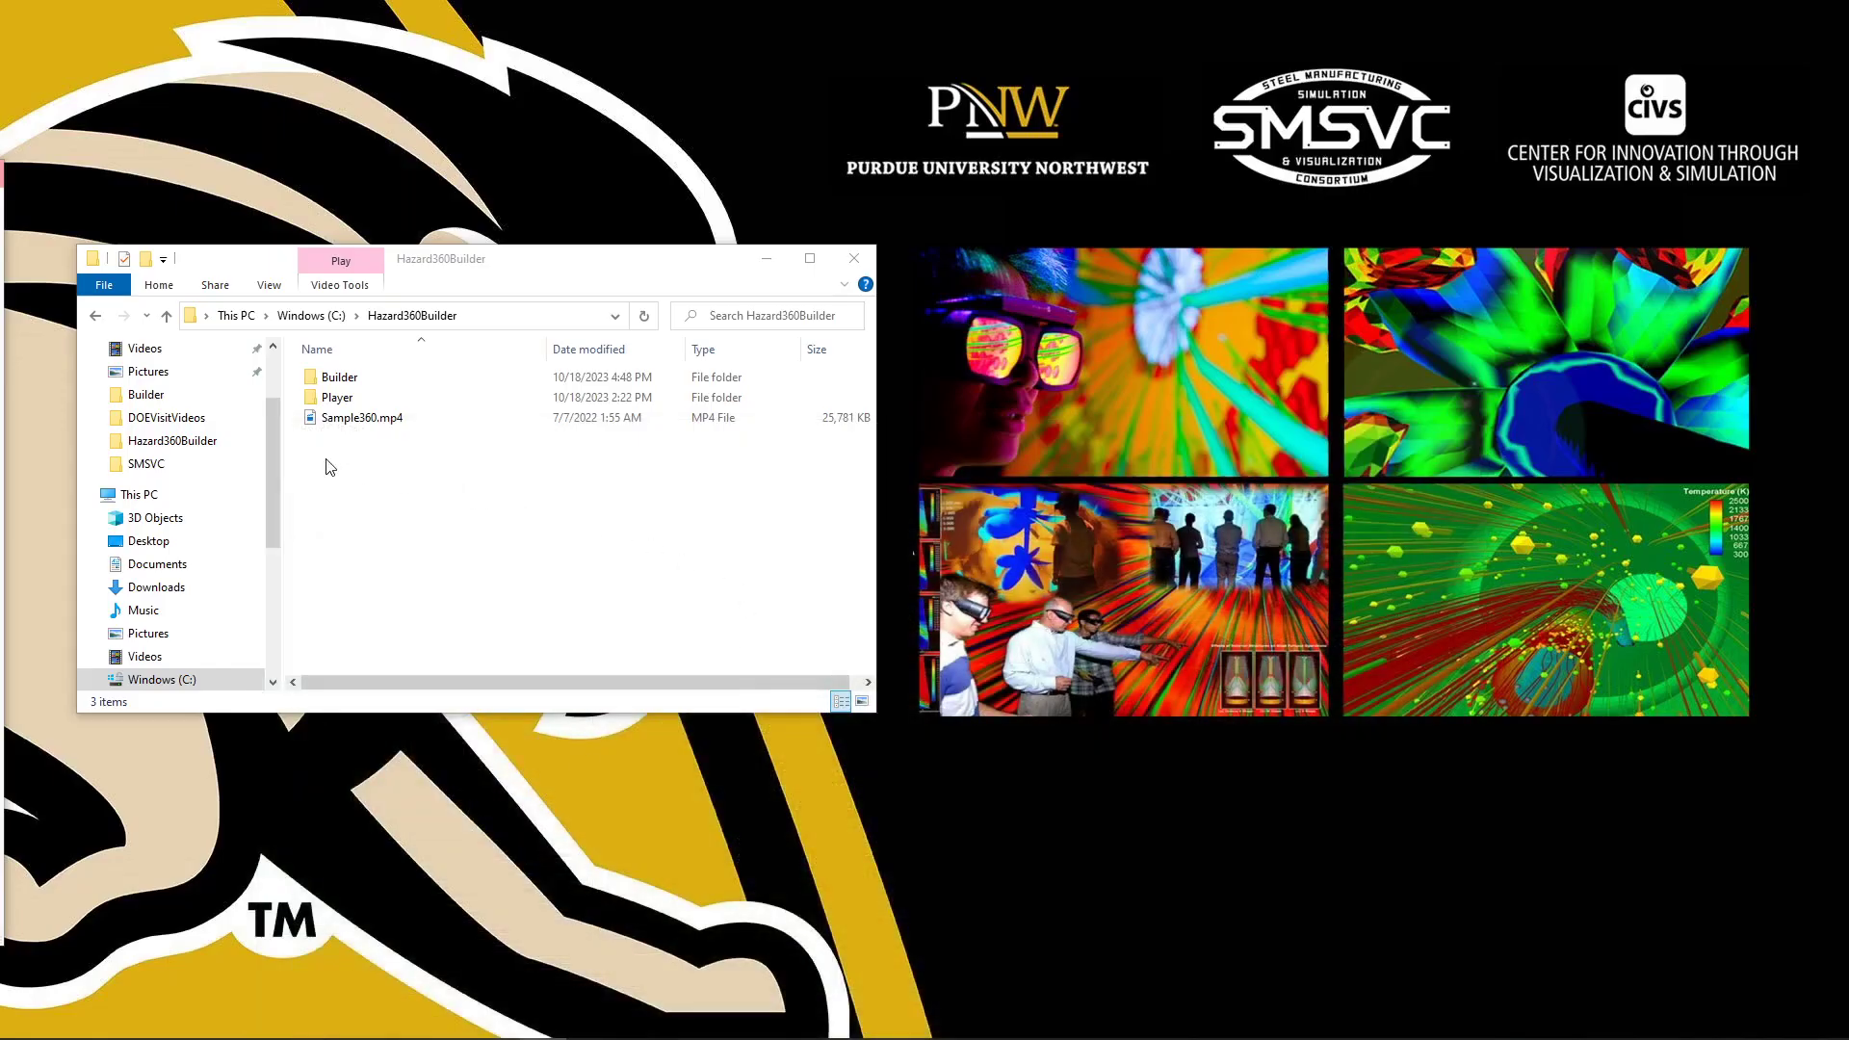
# Step: Launch Hazard 360 Builder from the Hazard360Builder folder and close its welcome message
pyautogui.click(339, 377)
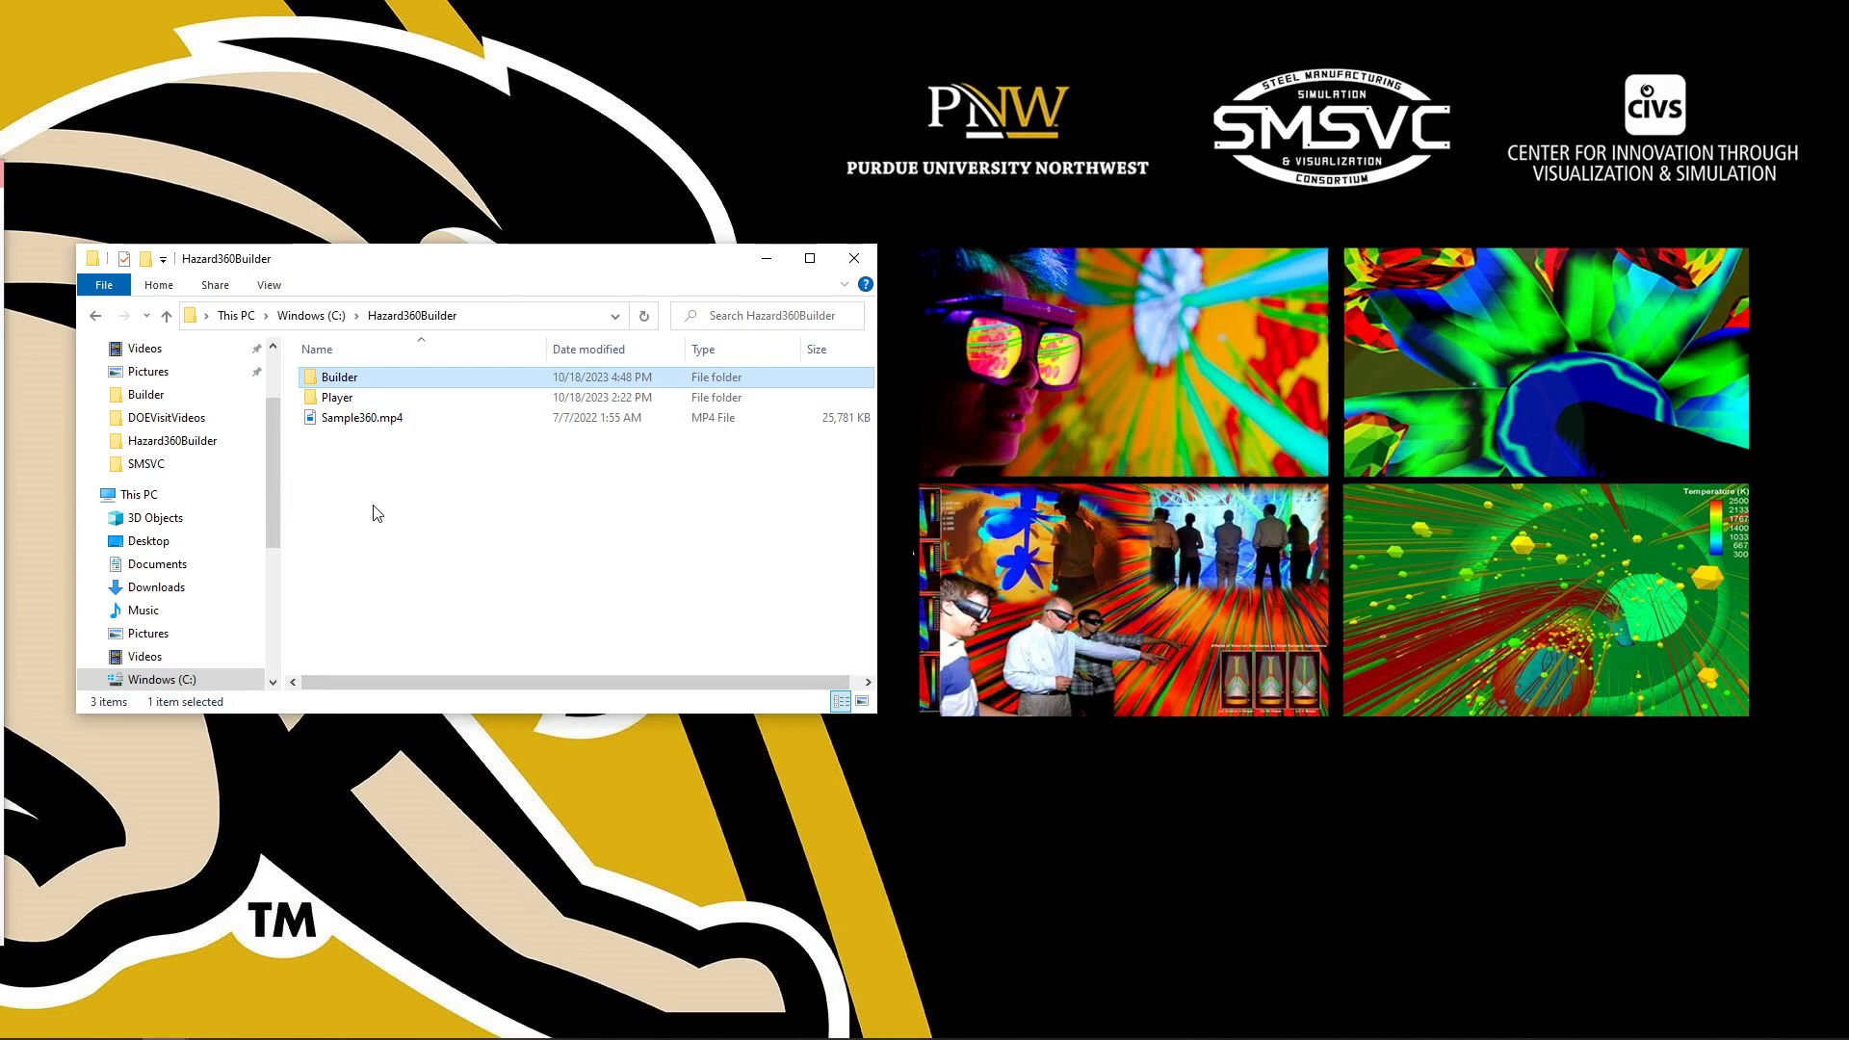
pyautogui.click(339, 397)
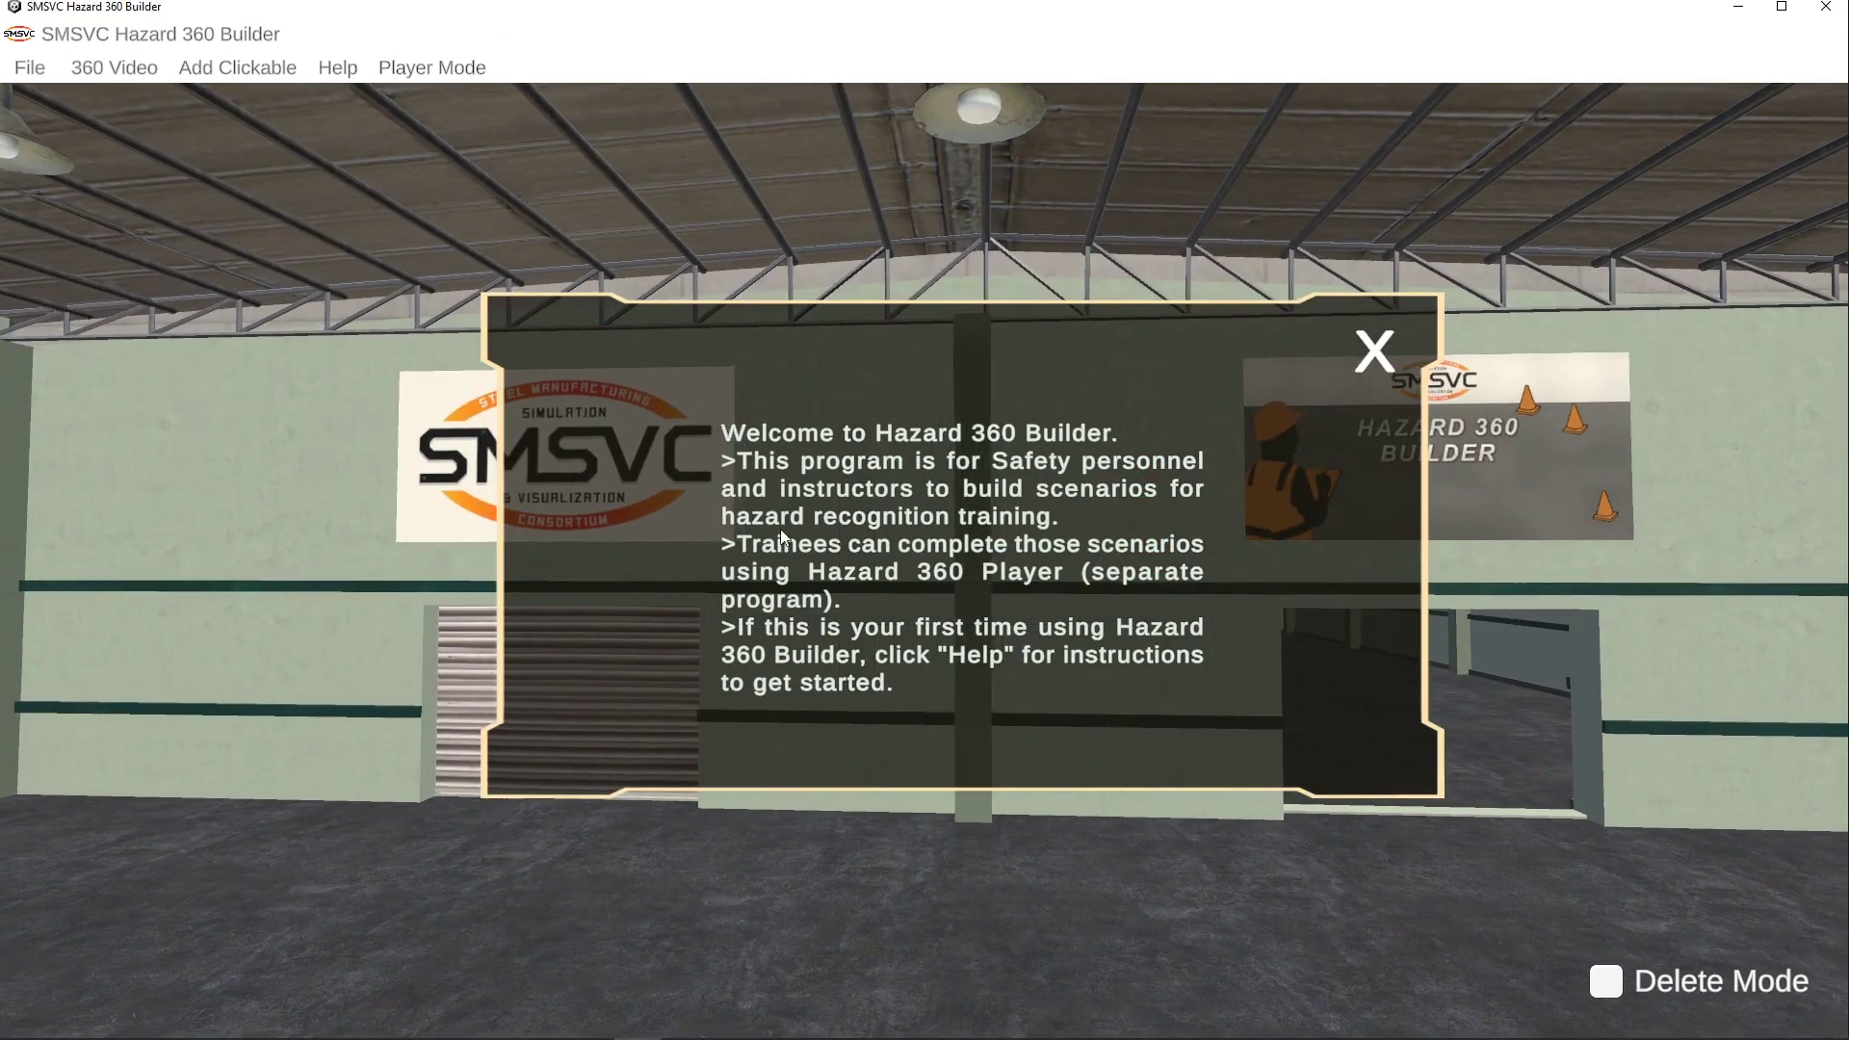
pyautogui.click(1375, 350)
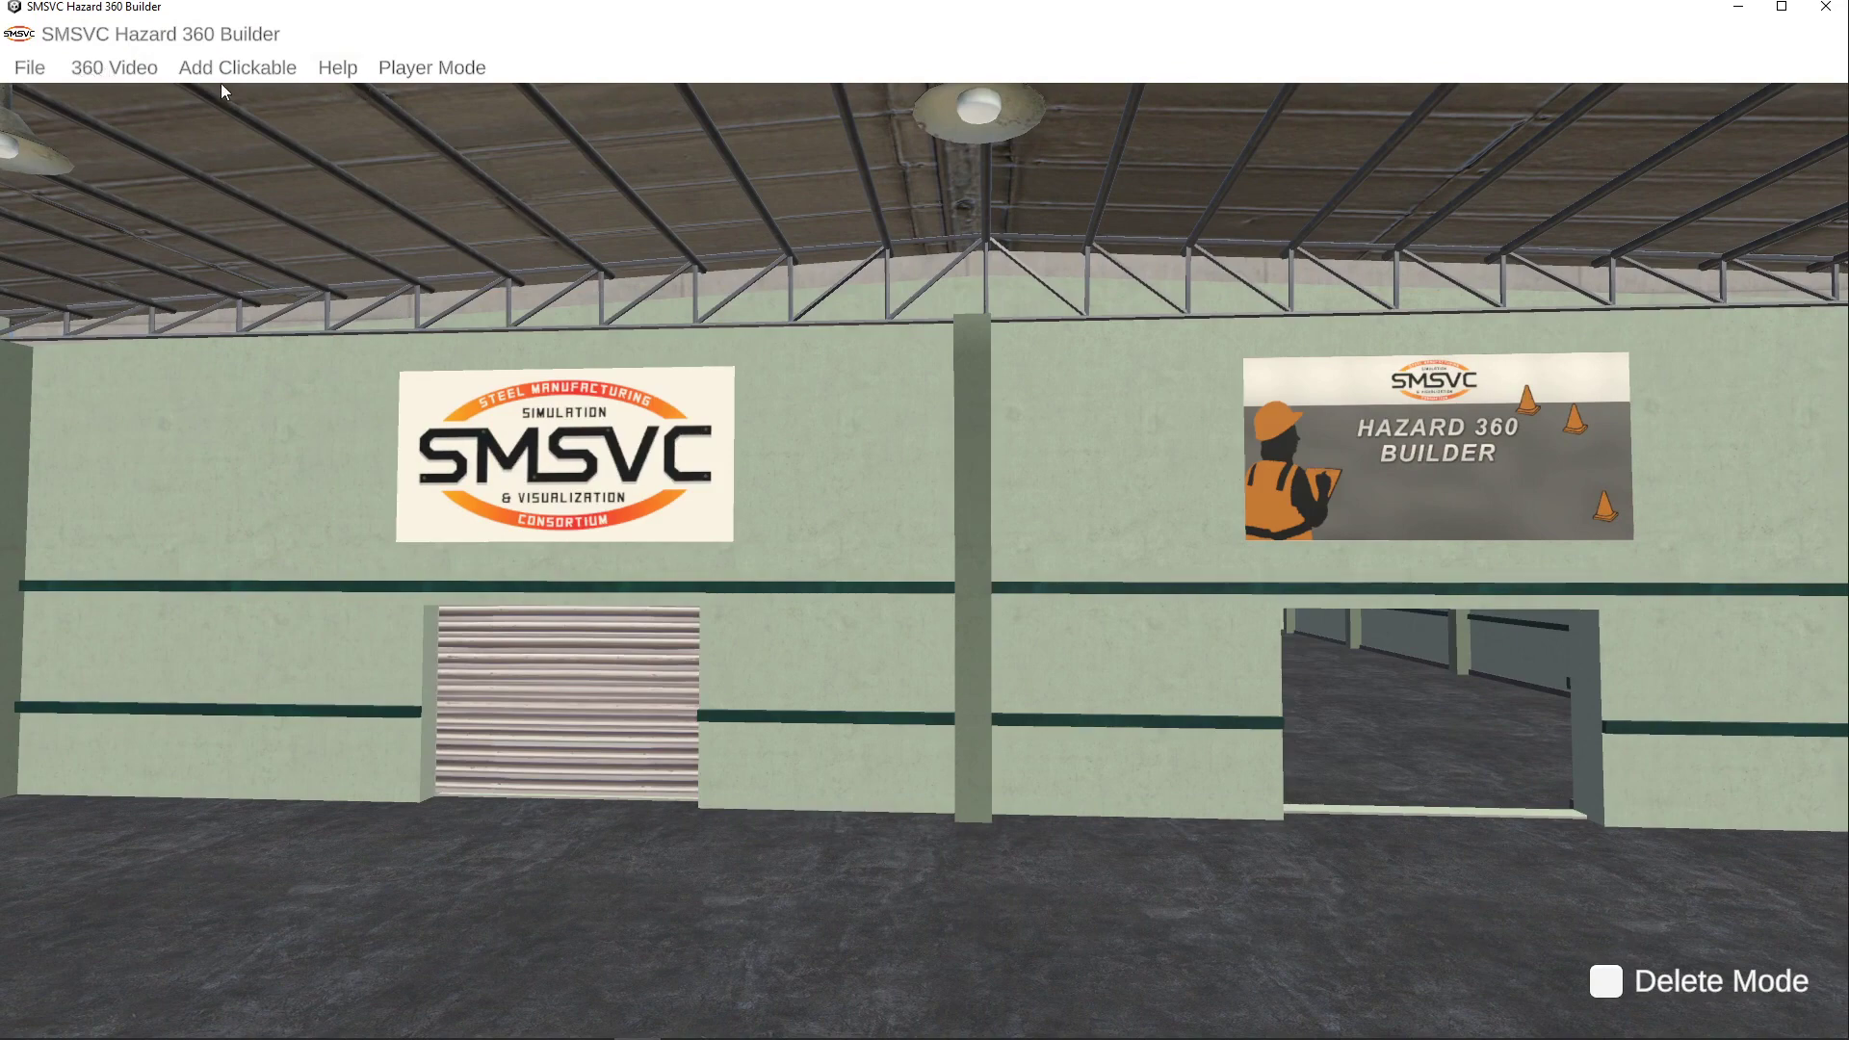
# Step: Add the 360 video Sample360.mp4 from the Hazard360Builder folder to the scenario
pyautogui.click(106, 71)
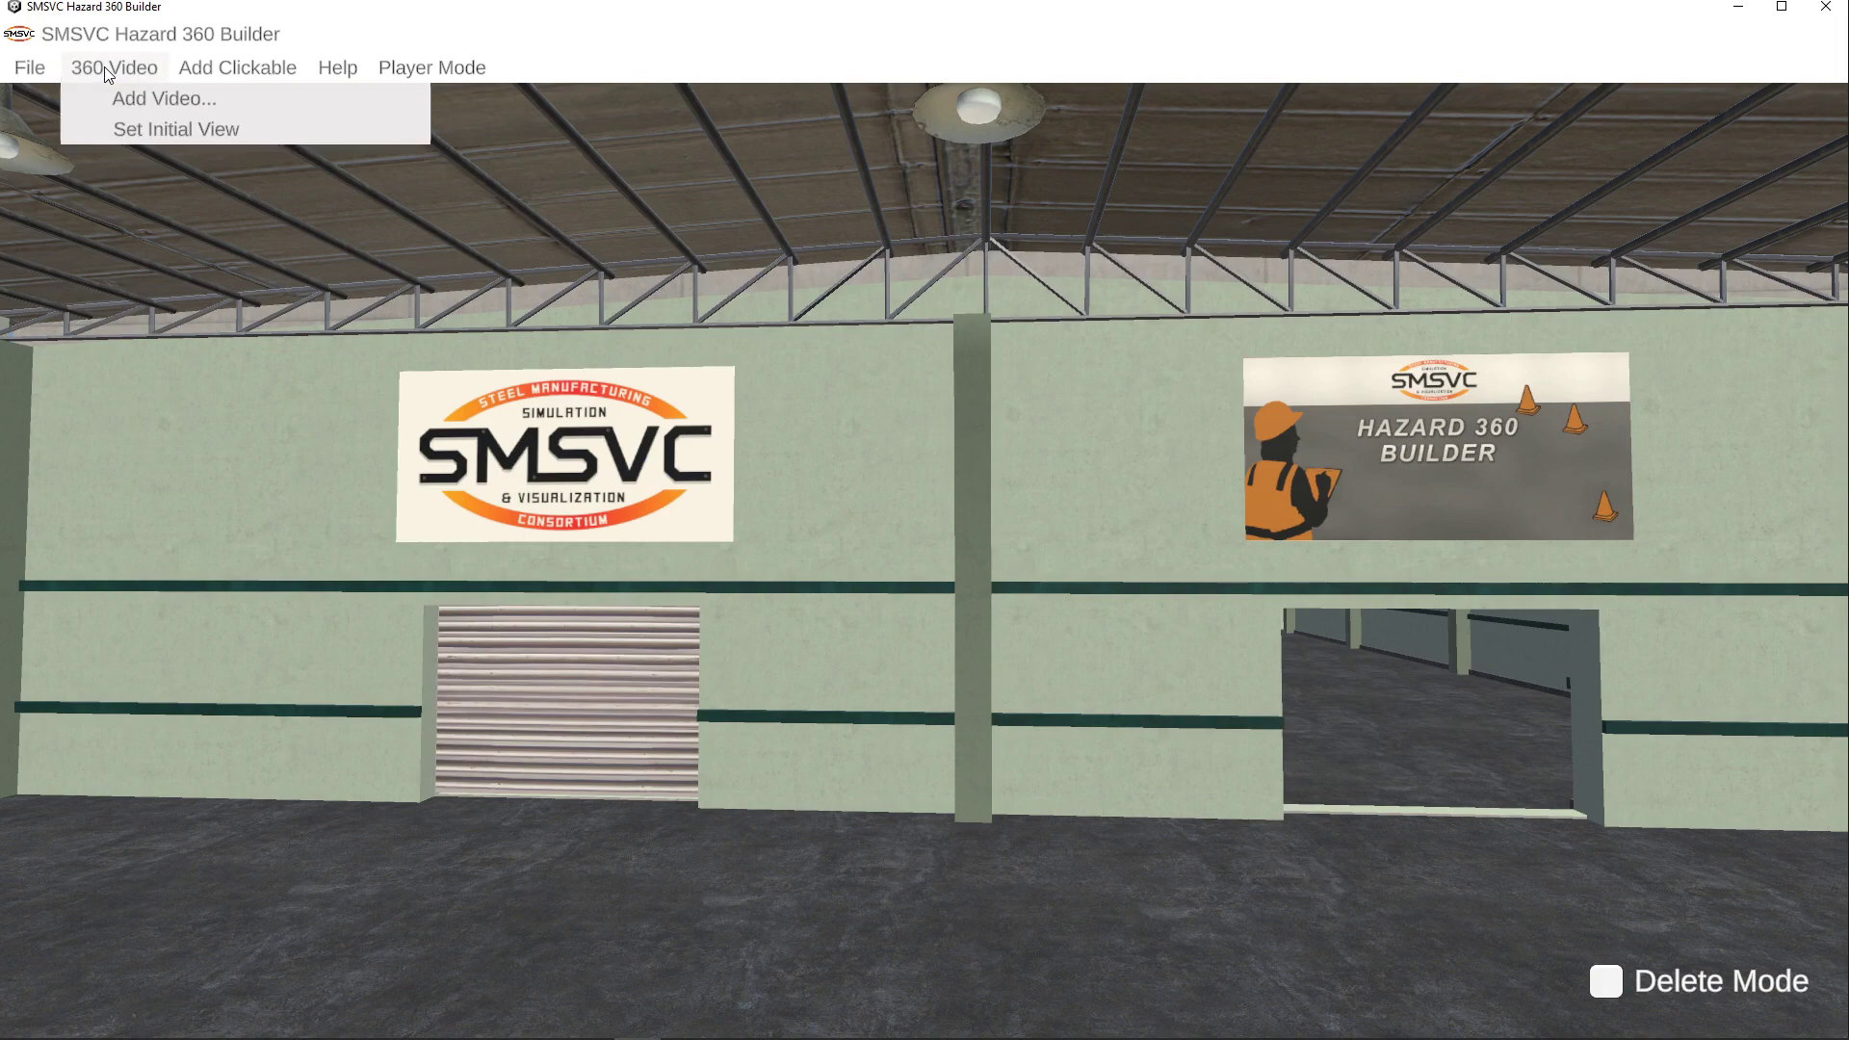
pyautogui.click(147, 98)
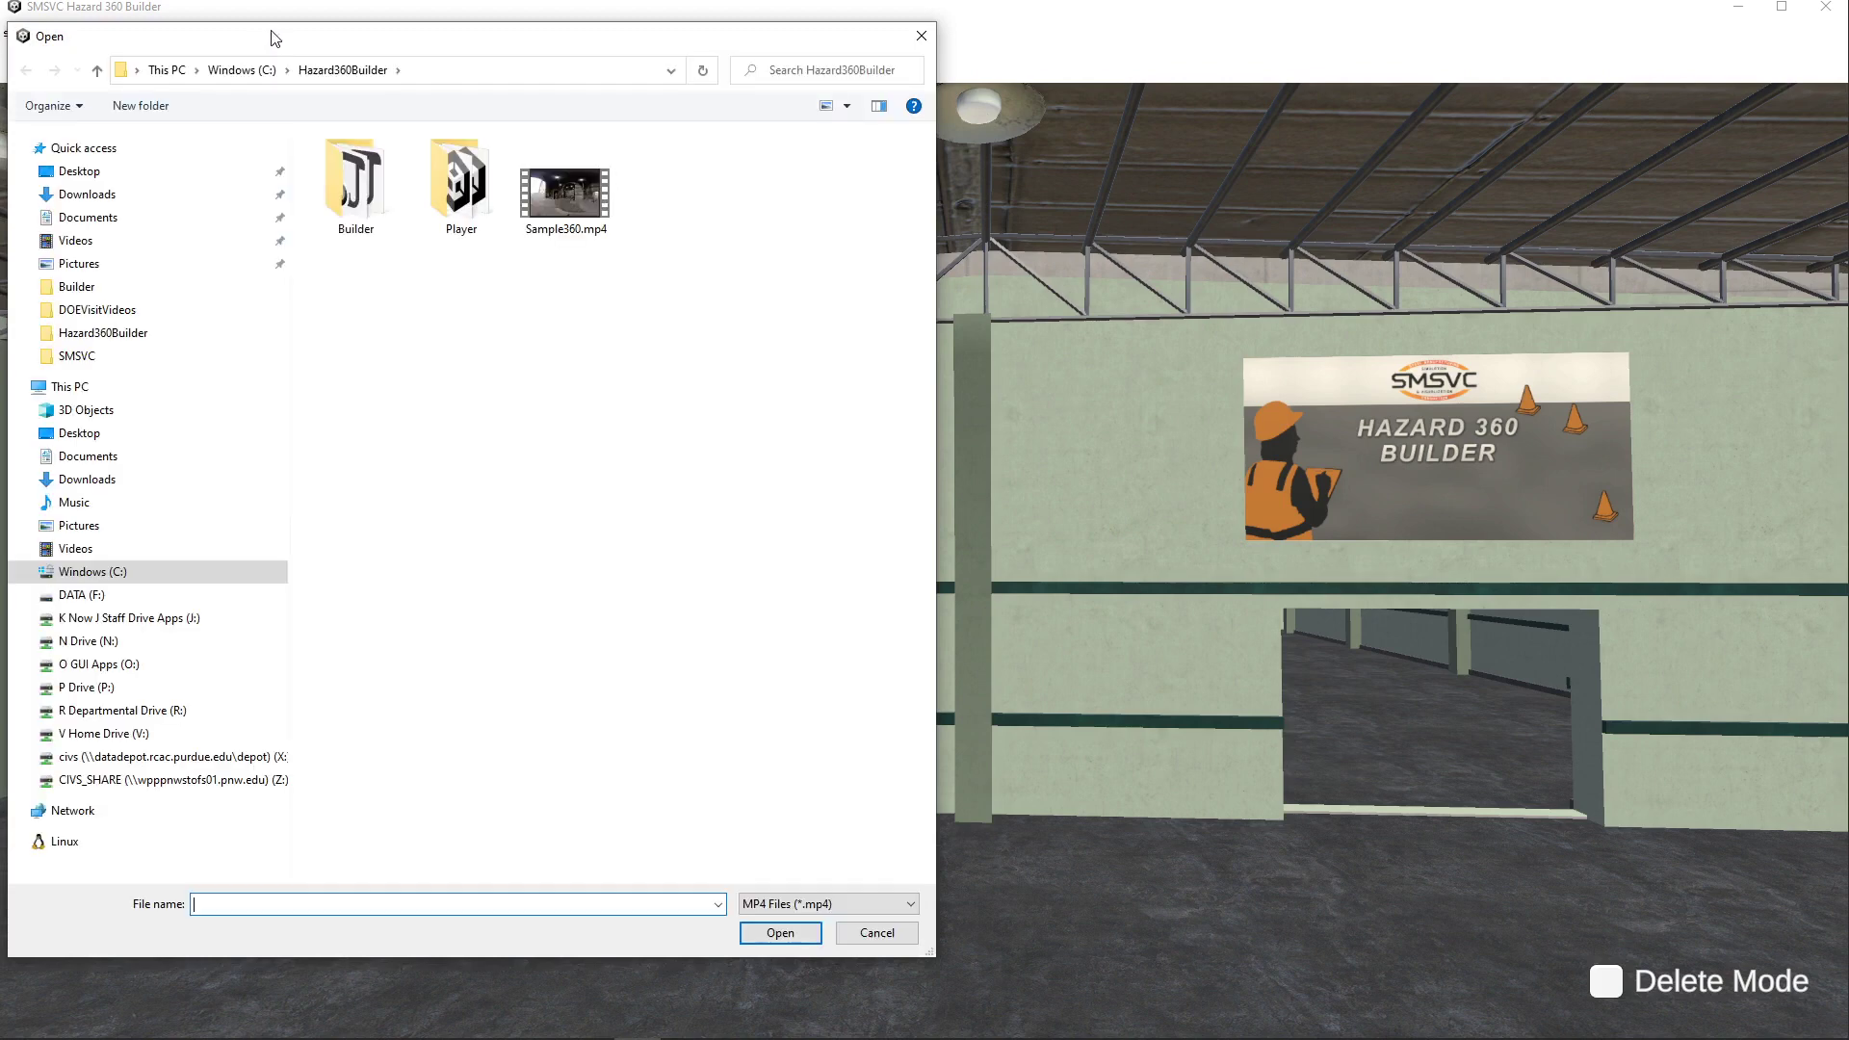
pyautogui.click(582, 207)
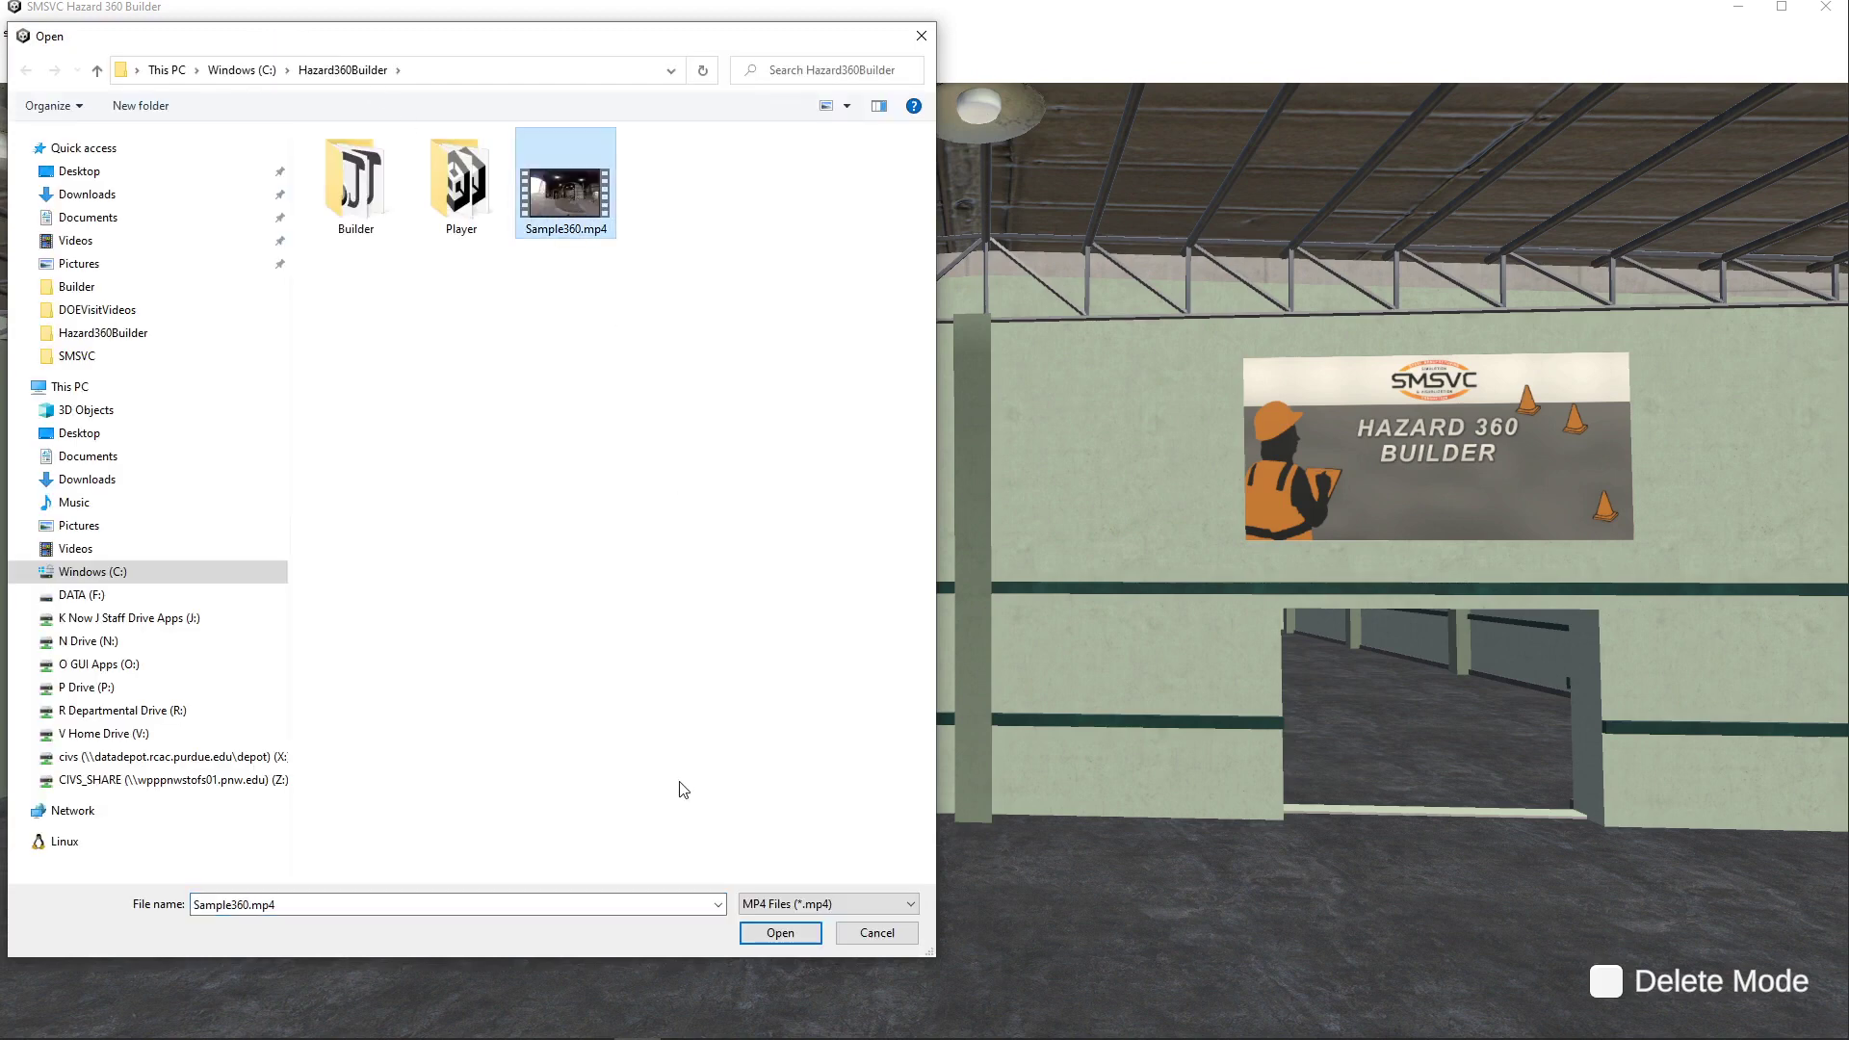
pyautogui.click(789, 934)
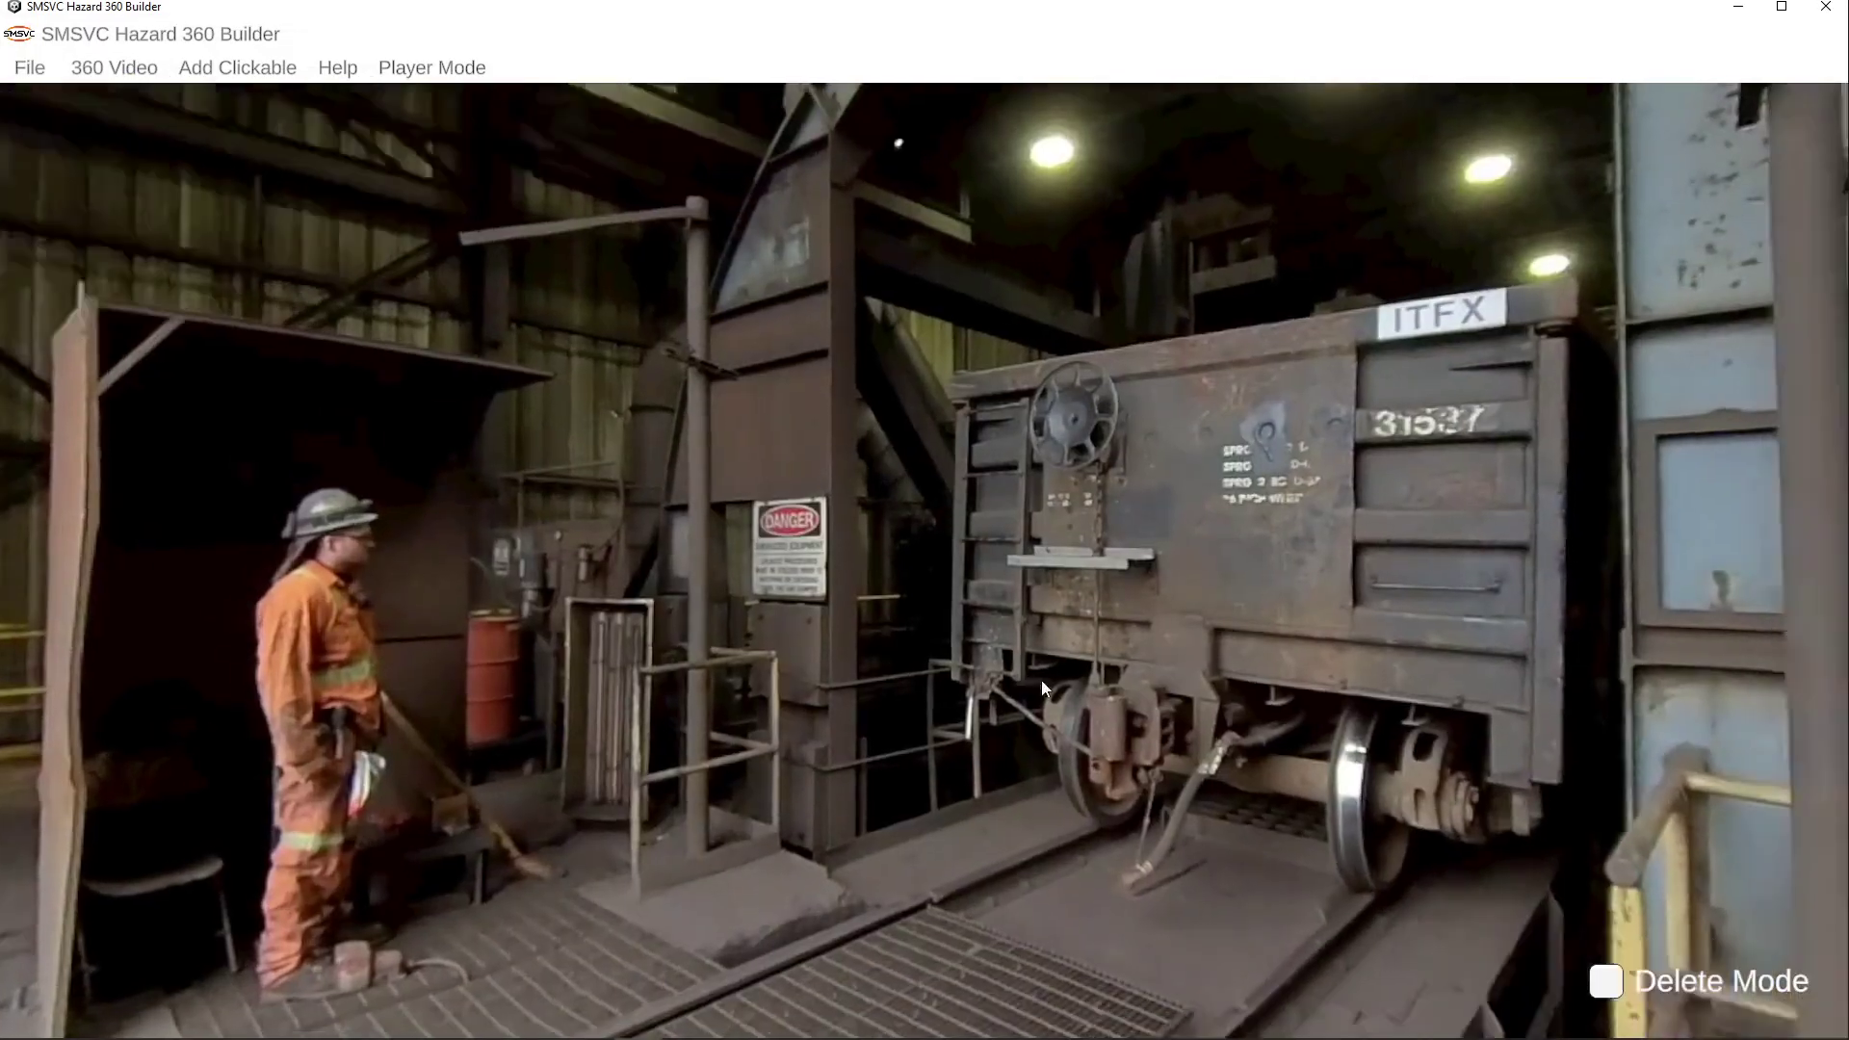
# Step: Add a clickable hazard and shape it into a tall, narrow box over the end of the yellow hand rail beside the tracks
pyautogui.moveTo(1042, 679); pyautogui.dragTo(1020, 649)
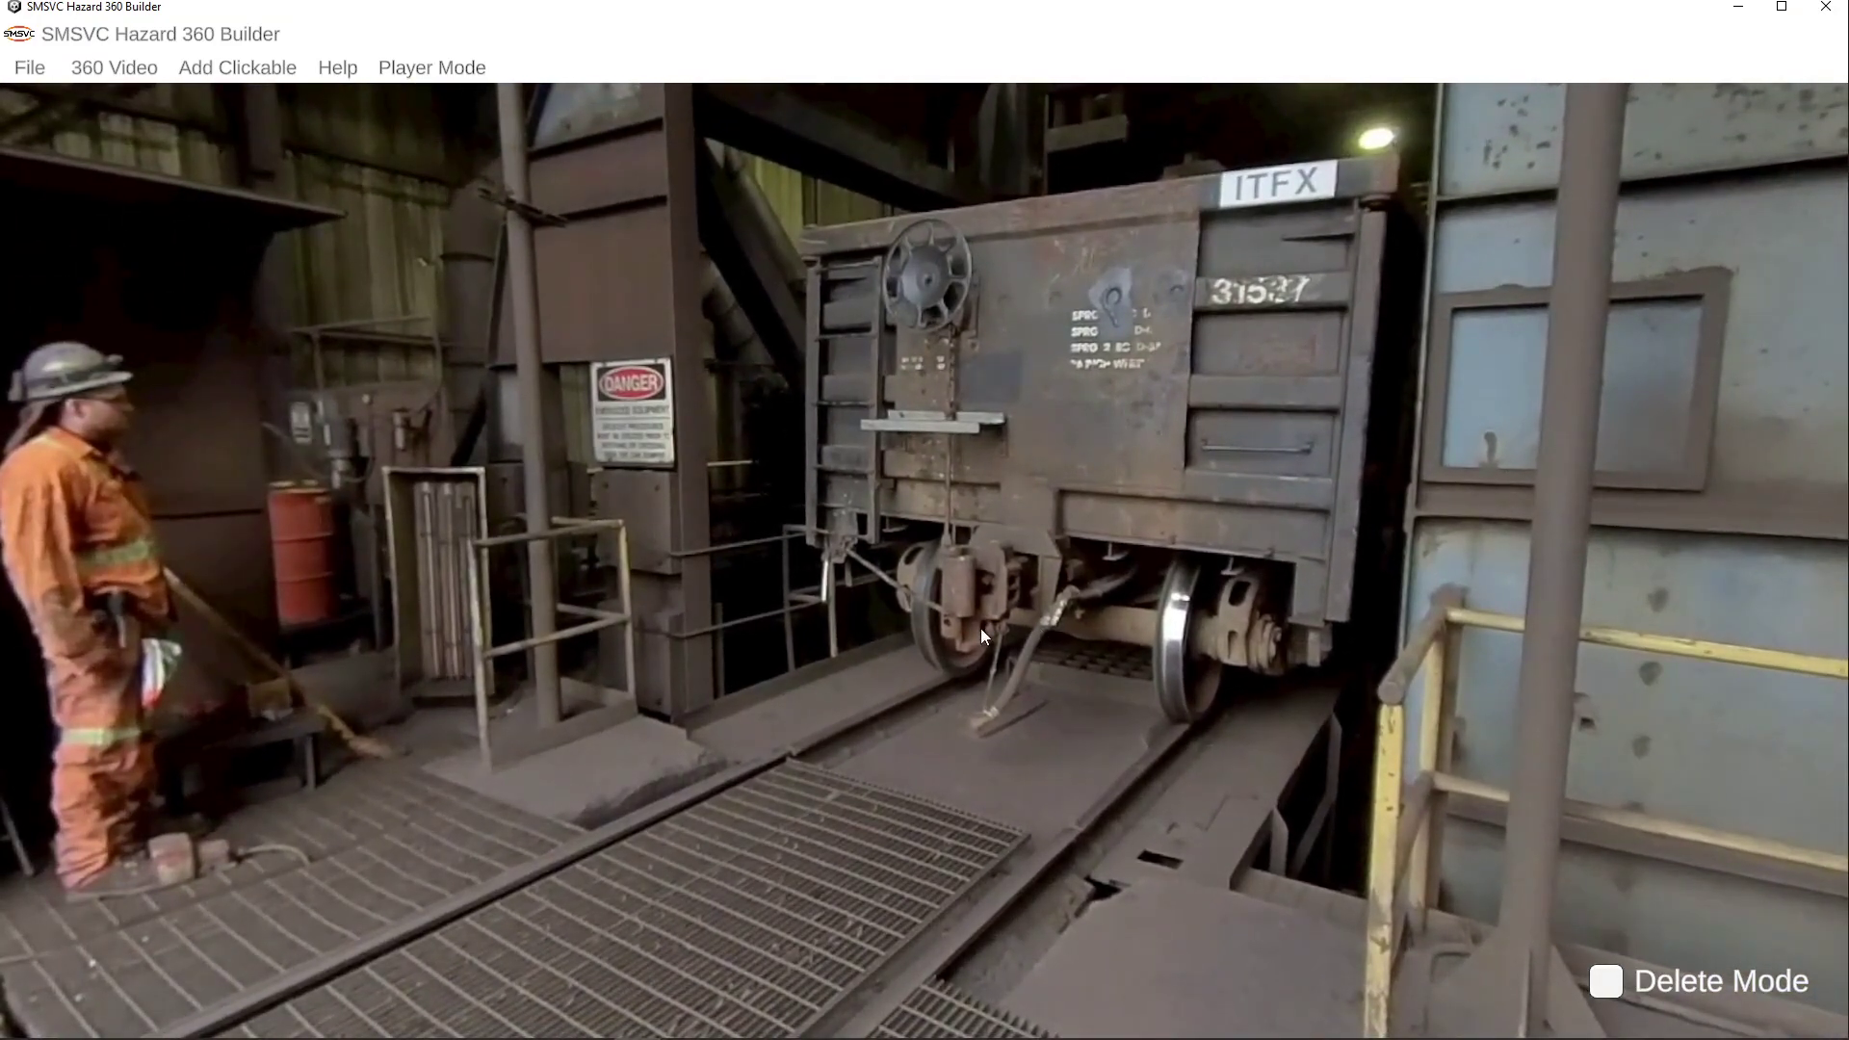
pyautogui.moveTo(882, 666); pyautogui.dragTo(807, 671)
pyautogui.moveTo(1219, 448); pyautogui.dragTo(1094, 487)
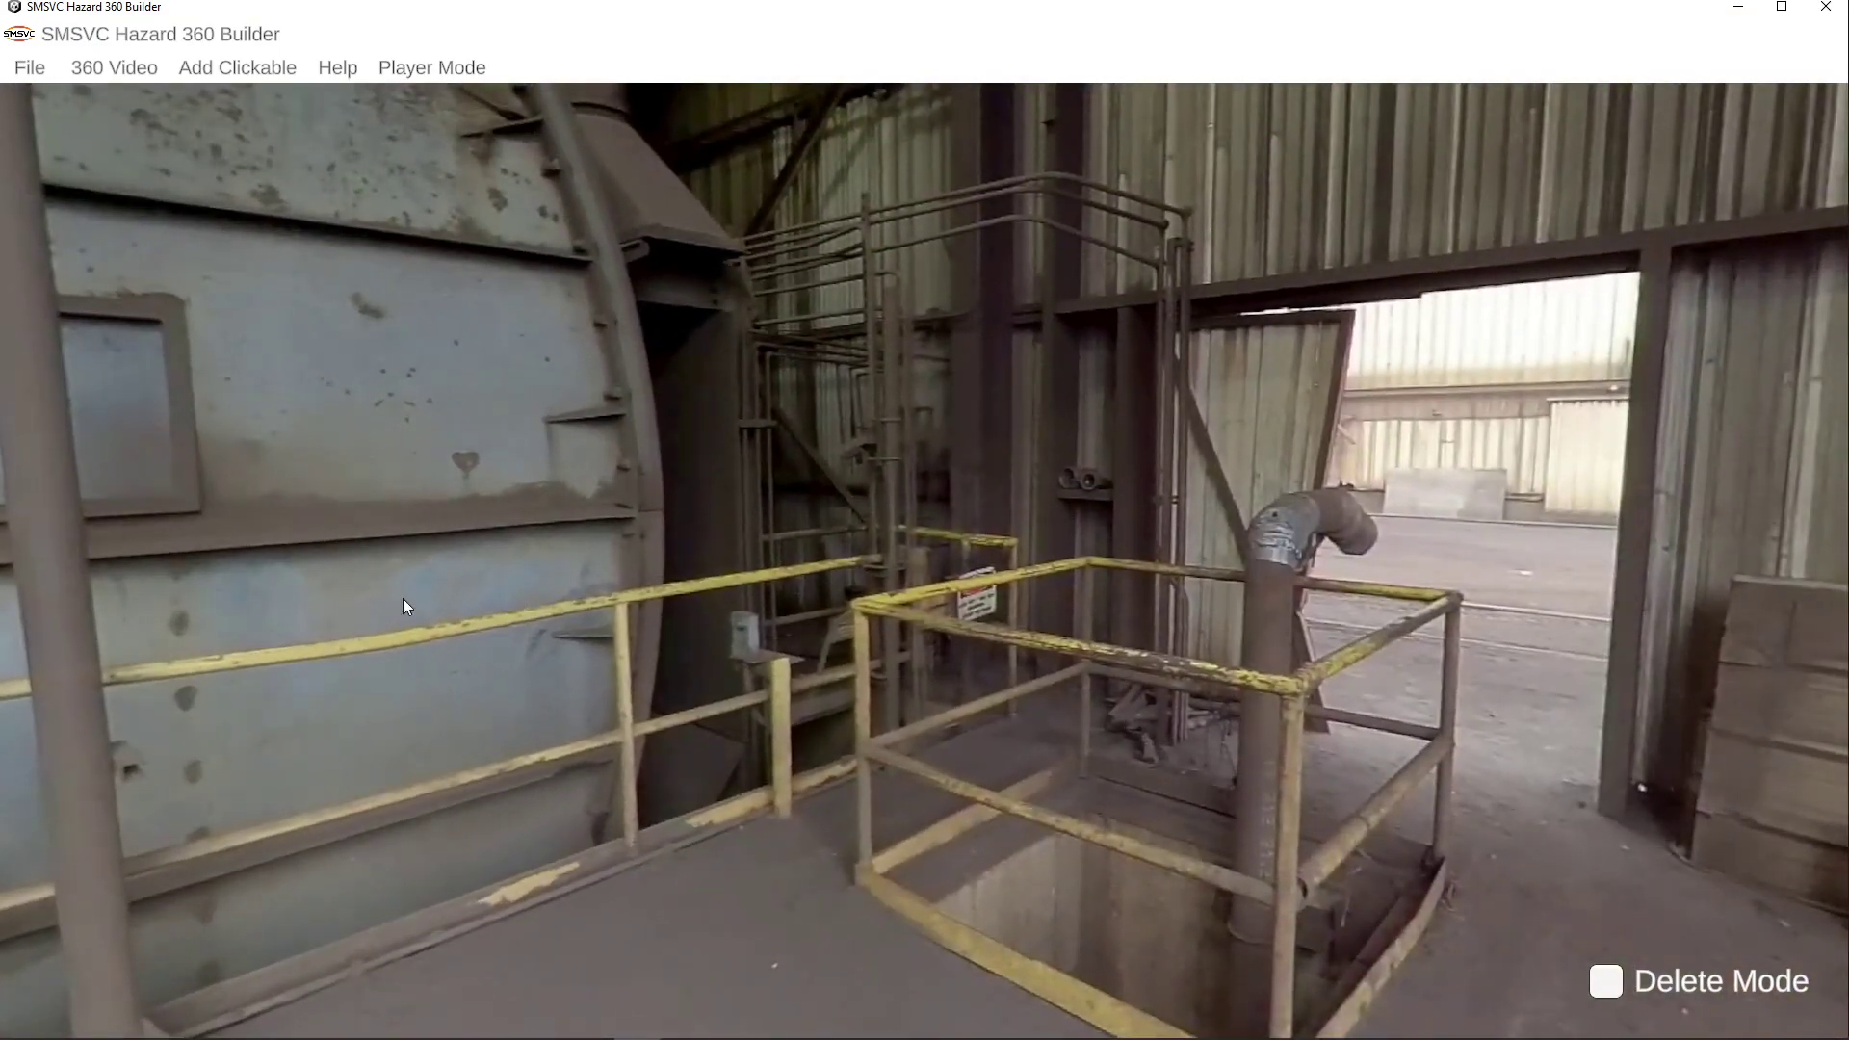
pyautogui.moveTo(402, 598); pyautogui.dragTo(602, 601)
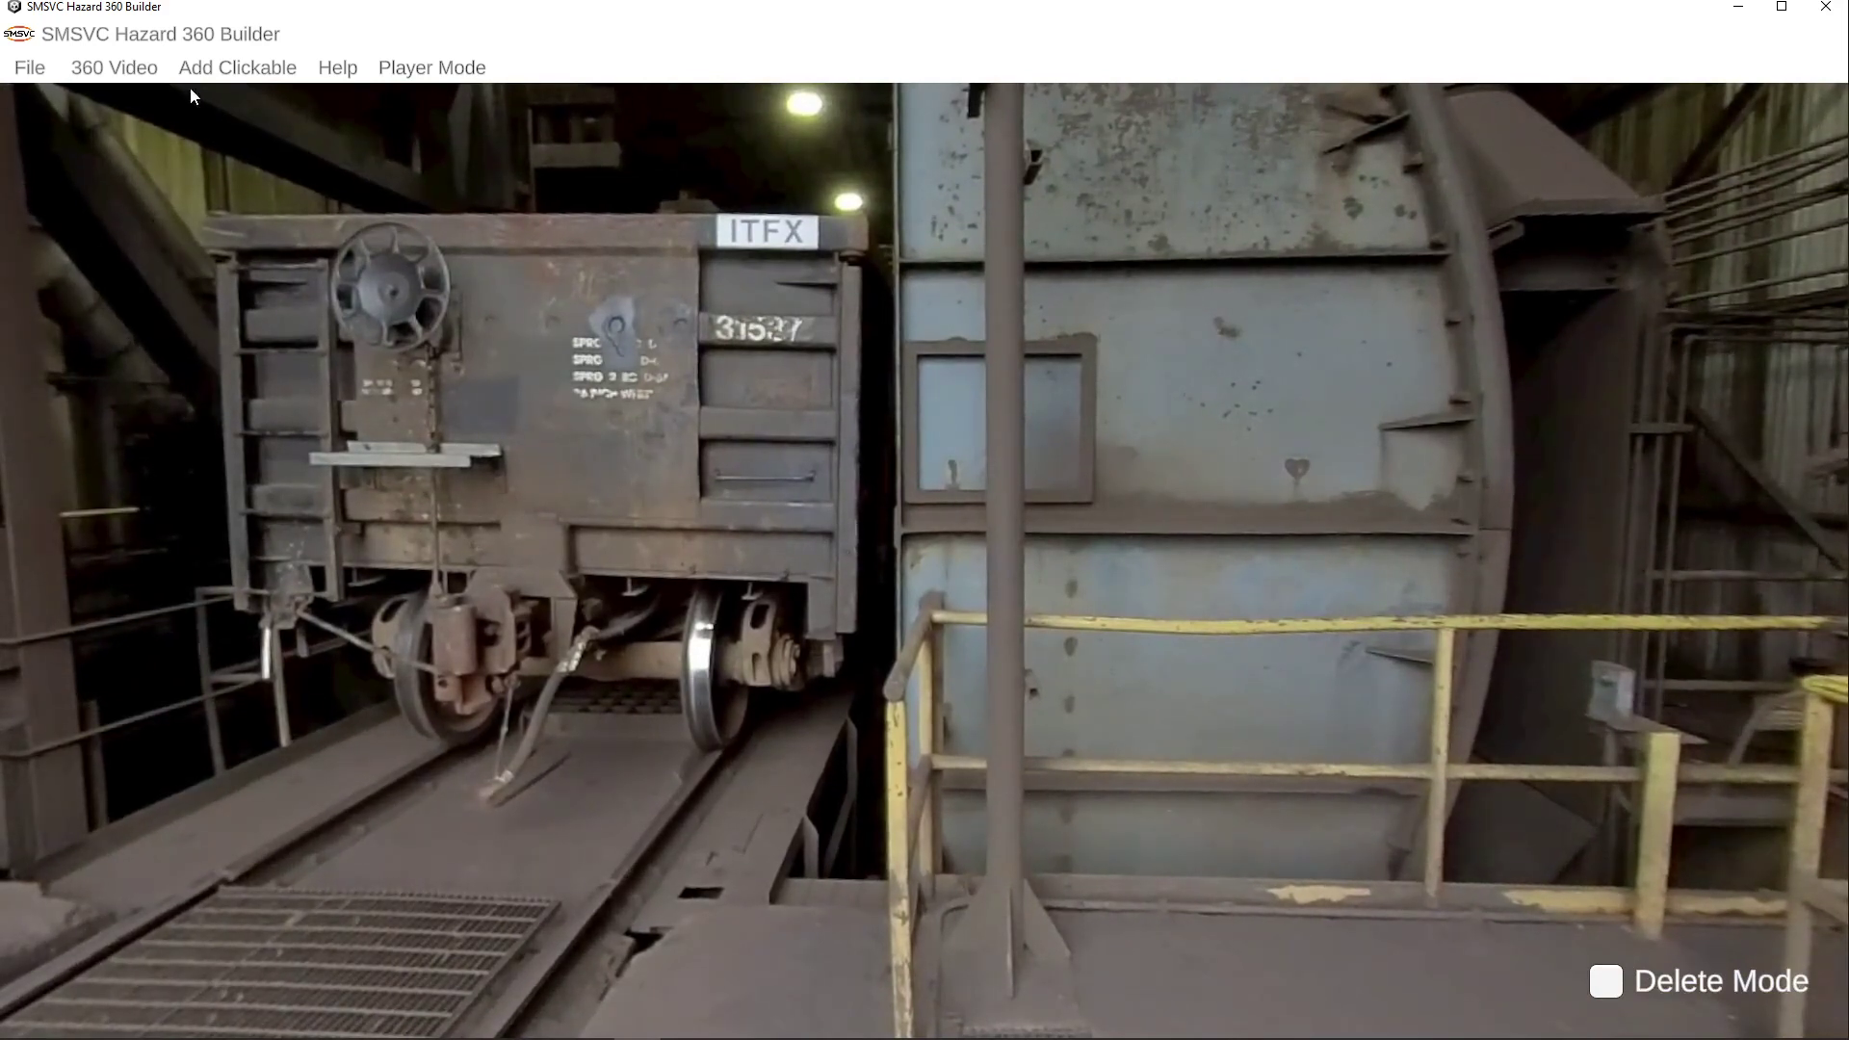
pyautogui.click(216, 73)
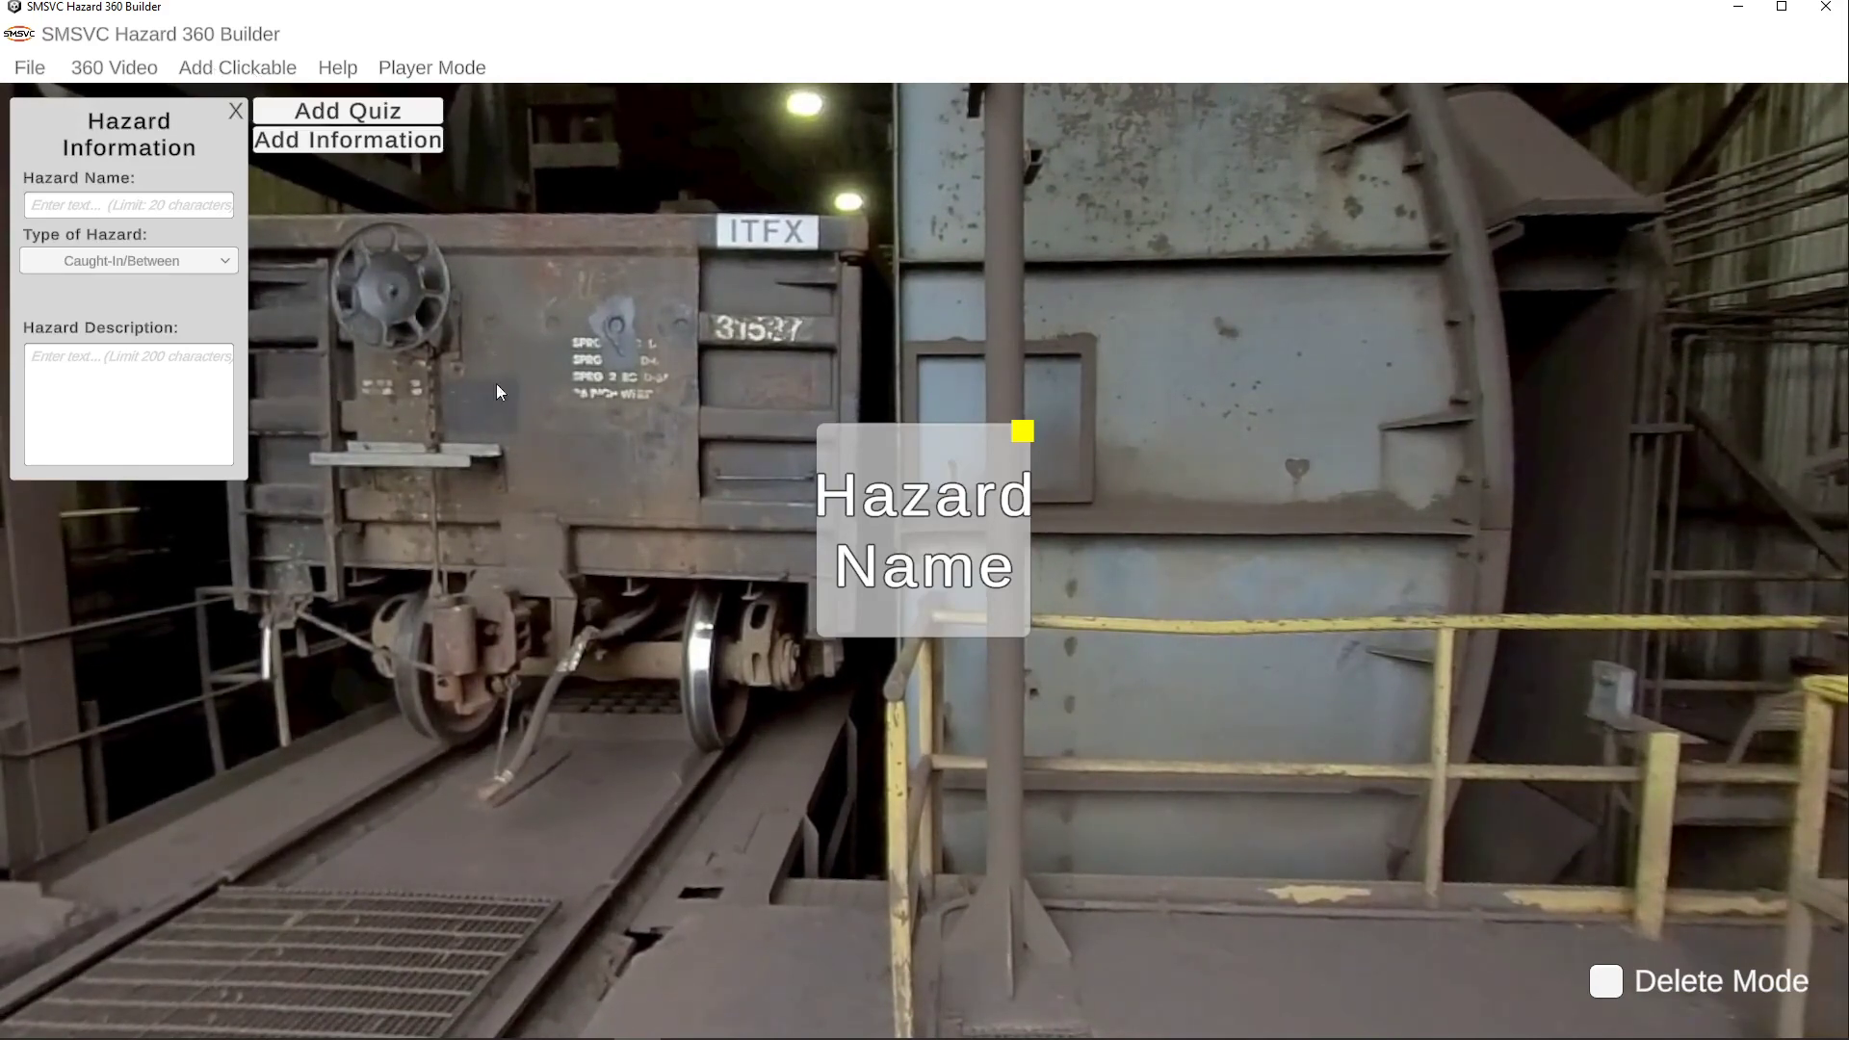
pyautogui.moveTo(924, 506); pyautogui.dragTo(905, 738)
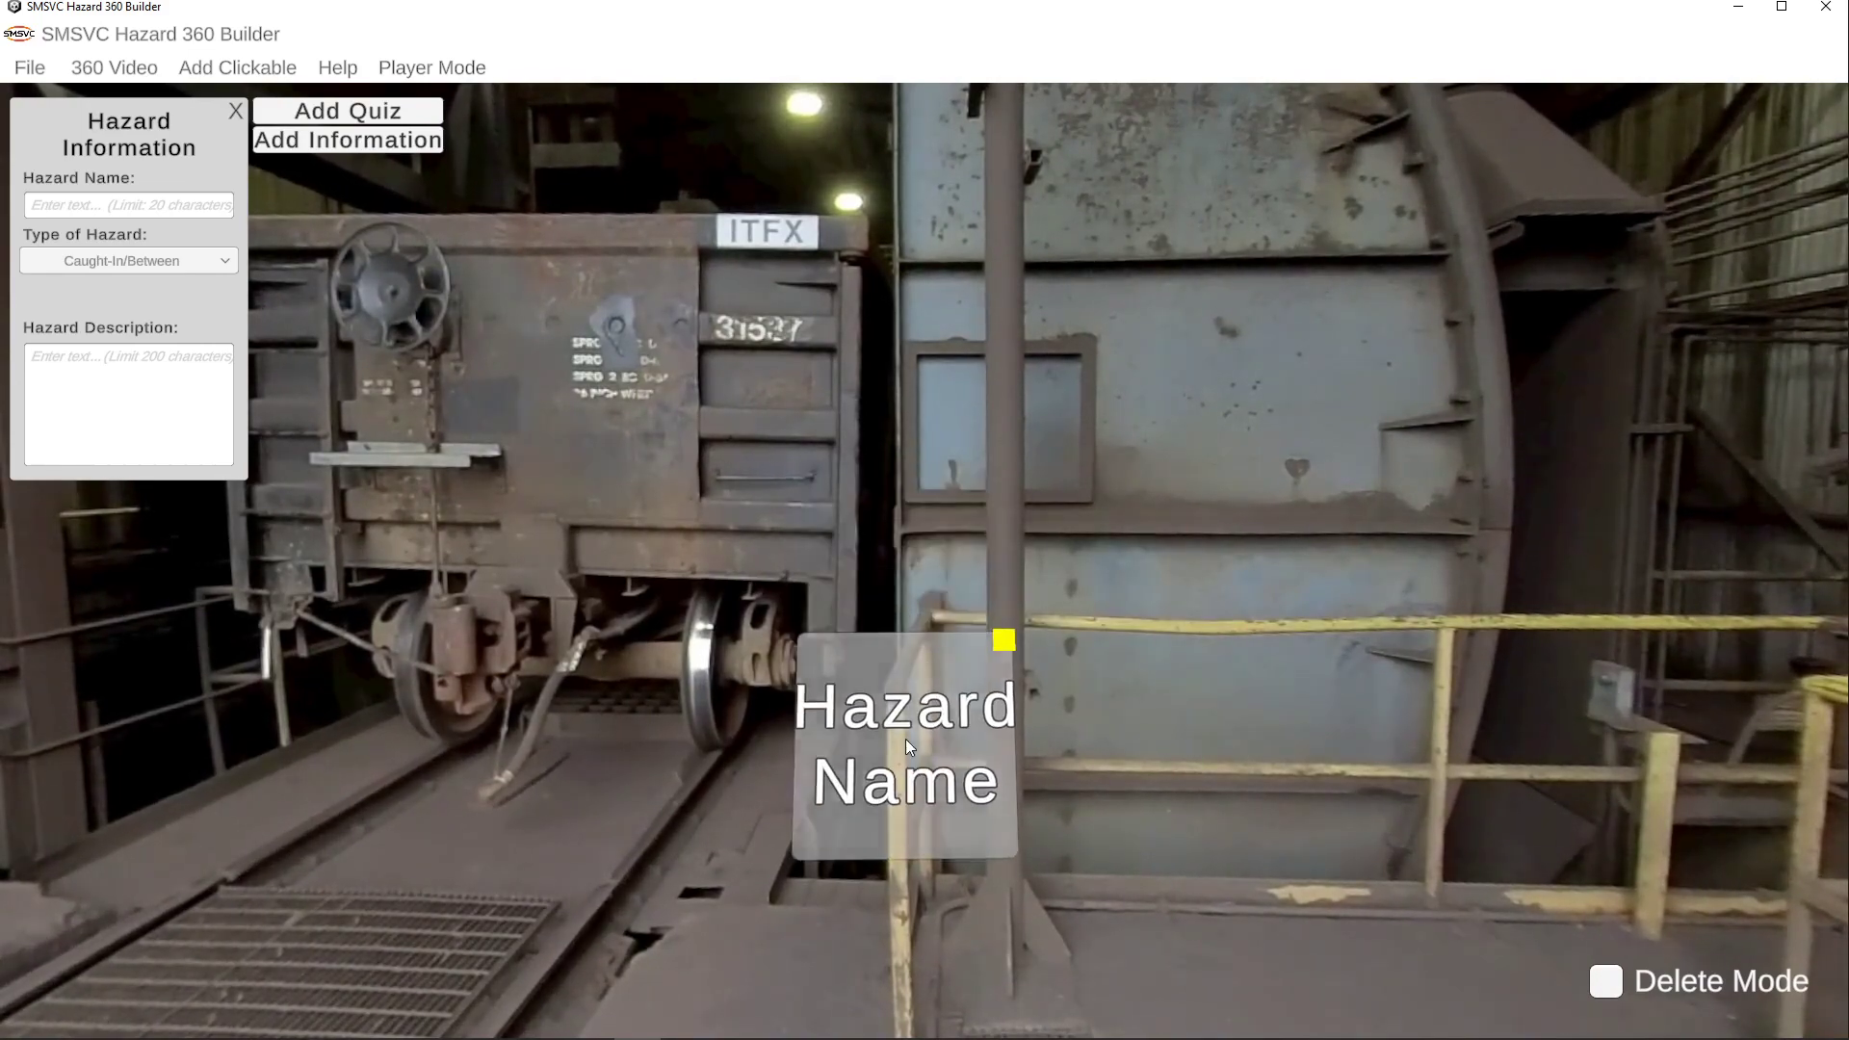
pyautogui.moveTo(1135, 857); pyautogui.dragTo(1144, 568)
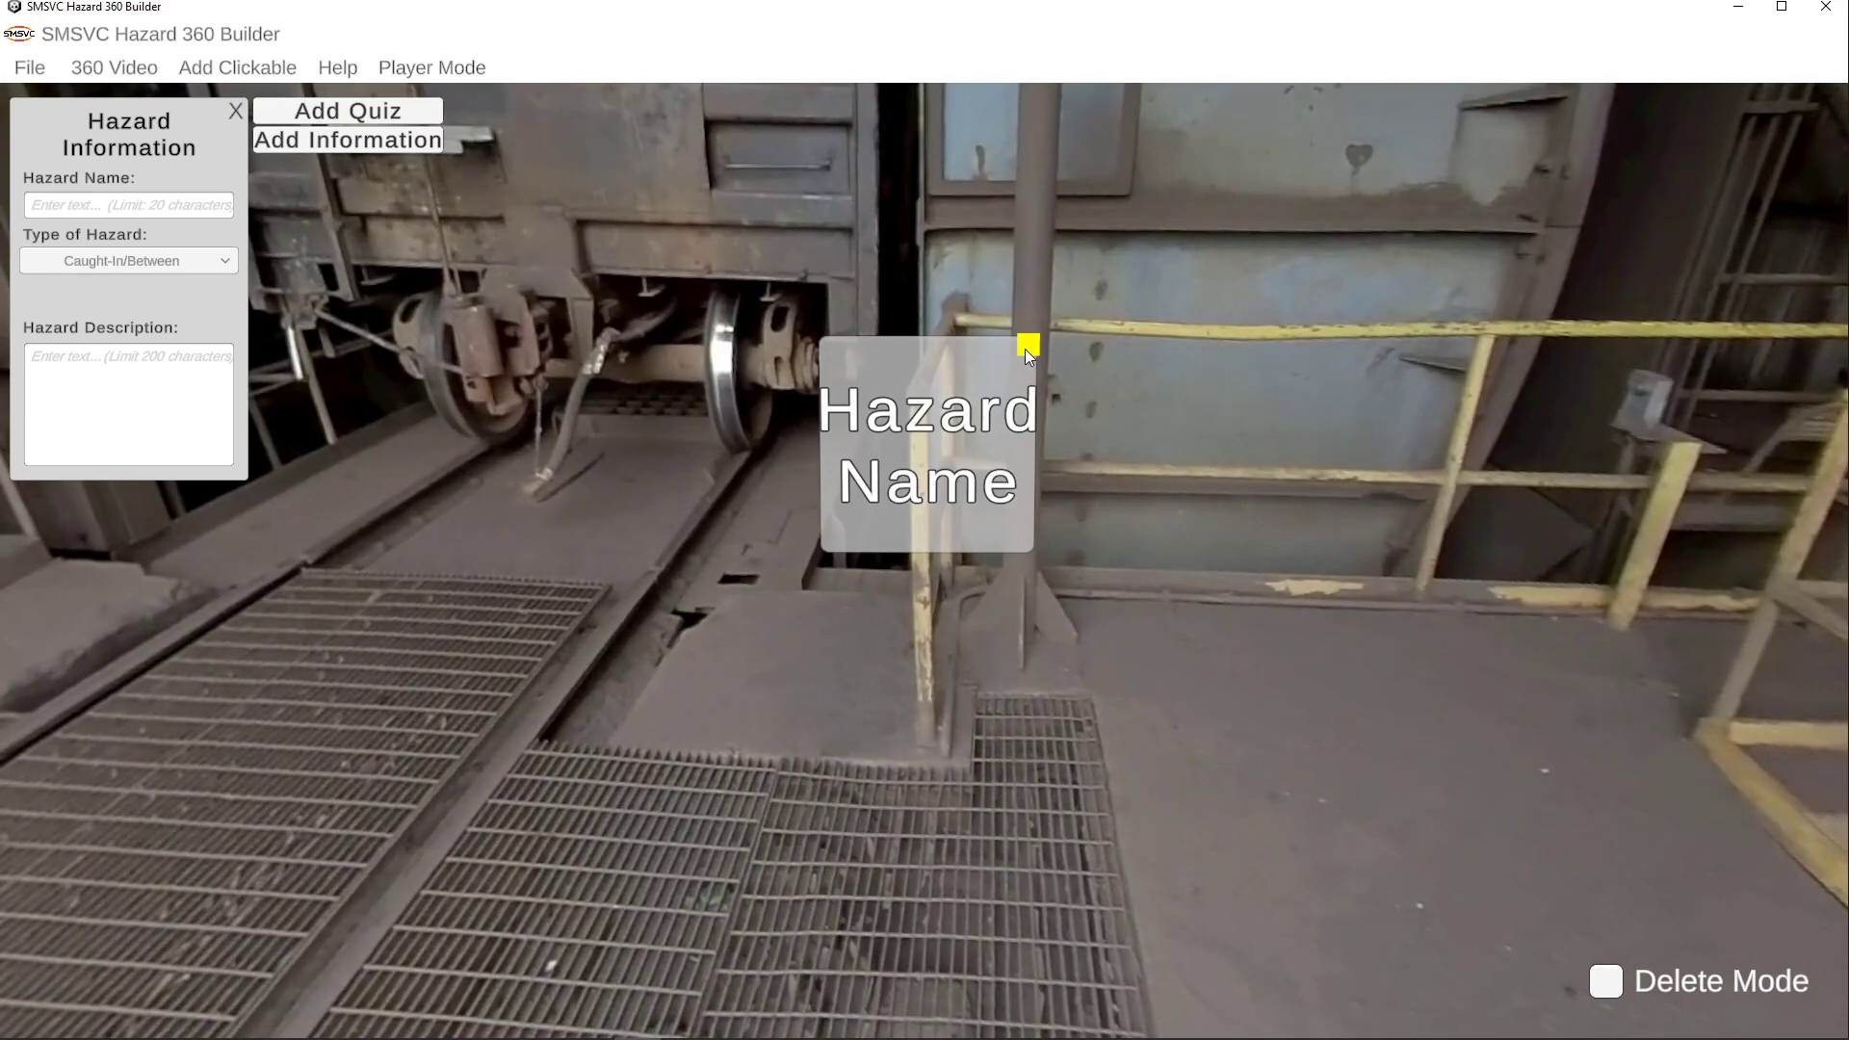
pyautogui.moveTo(1025, 349); pyautogui.dragTo(918, 471)
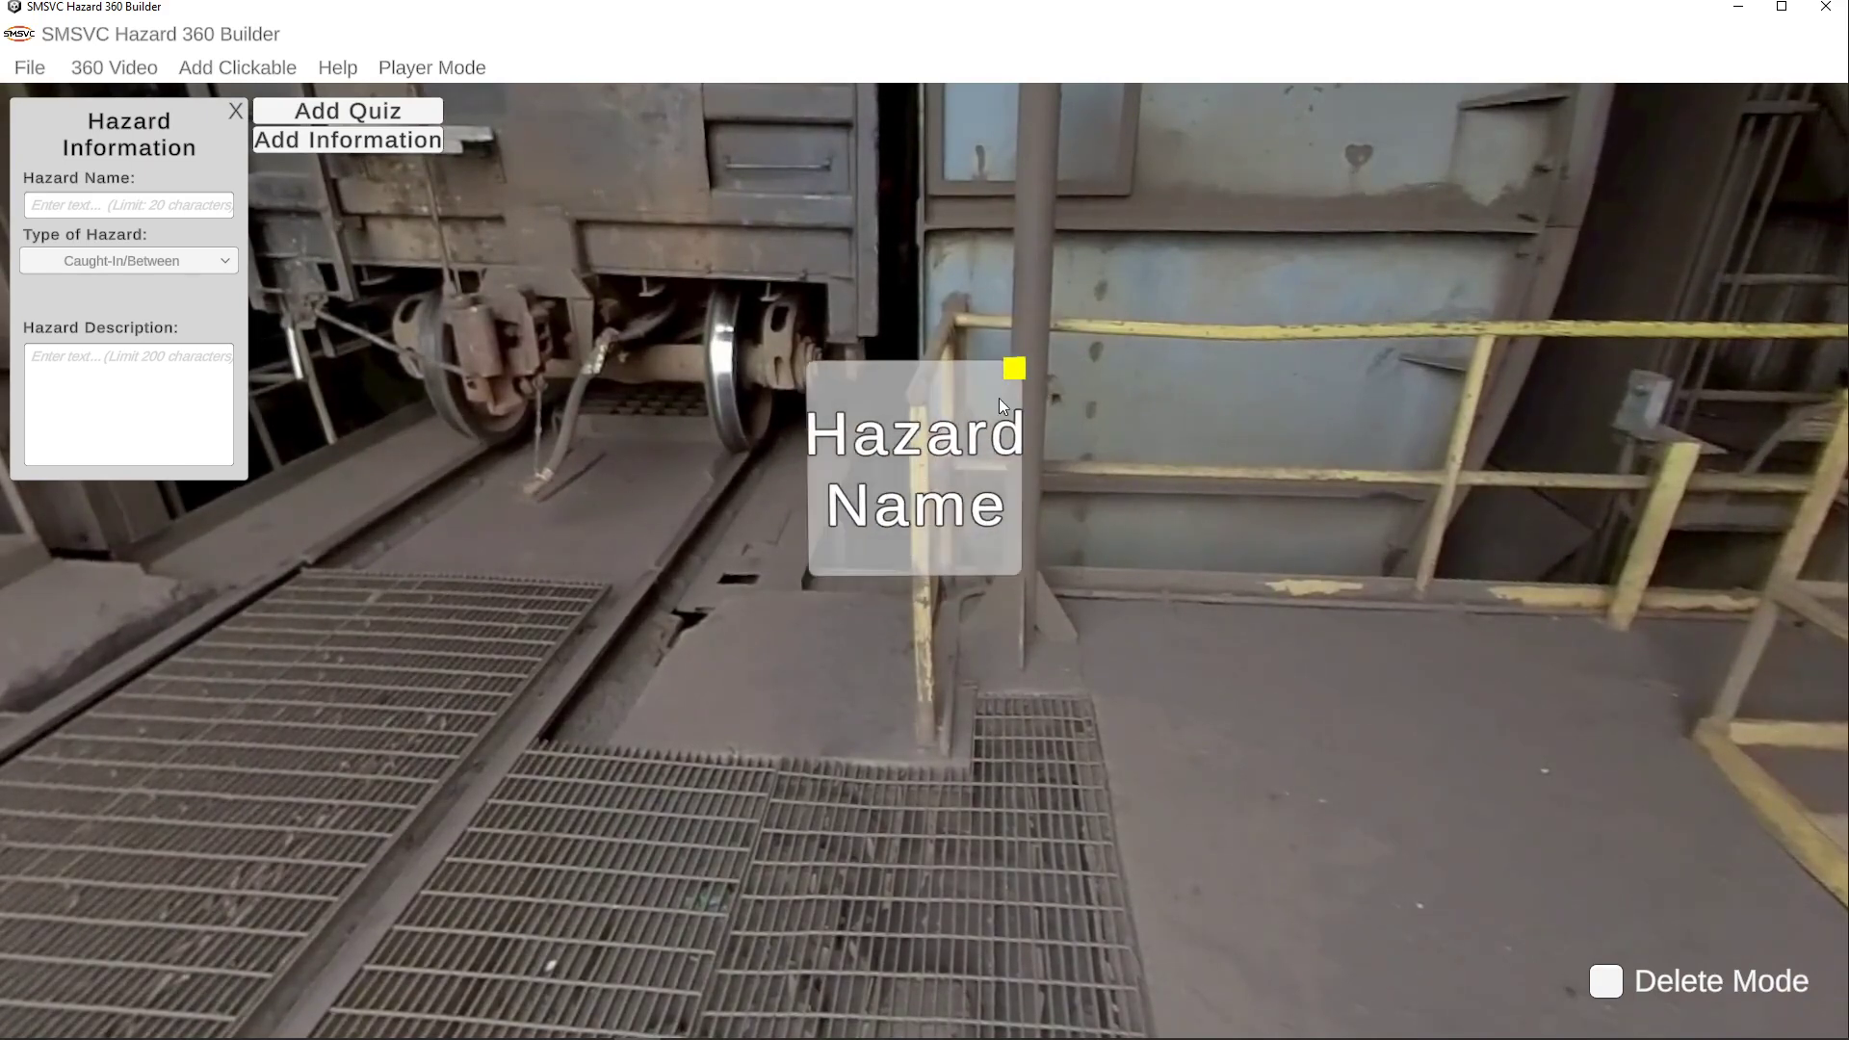
pyautogui.moveTo(1016, 367); pyautogui.dragTo(986, 221)
pyautogui.moveTo(913, 294); pyautogui.dragTo(929, 537)
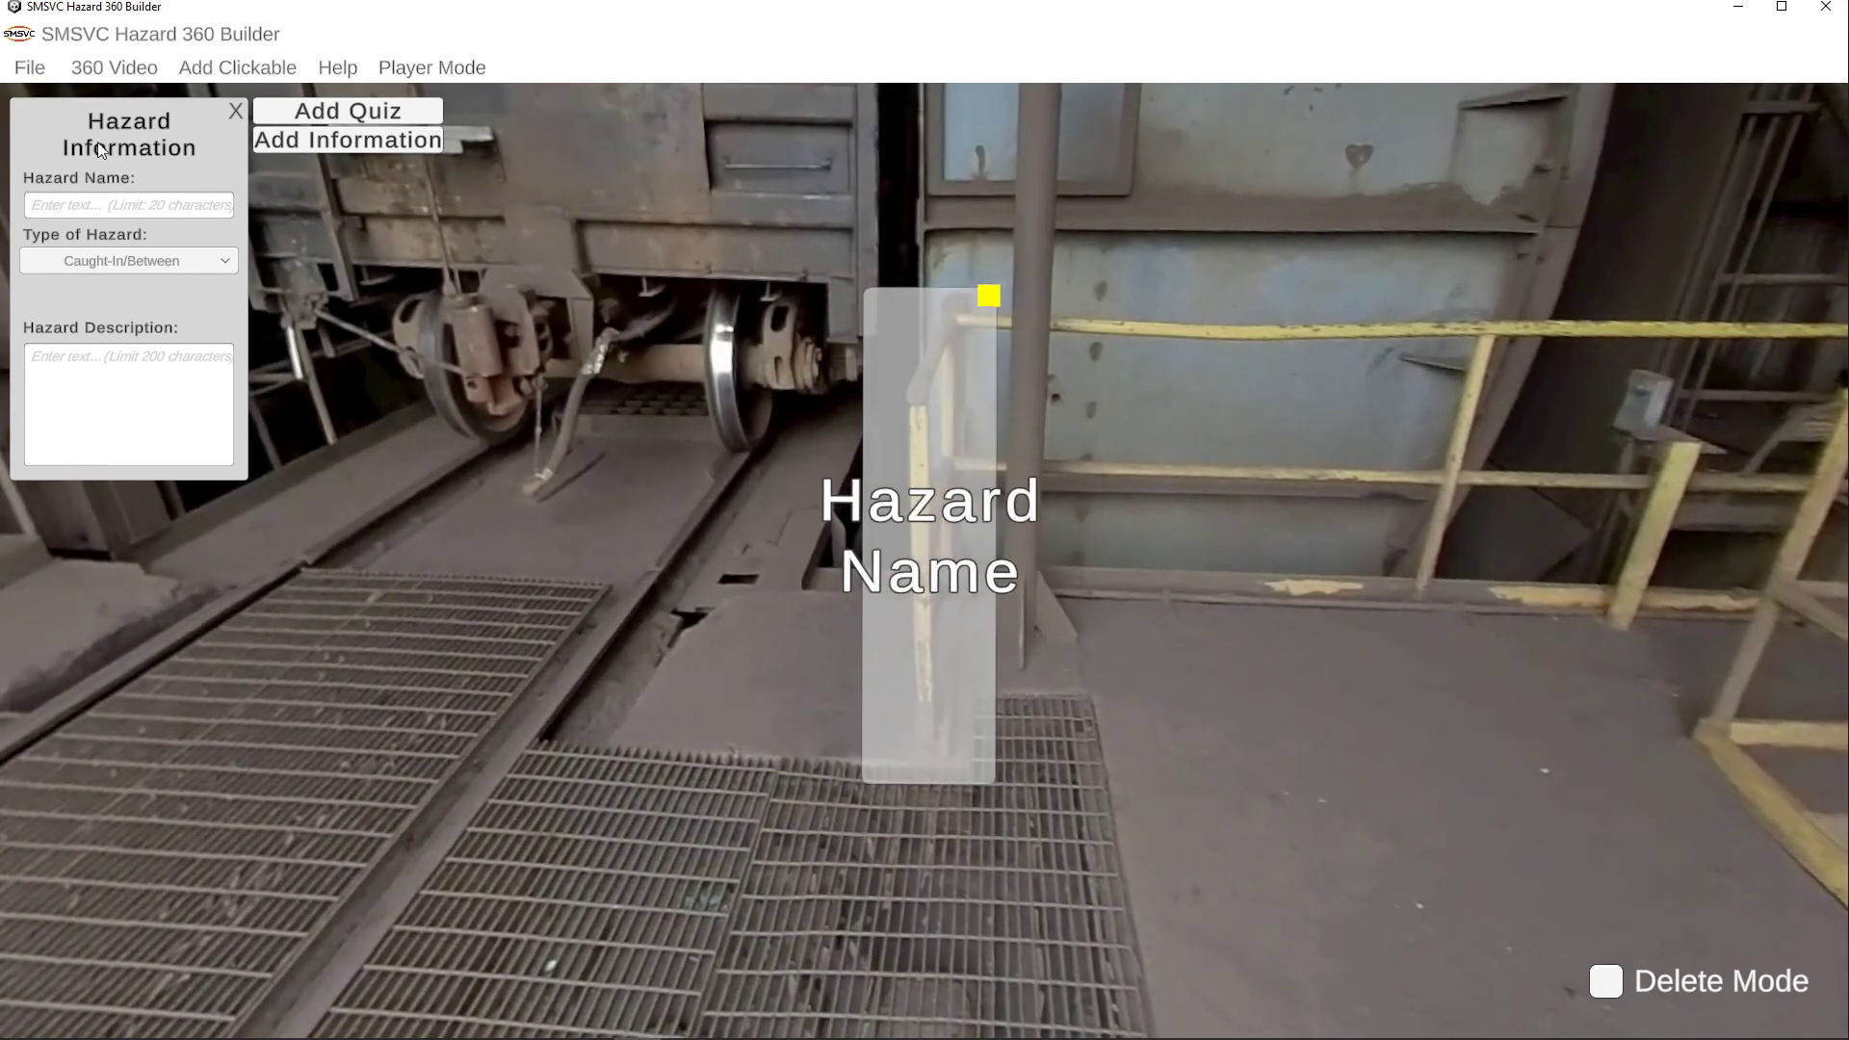
# Step: Name the hazard "Hand Rail" and choose Caught-In/Between as its type
pyautogui.click(87, 206)
pyautogui.write('Hail')
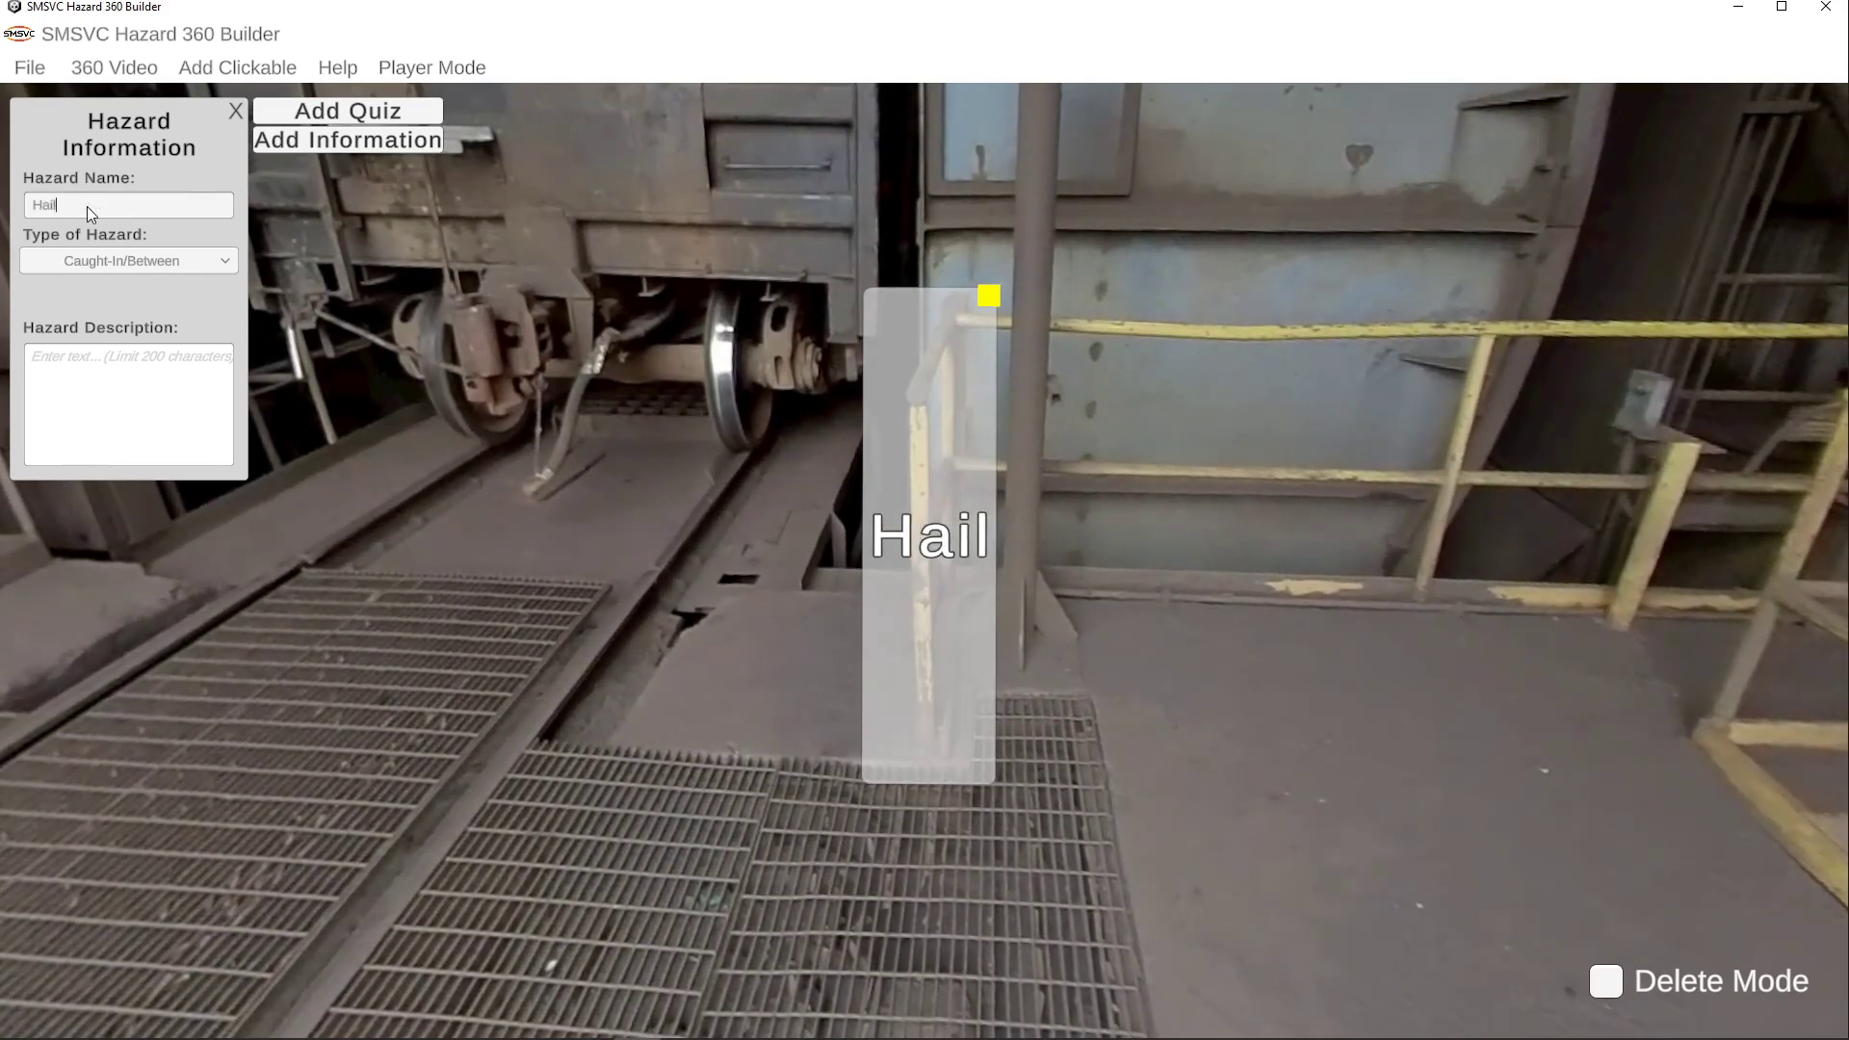
pyautogui.press('BackSpace')
pyautogui.press('BackSpace')
pyautogui.write('nd Rail')
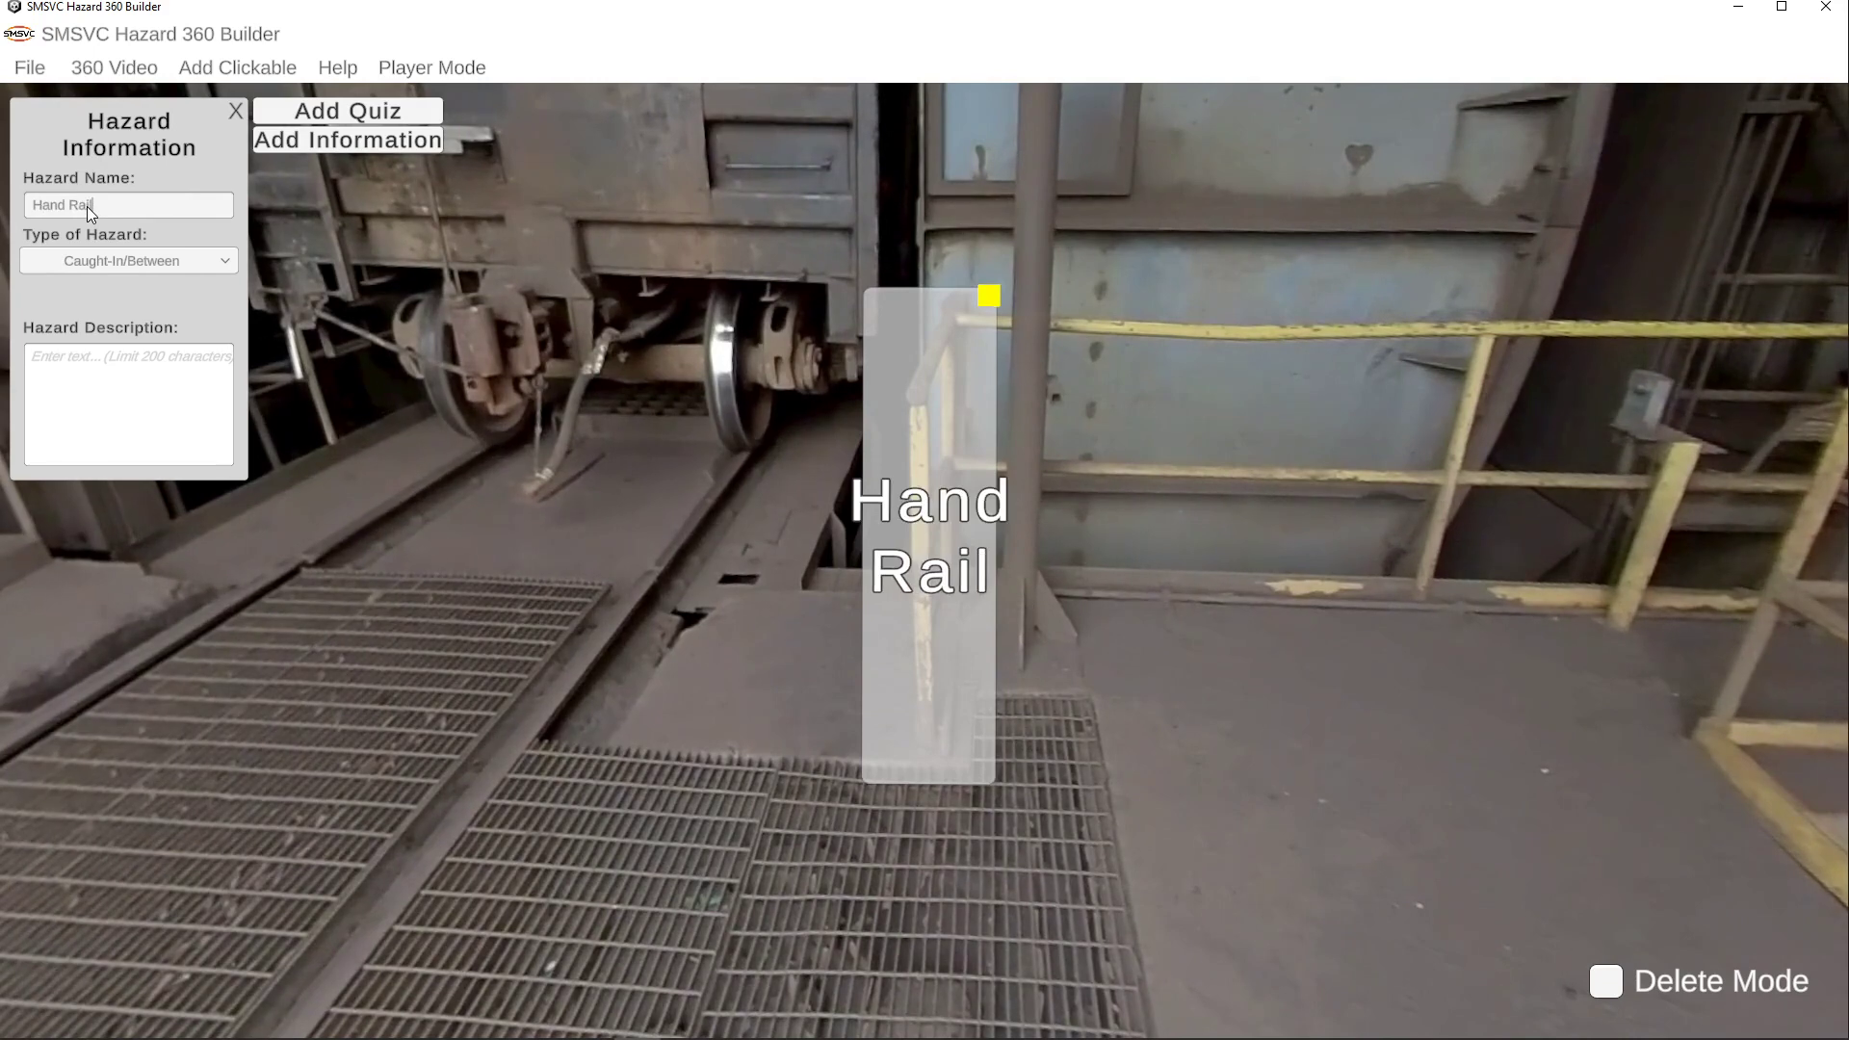
pyautogui.click(118, 264)
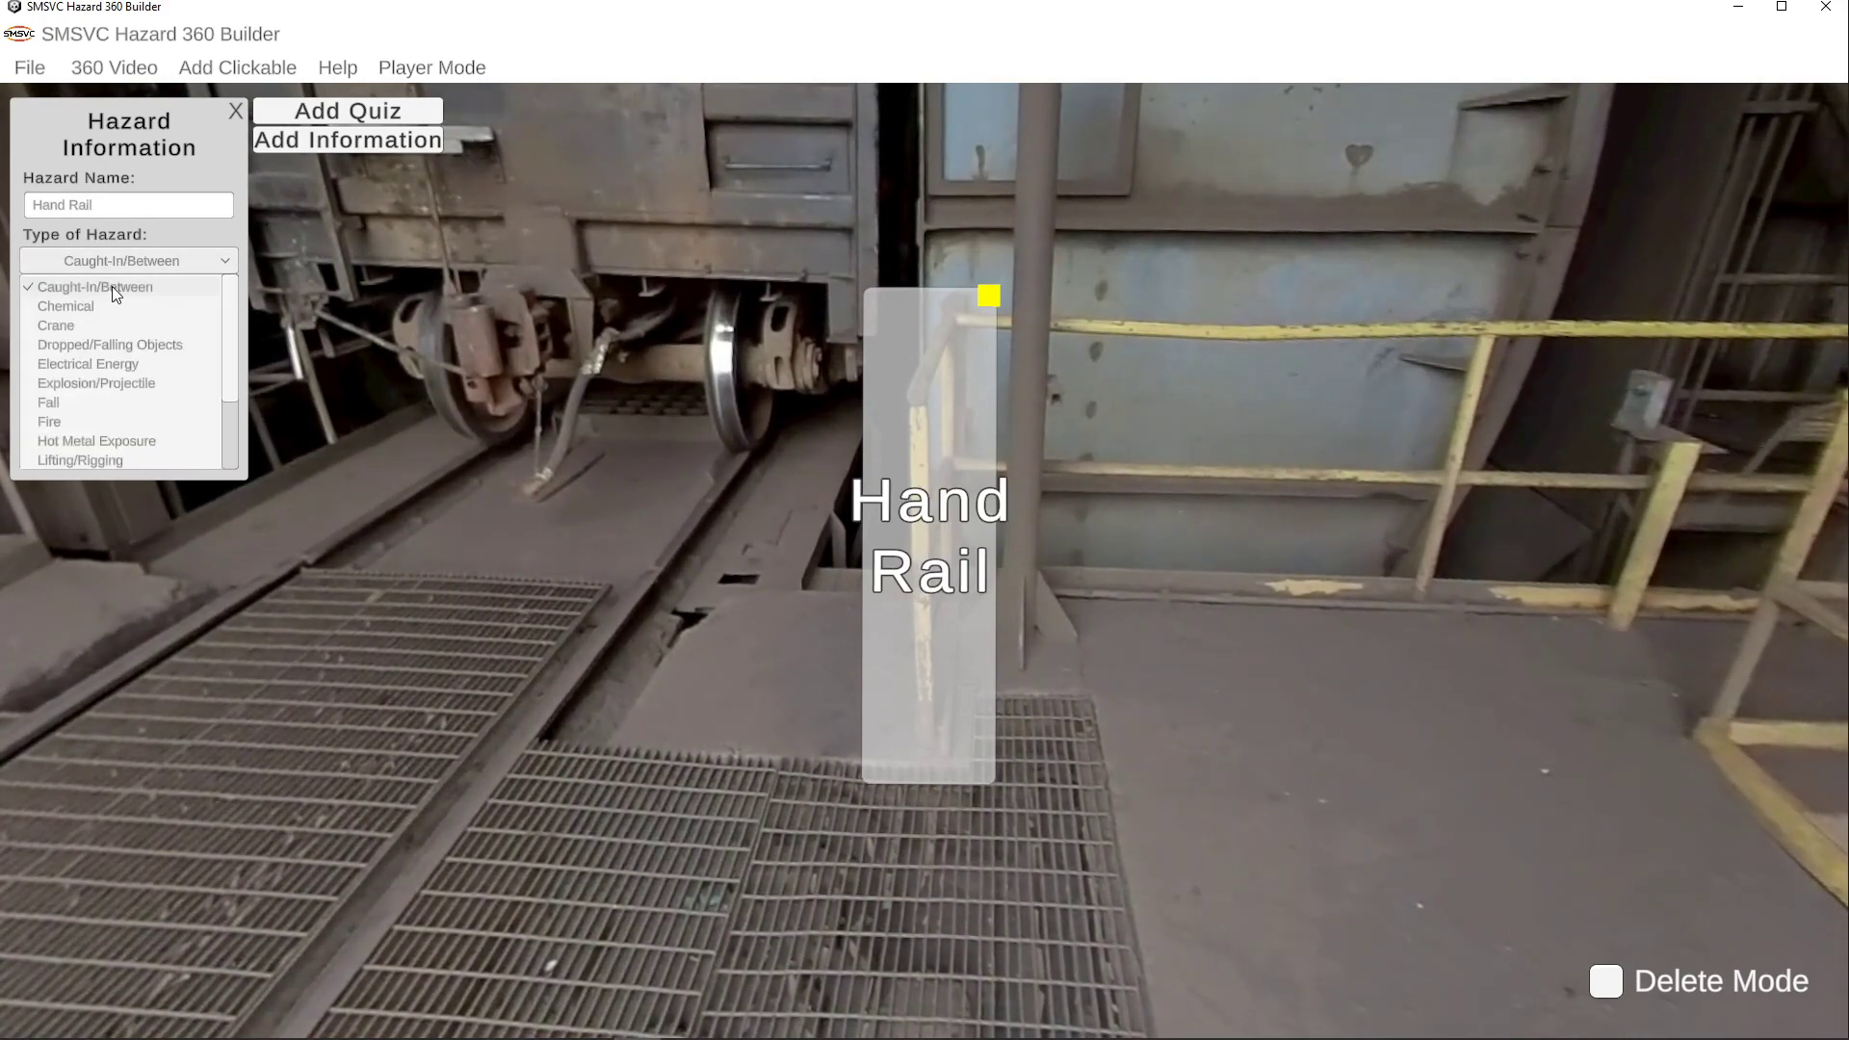
pyautogui.click(113, 286)
# Step: Enter the hazard description "The hand rail can become a pinch point when rail cars are entering or leaving the area."
pyautogui.click(100, 368)
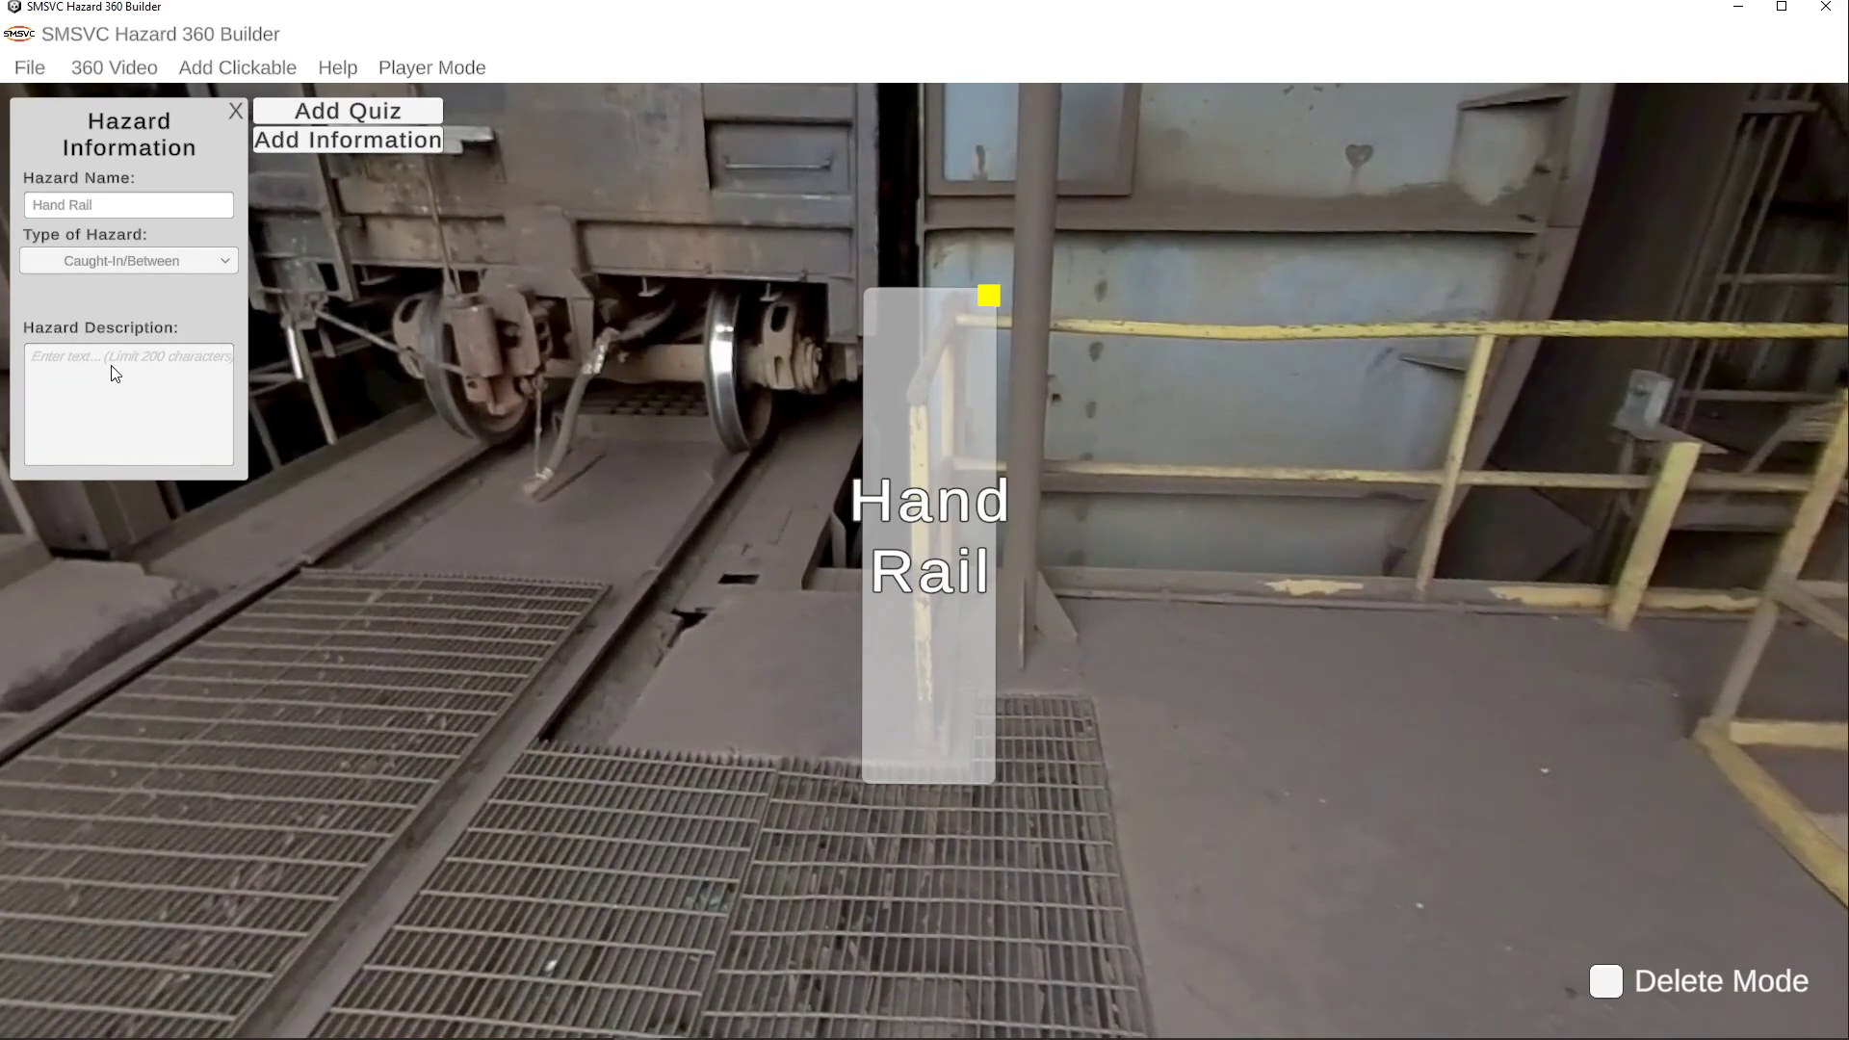
pyautogui.write('The hand rail can become a pinch point when rail cars are ')
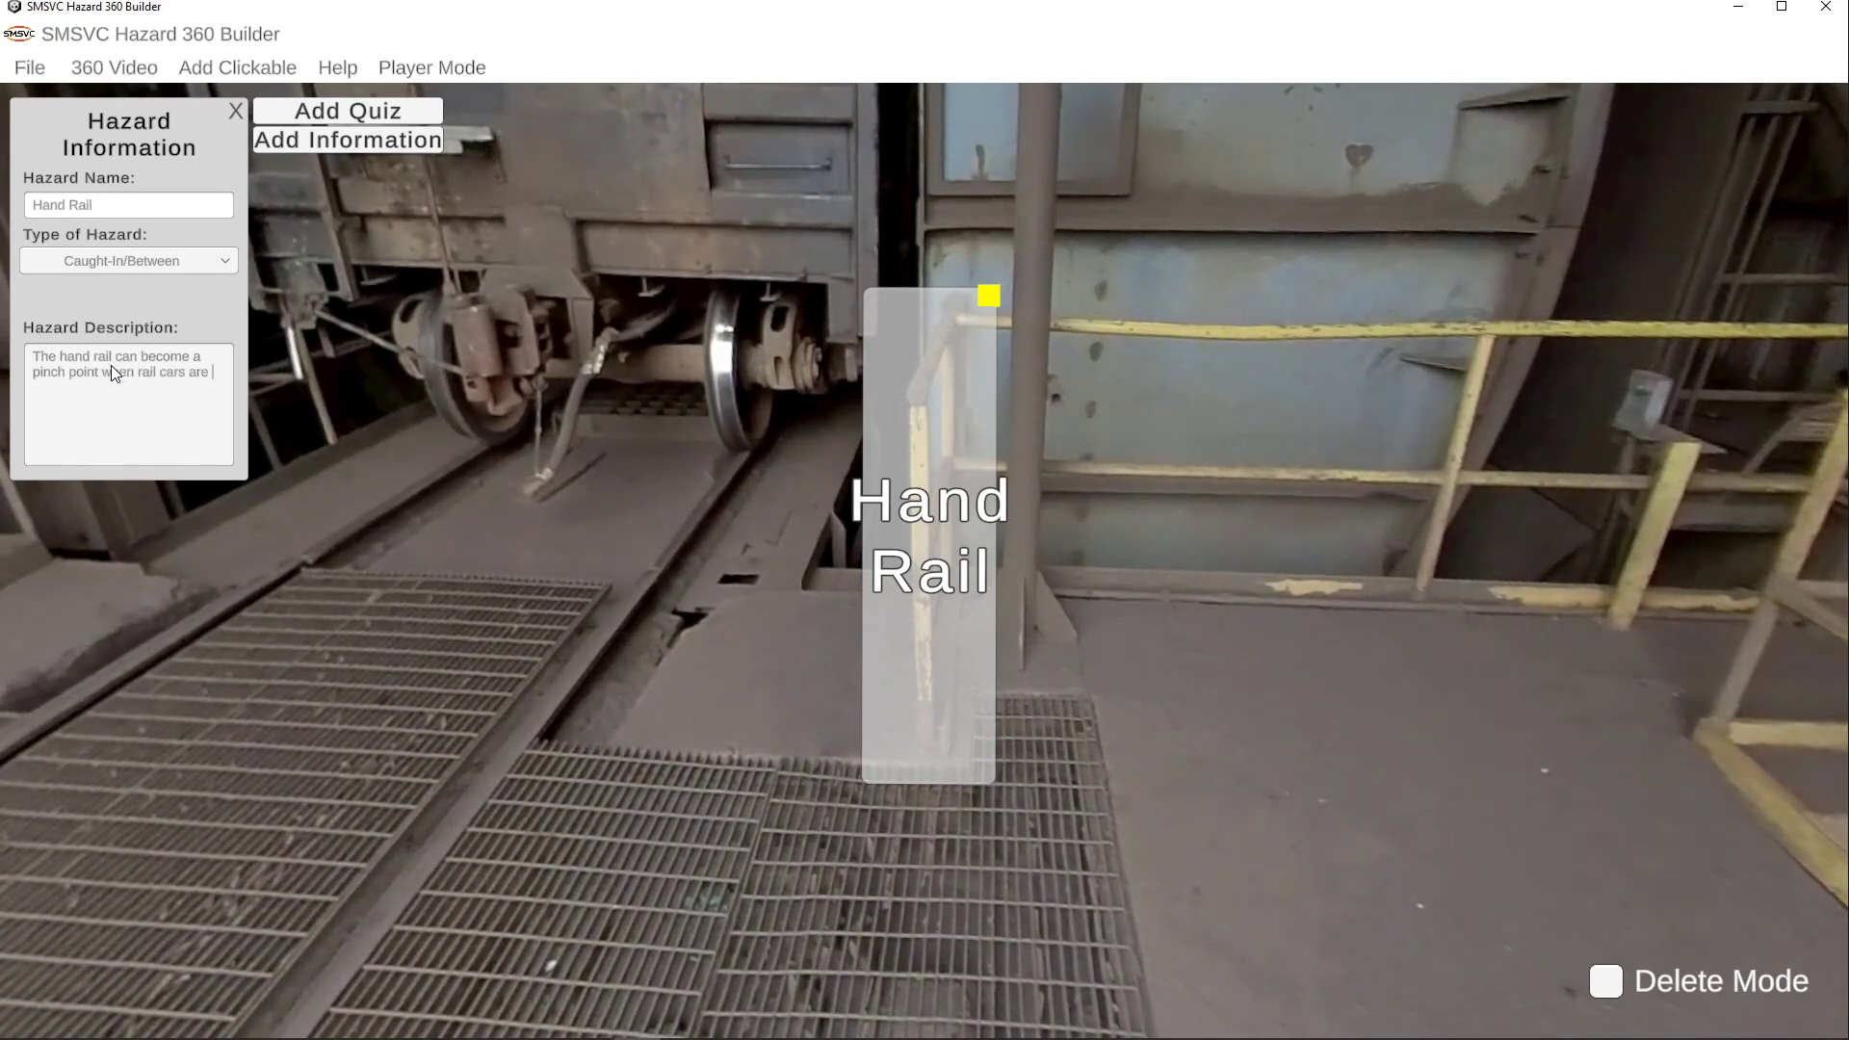
pyautogui.write('entering or leaving the area.')
# Step: Change the Hand Rail hazard's type to Pinch Point
pyautogui.click(196, 259)
pyautogui.scroll(-2, 165, 334)
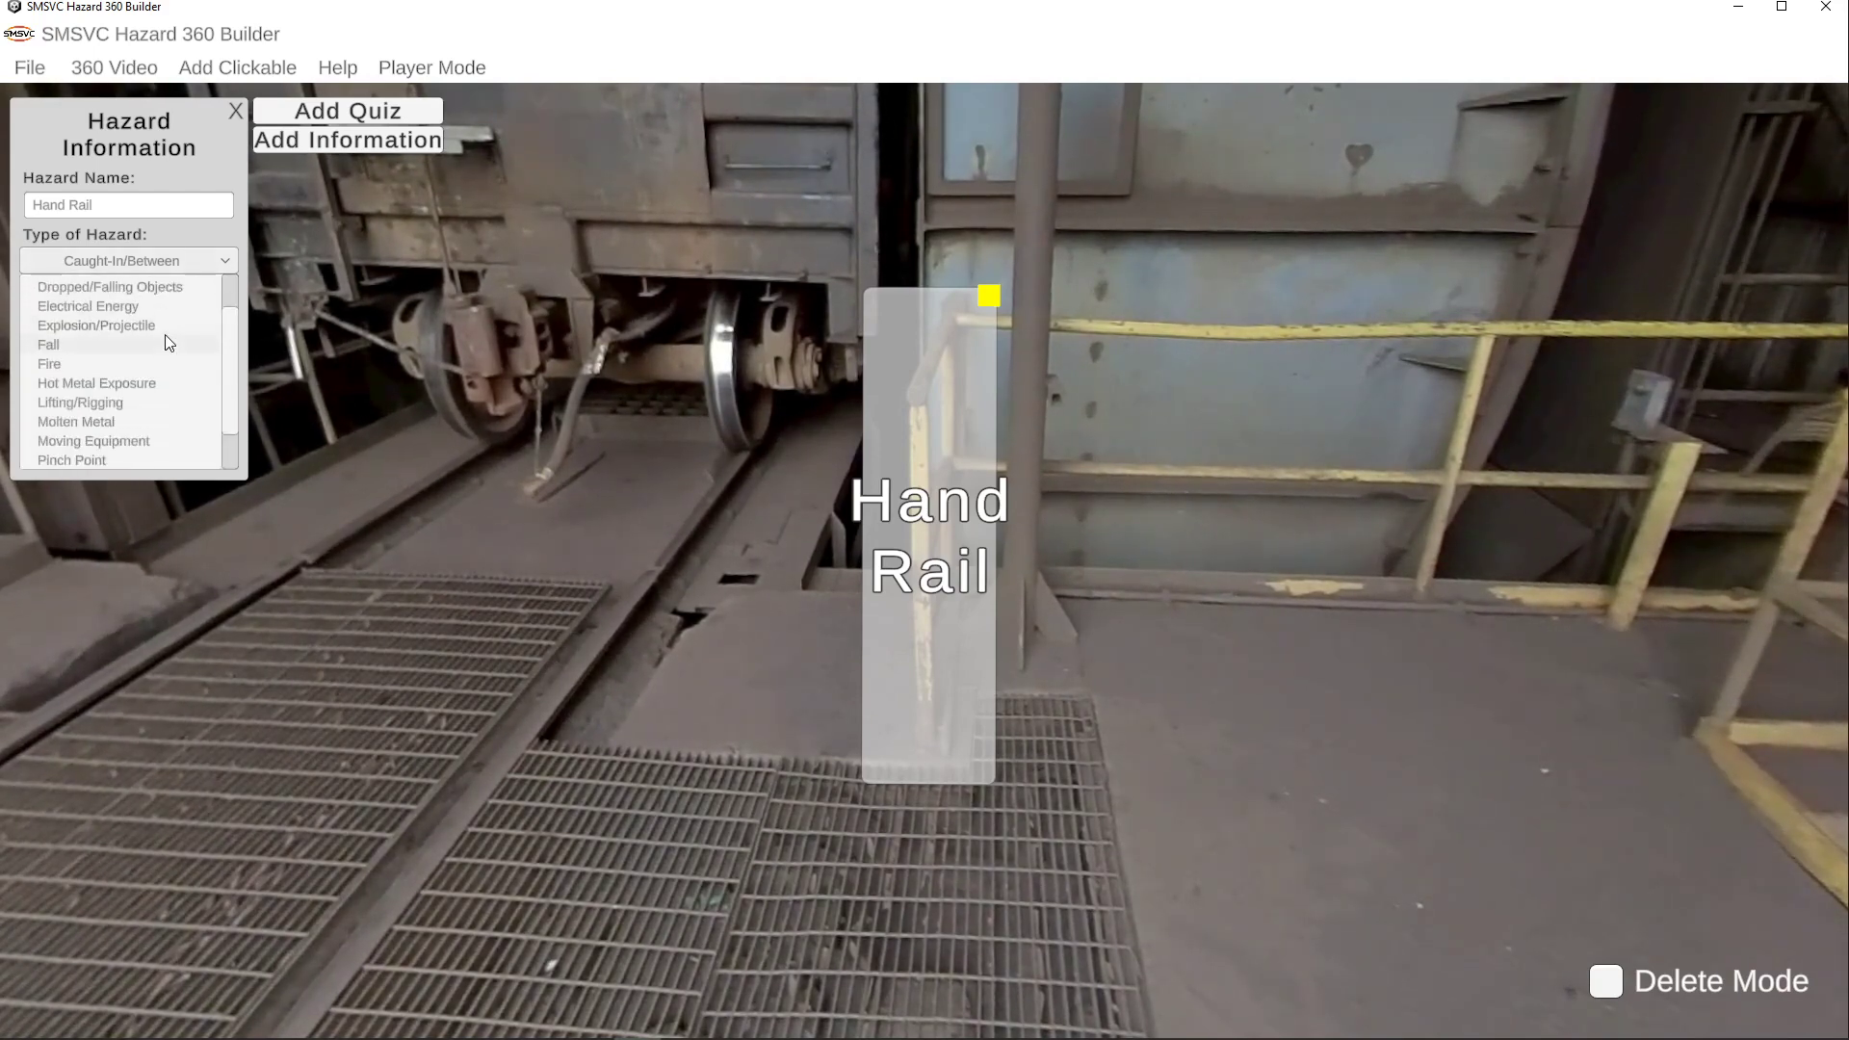
pyautogui.scroll(-1, 164, 333)
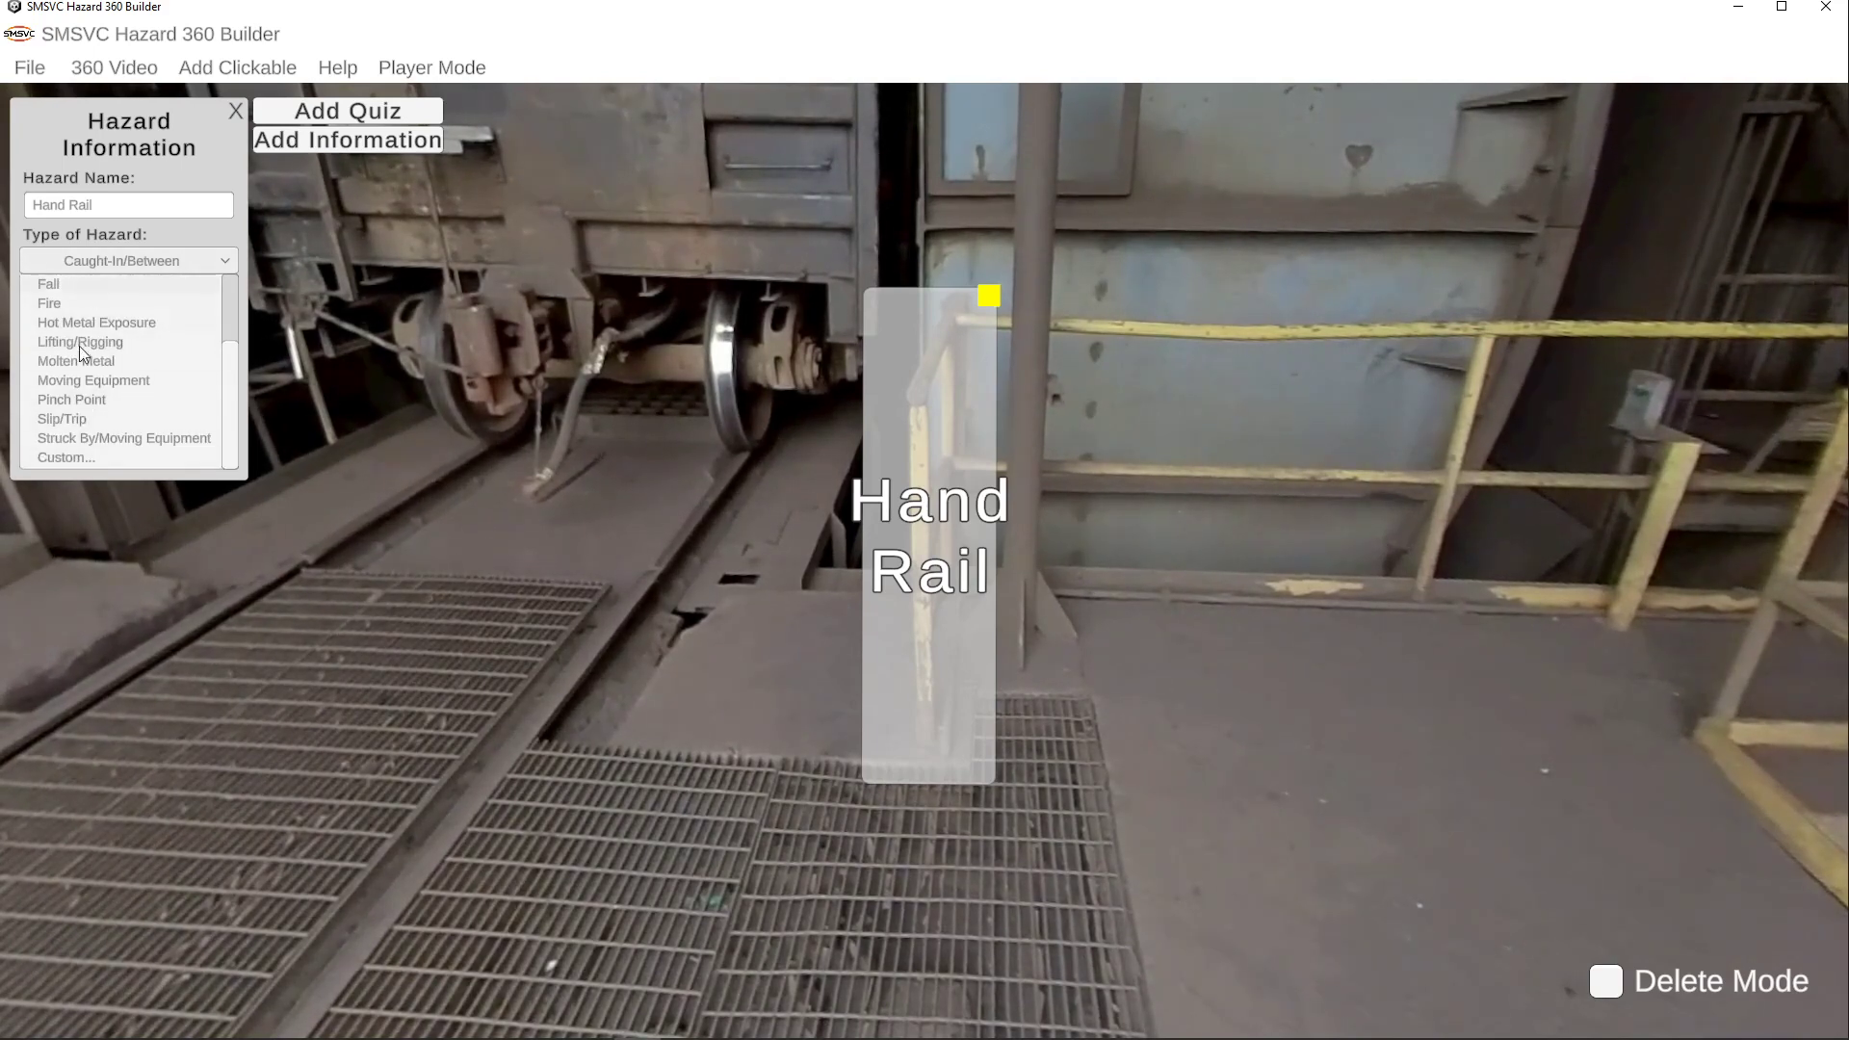
pyautogui.click(87, 402)
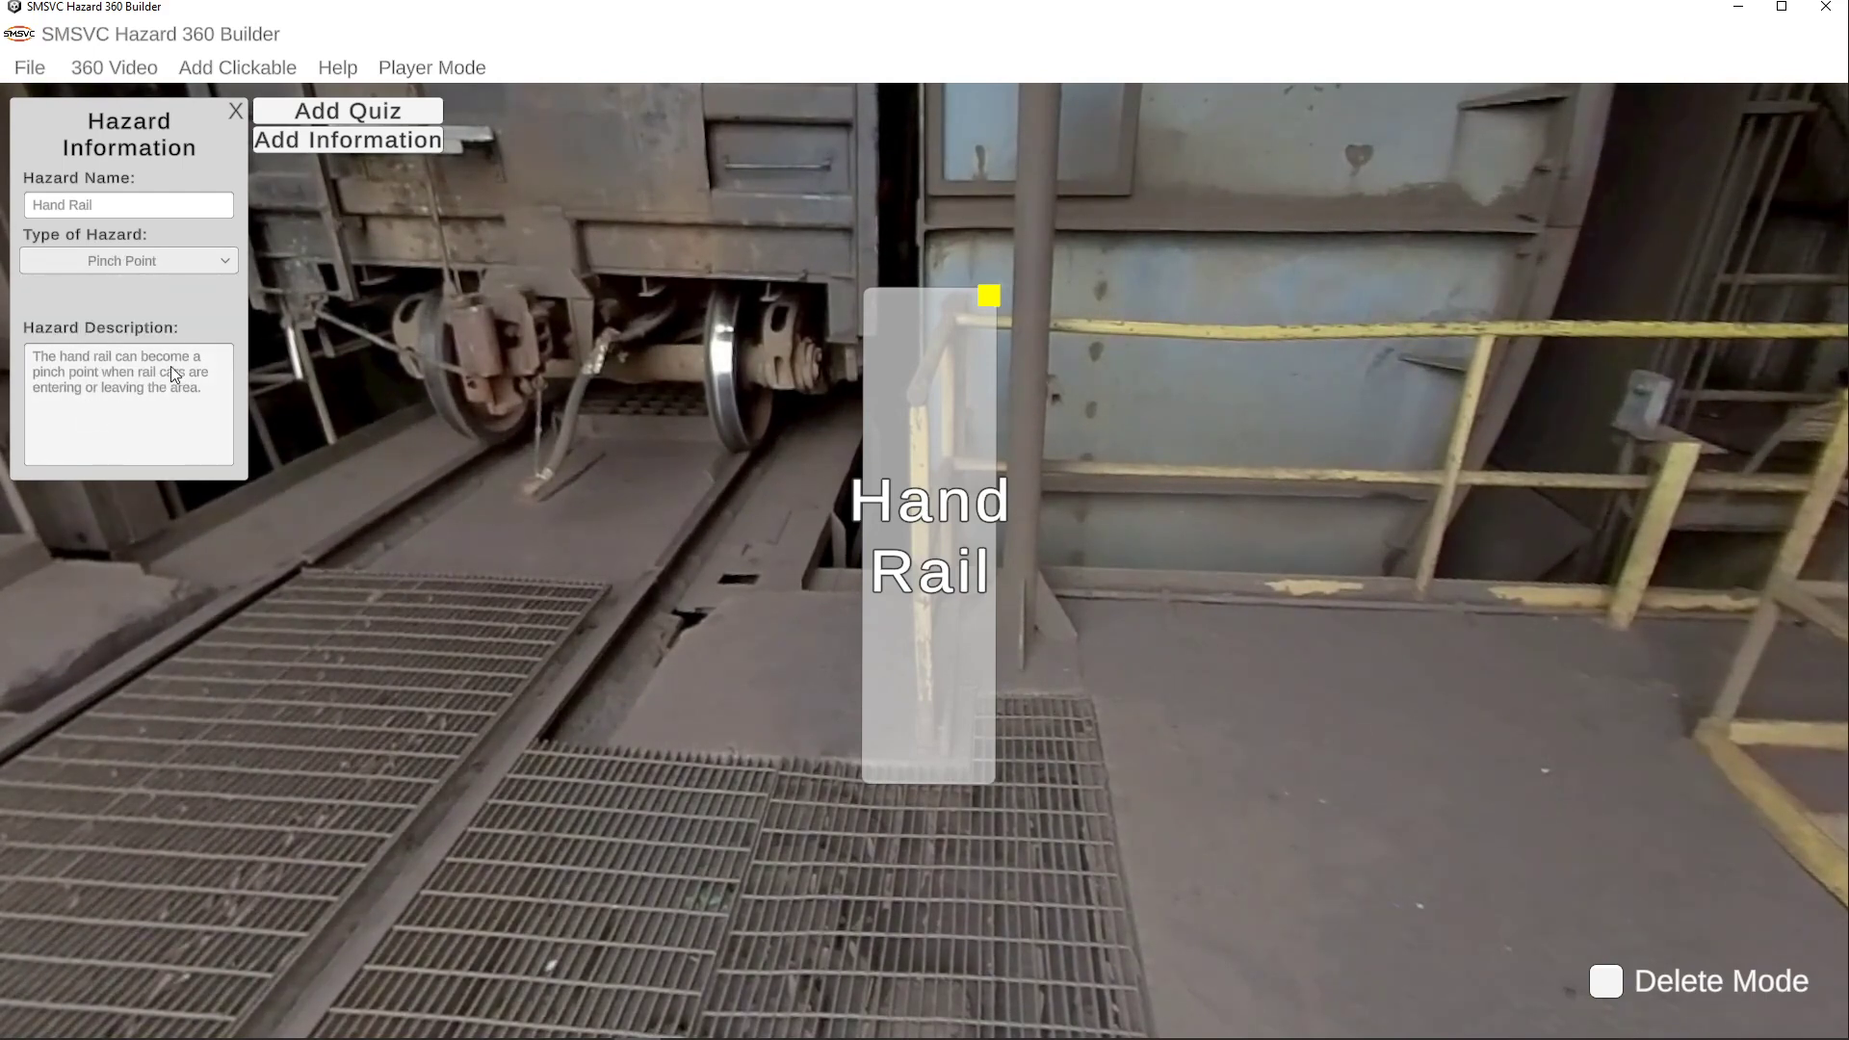
# Step: Add a quiz asking "How can we mitigate this hazard?" with the correct answer "Stay clear when car is moving"
pyautogui.click(337, 111)
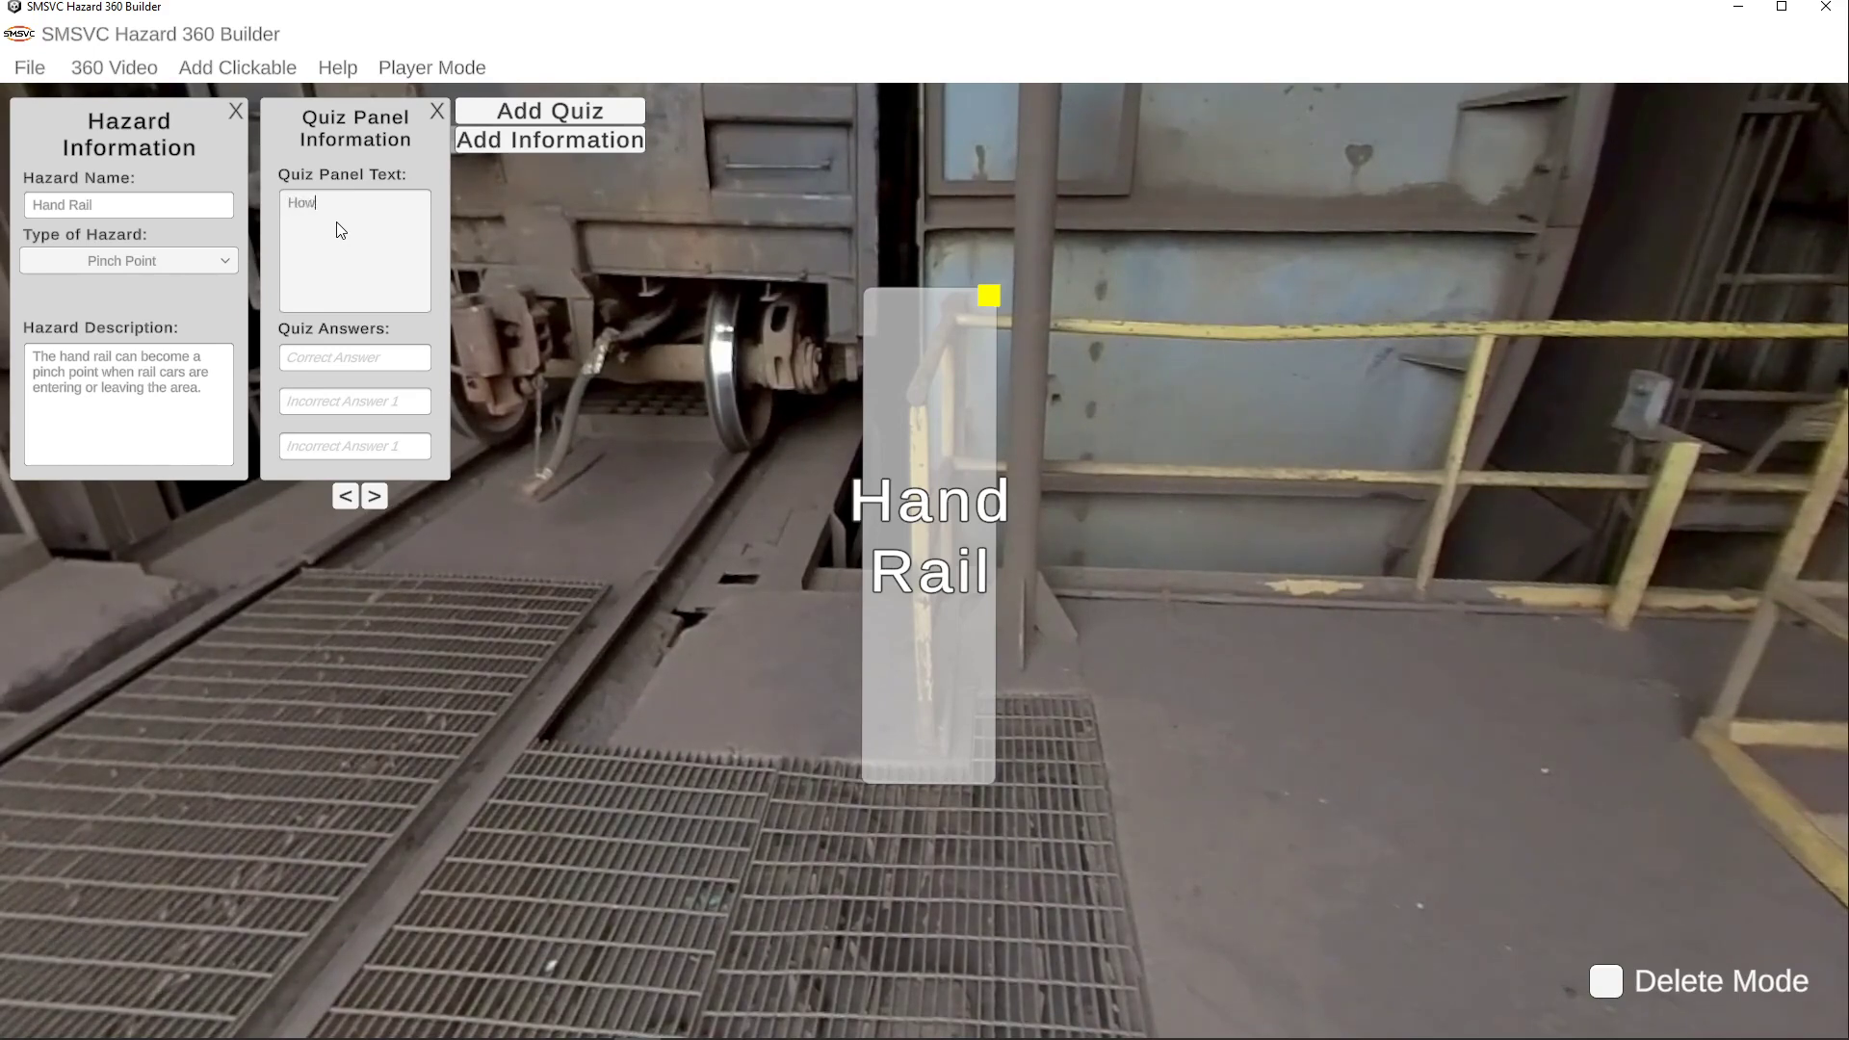
pyautogui.write('How can we mitigate this haz')
pyautogui.click(331, 364)
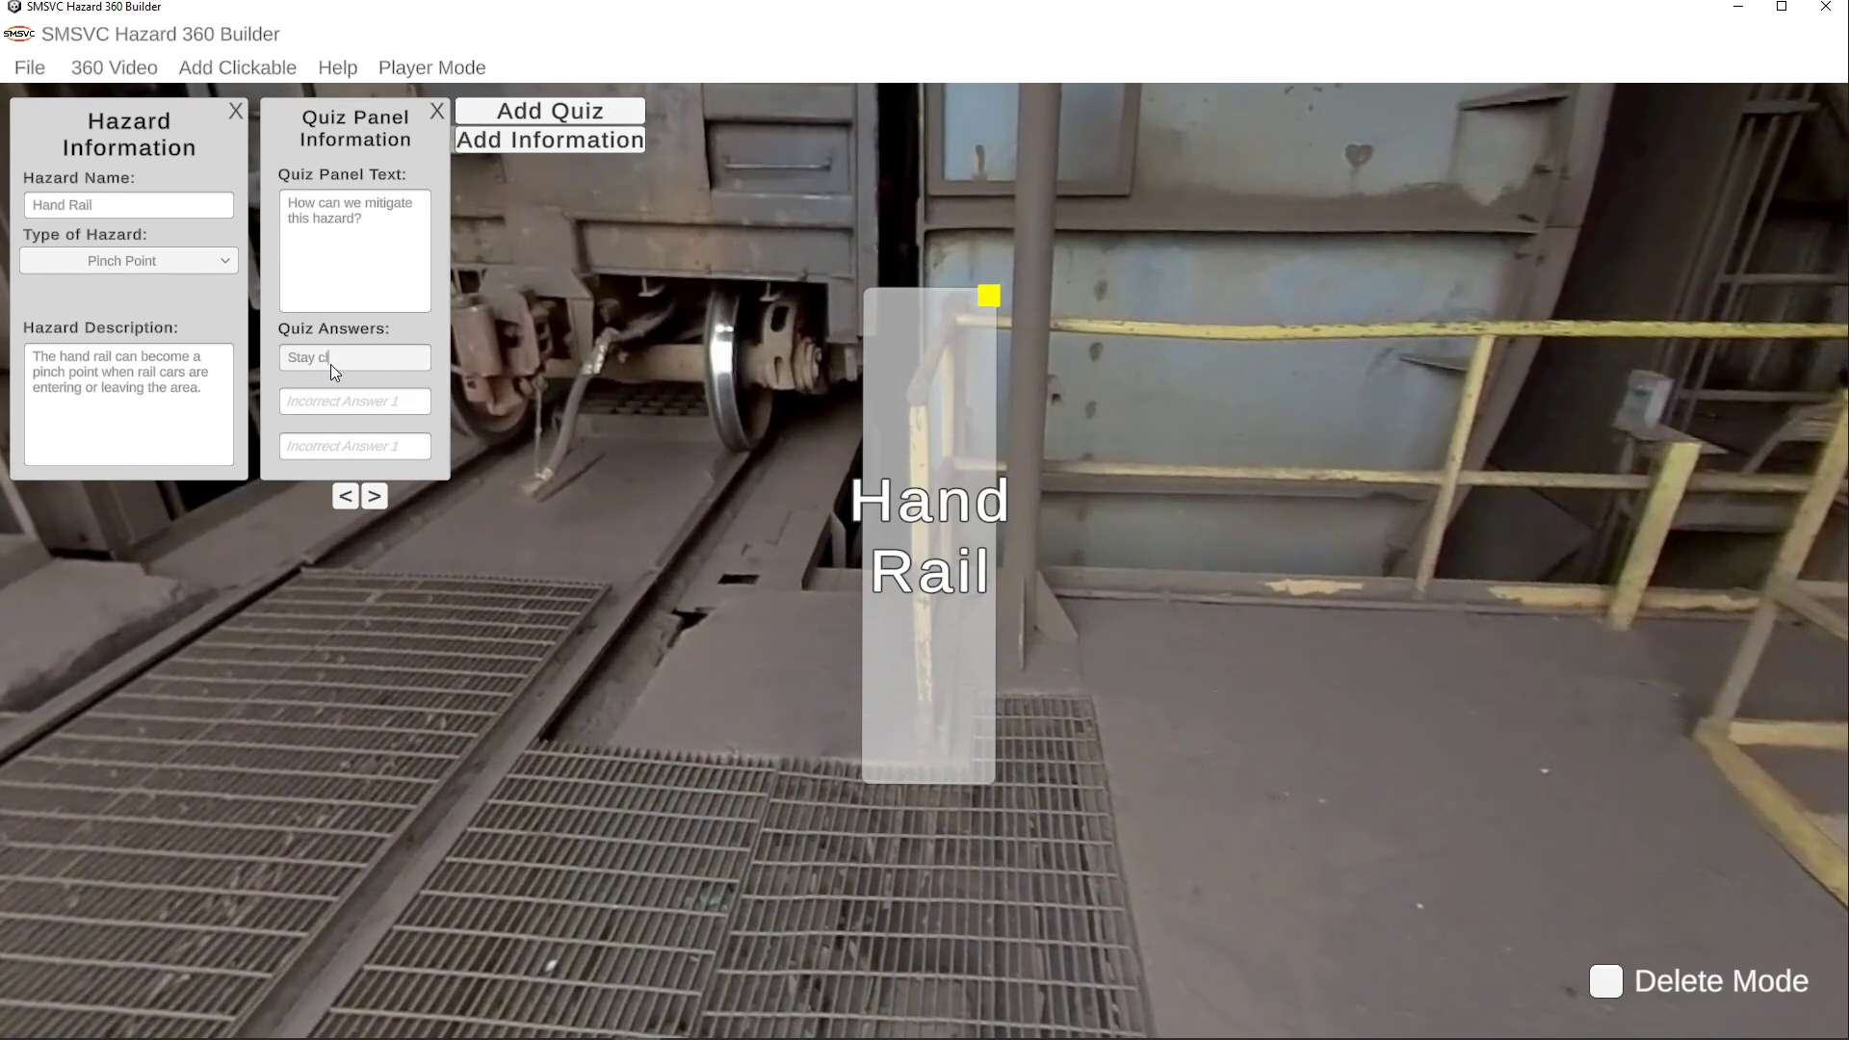
pyautogui.write('Stay clear when car is moving')
# Step: Enter "suck in that gut" and "climb beetween the rail" as the quiz's two incorrect answers
pyautogui.click(335, 409)
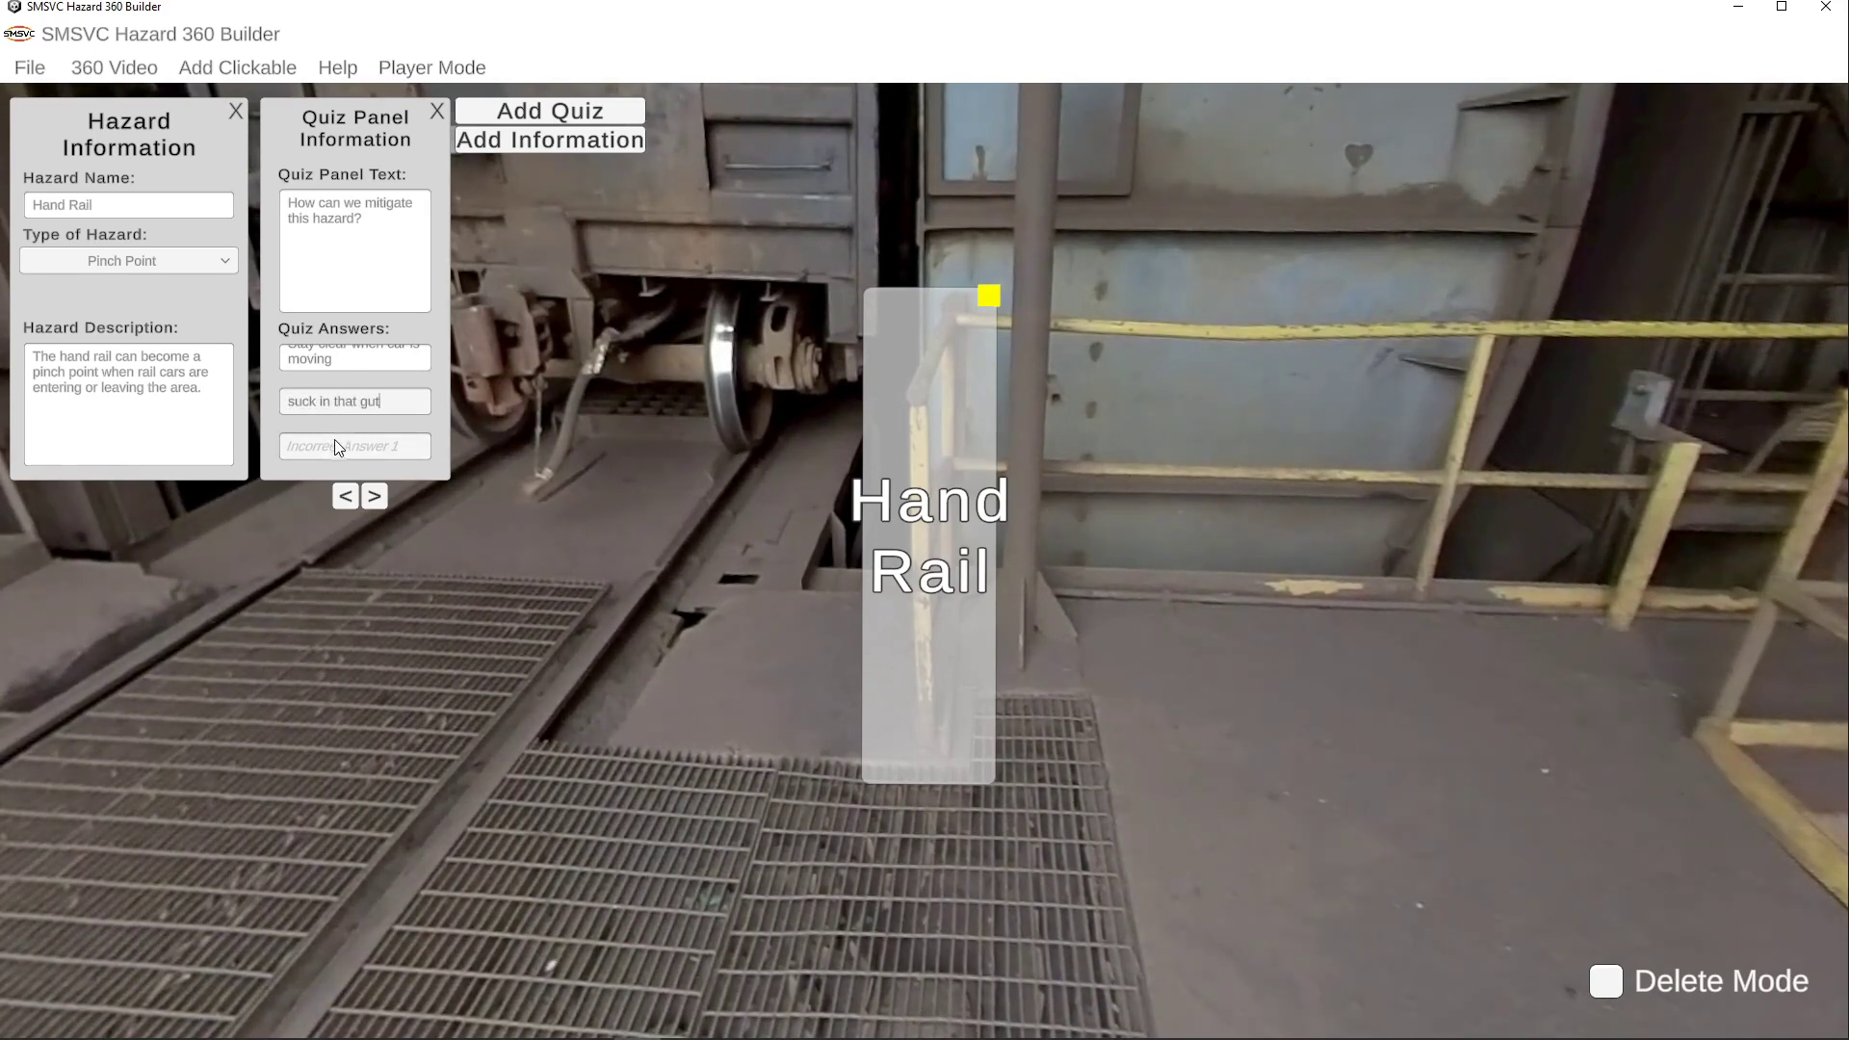
pyautogui.click(330, 445)
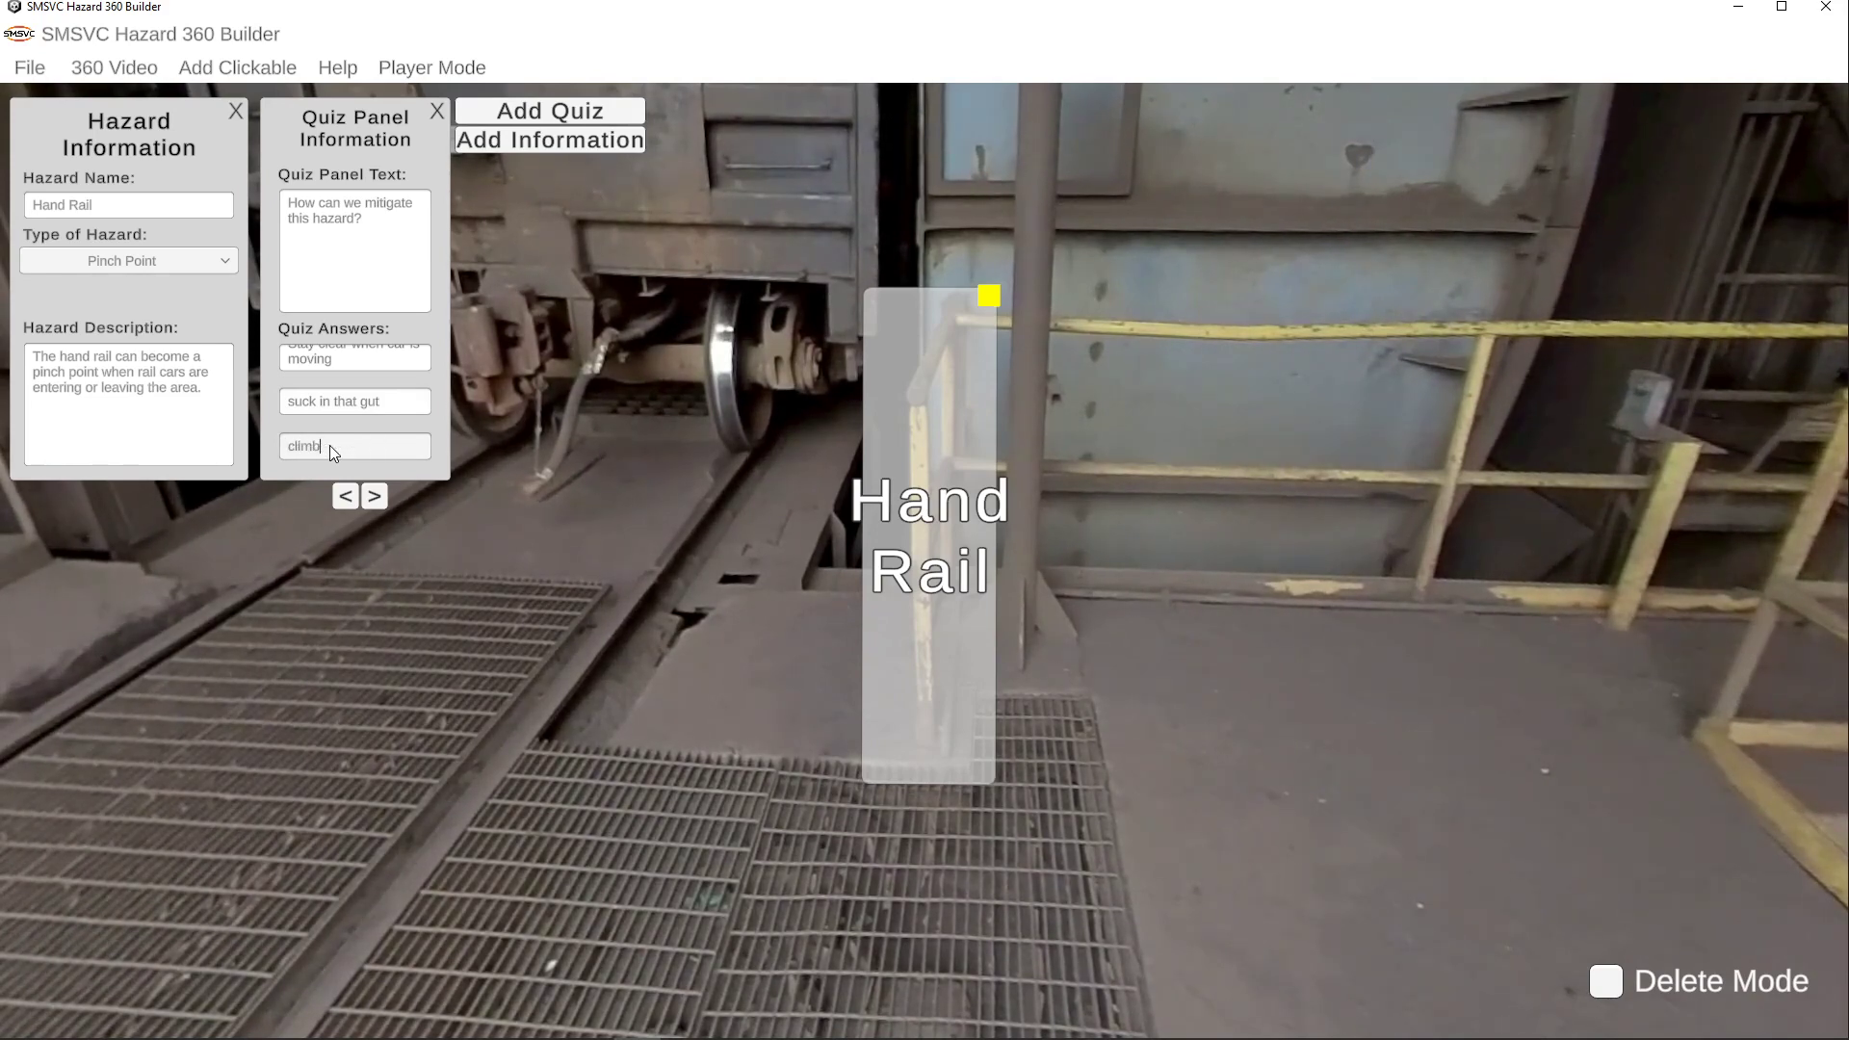
pyautogui.write('climbe beetween the rail')
pyautogui.press('Left')
pyautogui.press('Left')
pyautogui.press('Left')
pyautogui.press('Left')
pyautogui.press('Left')
pyautogui.press('Left')
pyautogui.press('Left')
pyautogui.press('Left')
pyautogui.press('Left')
pyautogui.press('Left')
pyautogui.press('Left')
pyautogui.press('Left')
pyautogui.press('Left')
pyautogui.press('Left')
pyautogui.press('Right')
pyautogui.press('Delete')
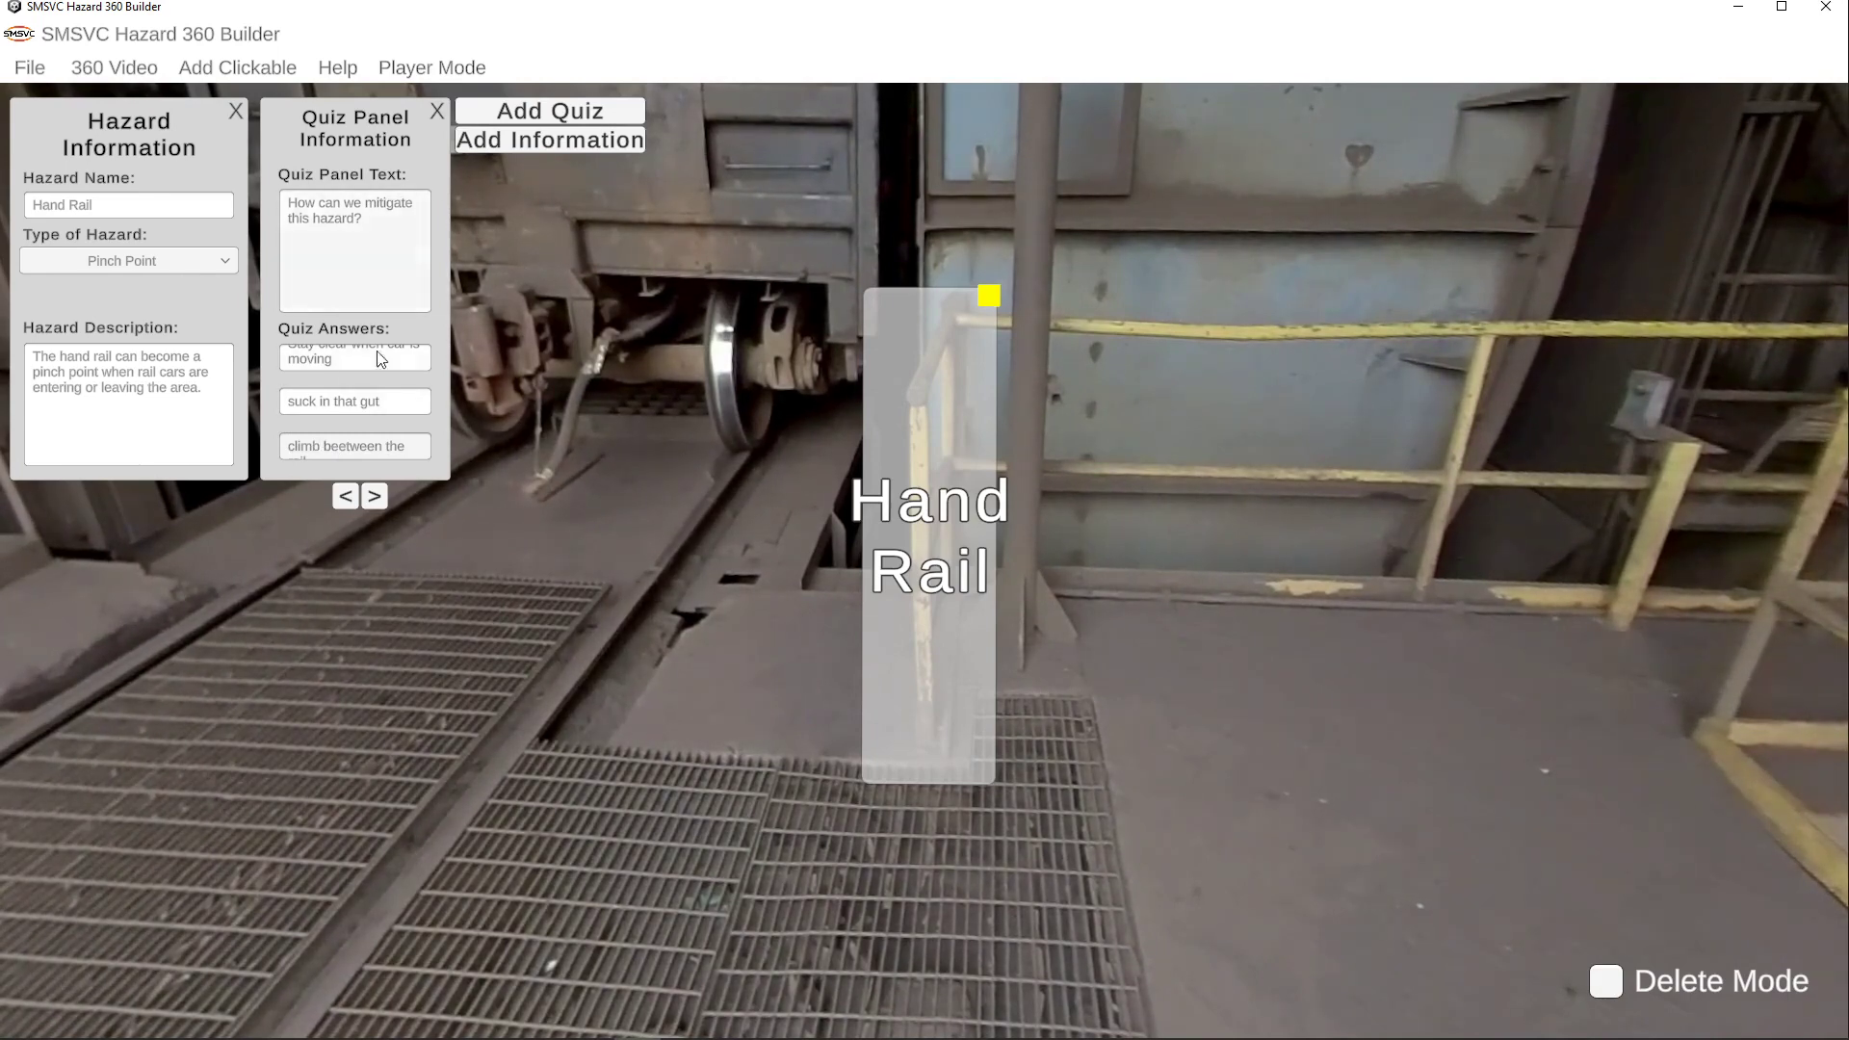
# Step: Add an information panel reading "That's right! Always stay clear of the are between the hand rail and rail car when the car is moving."
pyautogui.click(535, 137)
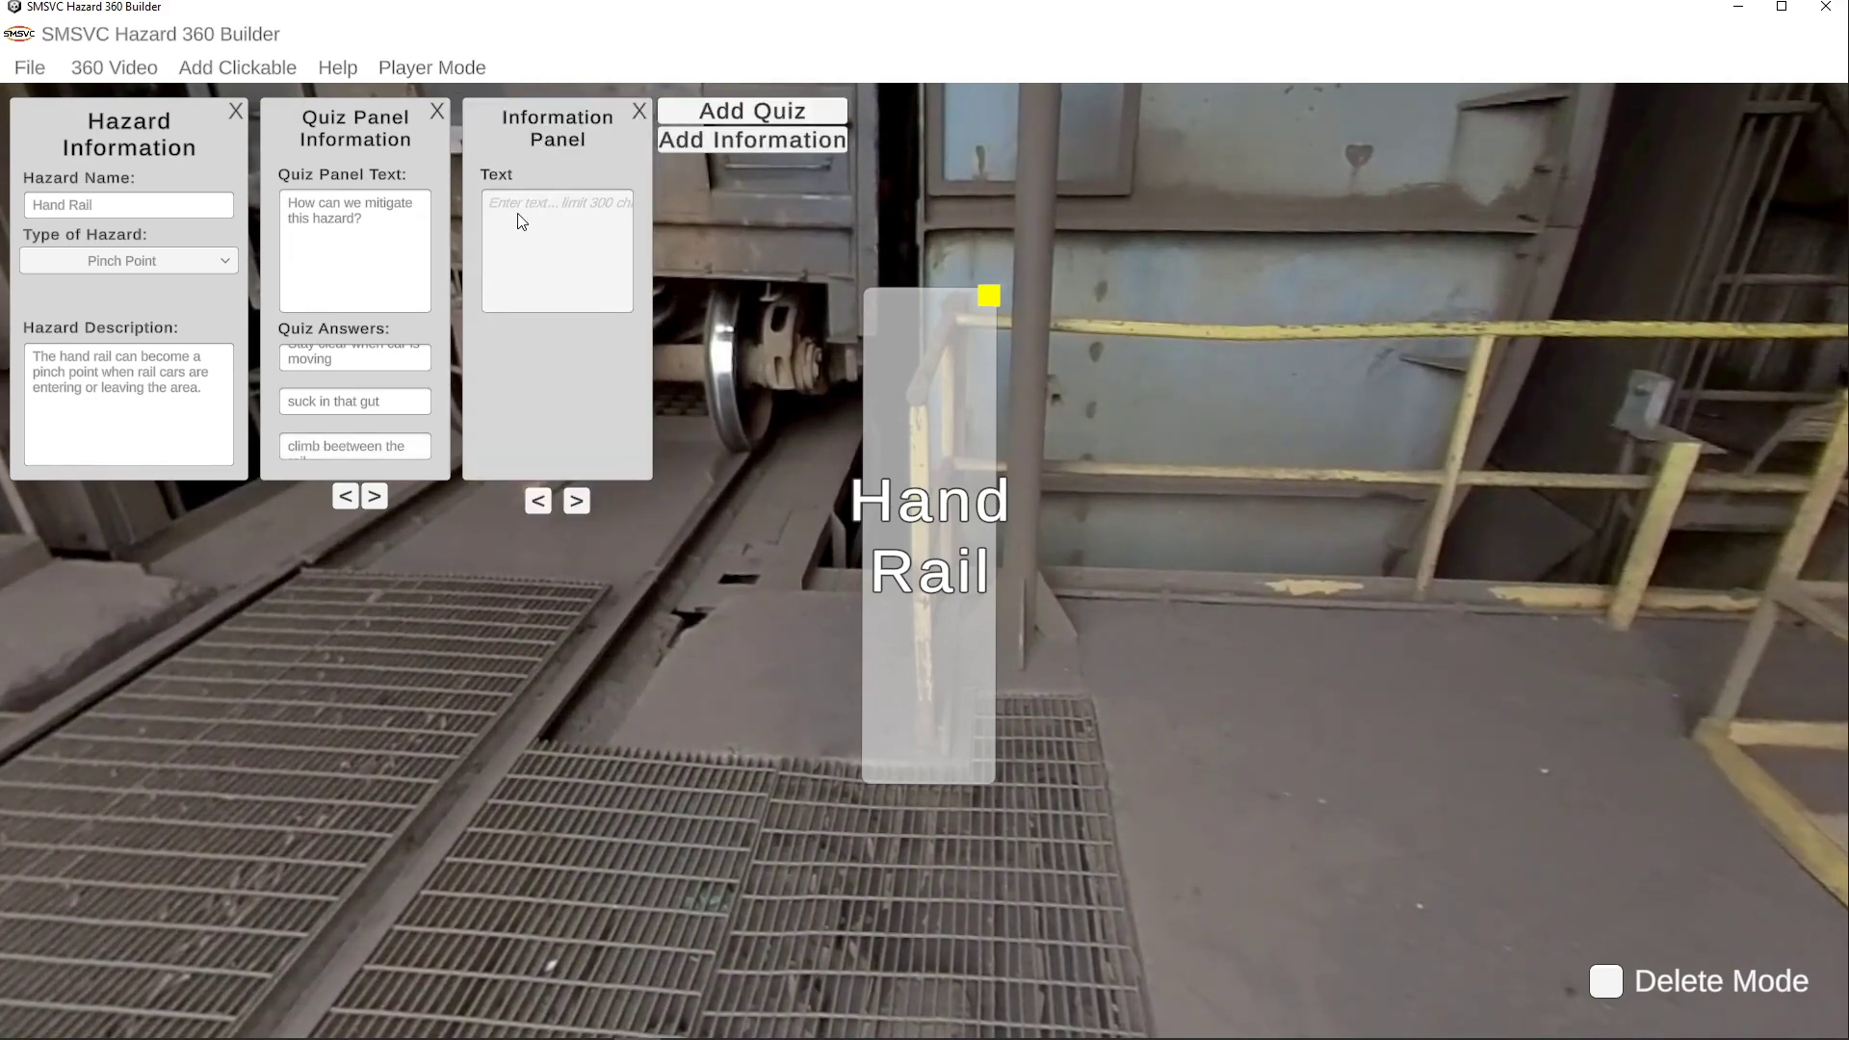
pyautogui.write("That's right! Always stay clear of the are between the hand rail and rail car when the car is")
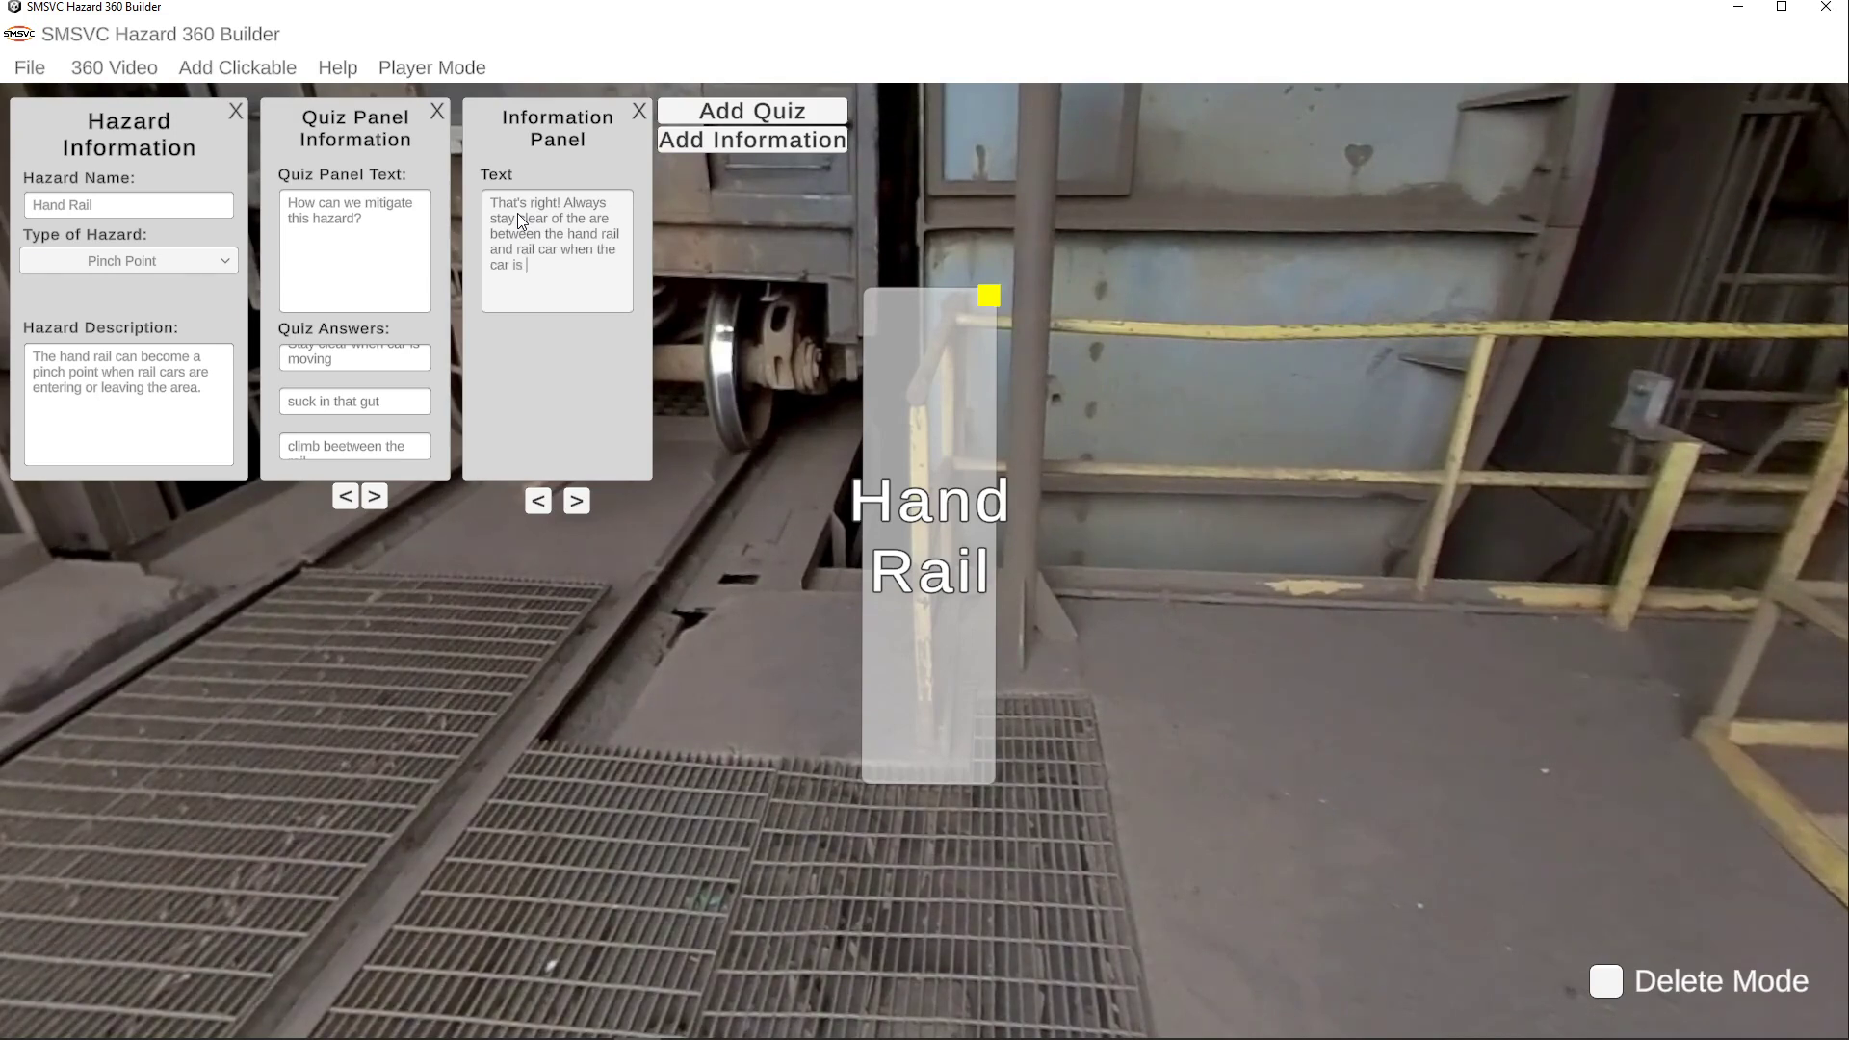
pyautogui.write(' moving.')
# Step: Move the information panel ahead of the quiz panel and return it to its place after the quiz
pyautogui.click(537, 501)
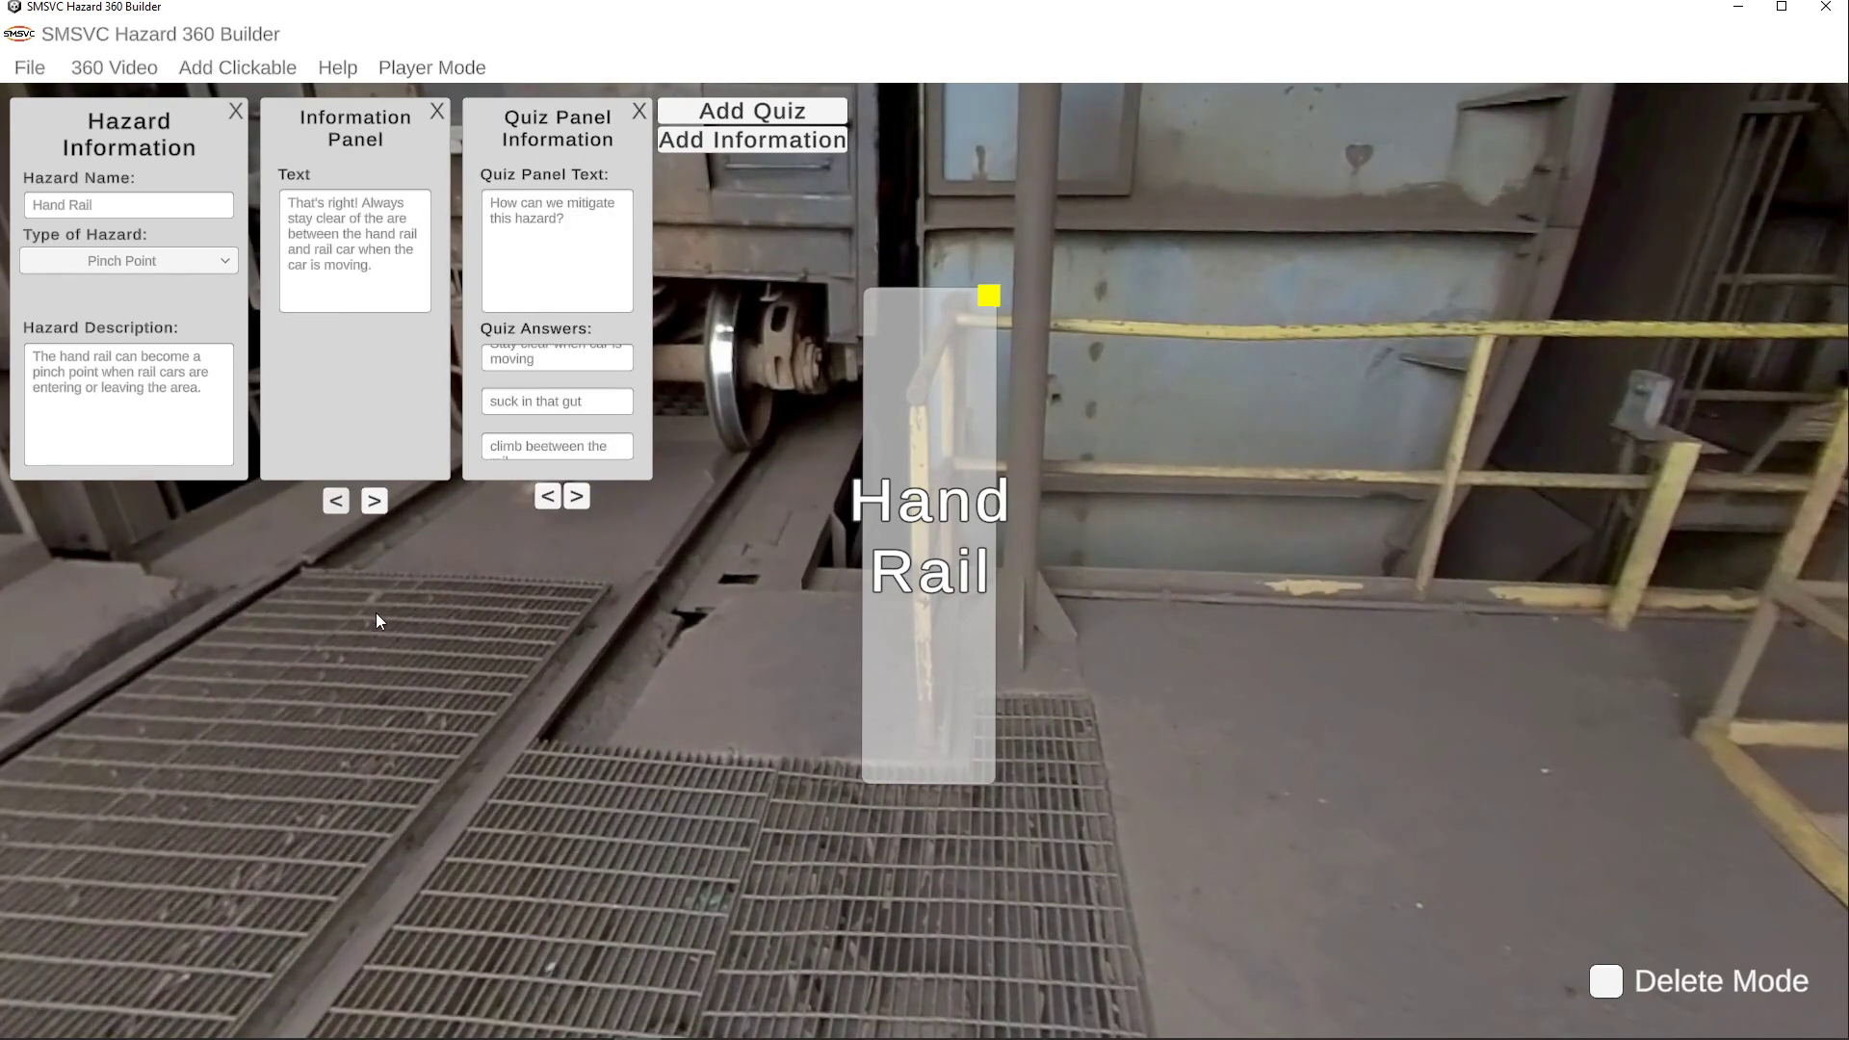
pyautogui.click(381, 505)
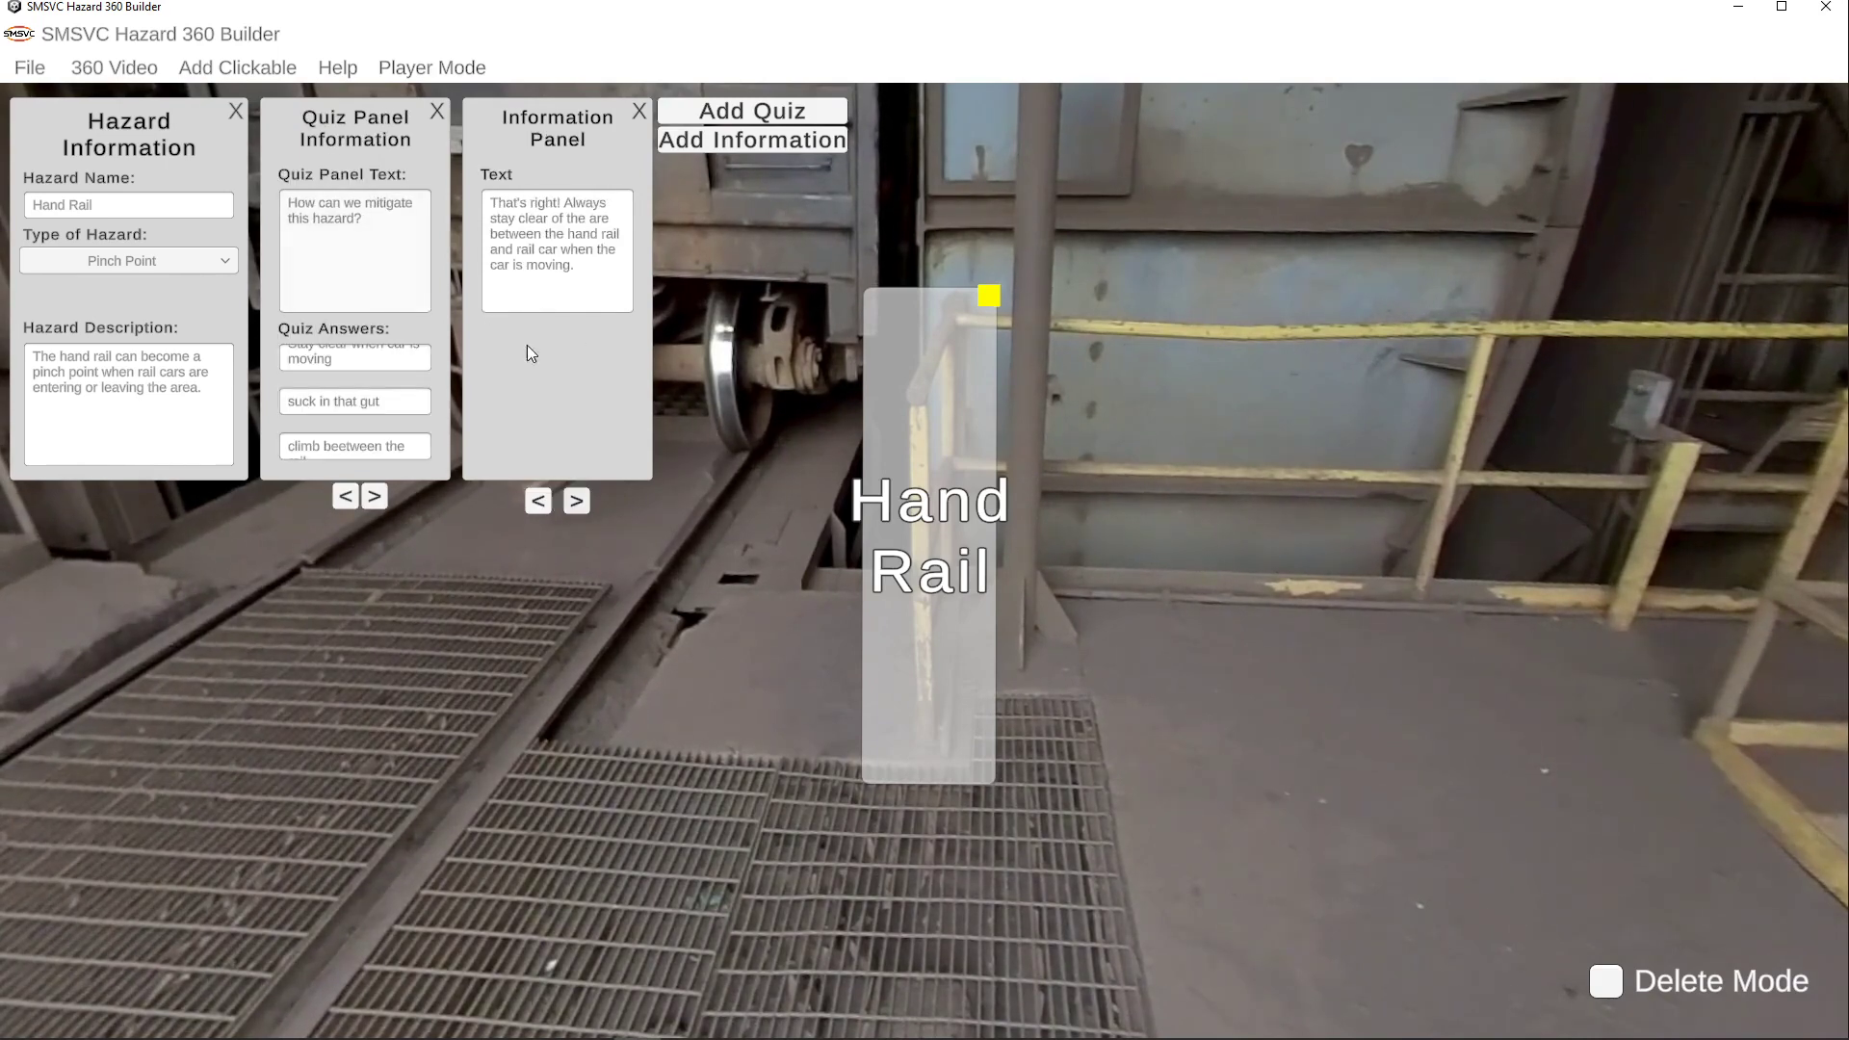
# Step: Add a new clickable hazard, place it over the dark box on the ground near the worker, and shrink it to fit
pyautogui.click(238, 68)
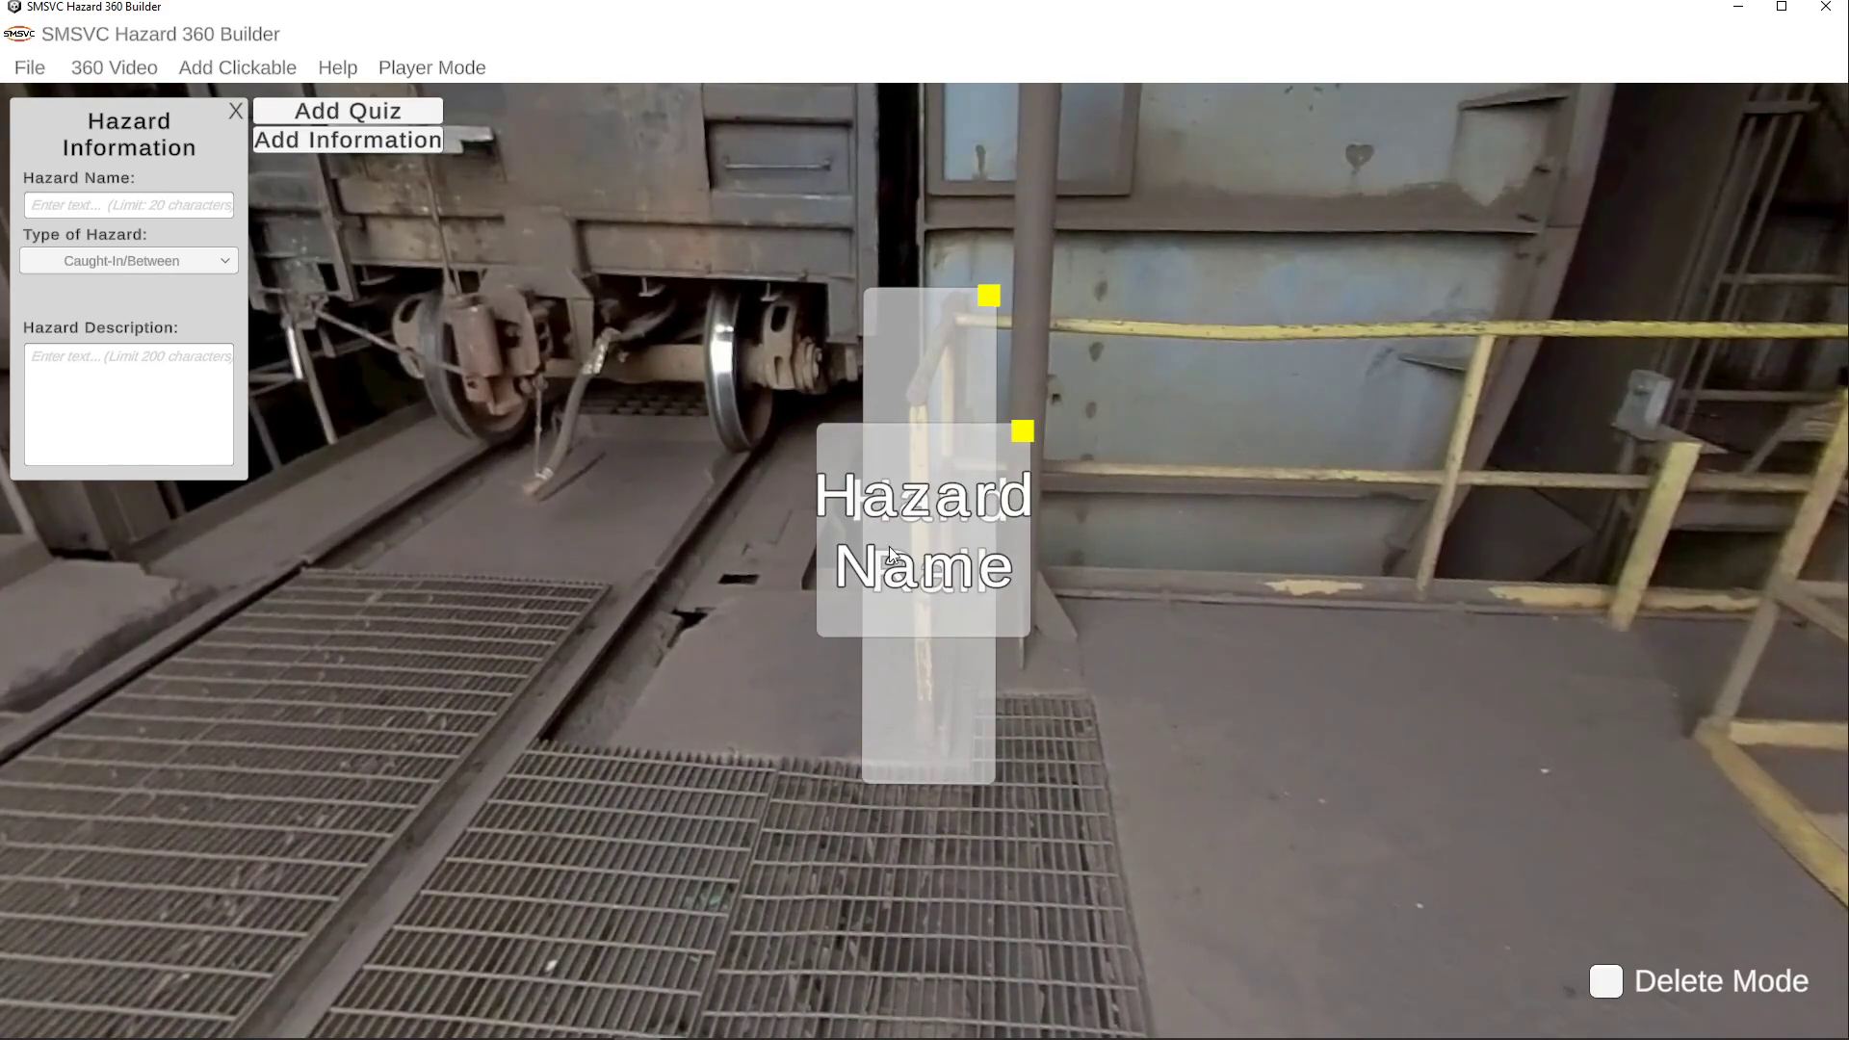
pyautogui.moveTo(903, 511); pyautogui.dragTo(953, 534)
pyautogui.moveTo(760, 556); pyautogui.dragTo(481, 556)
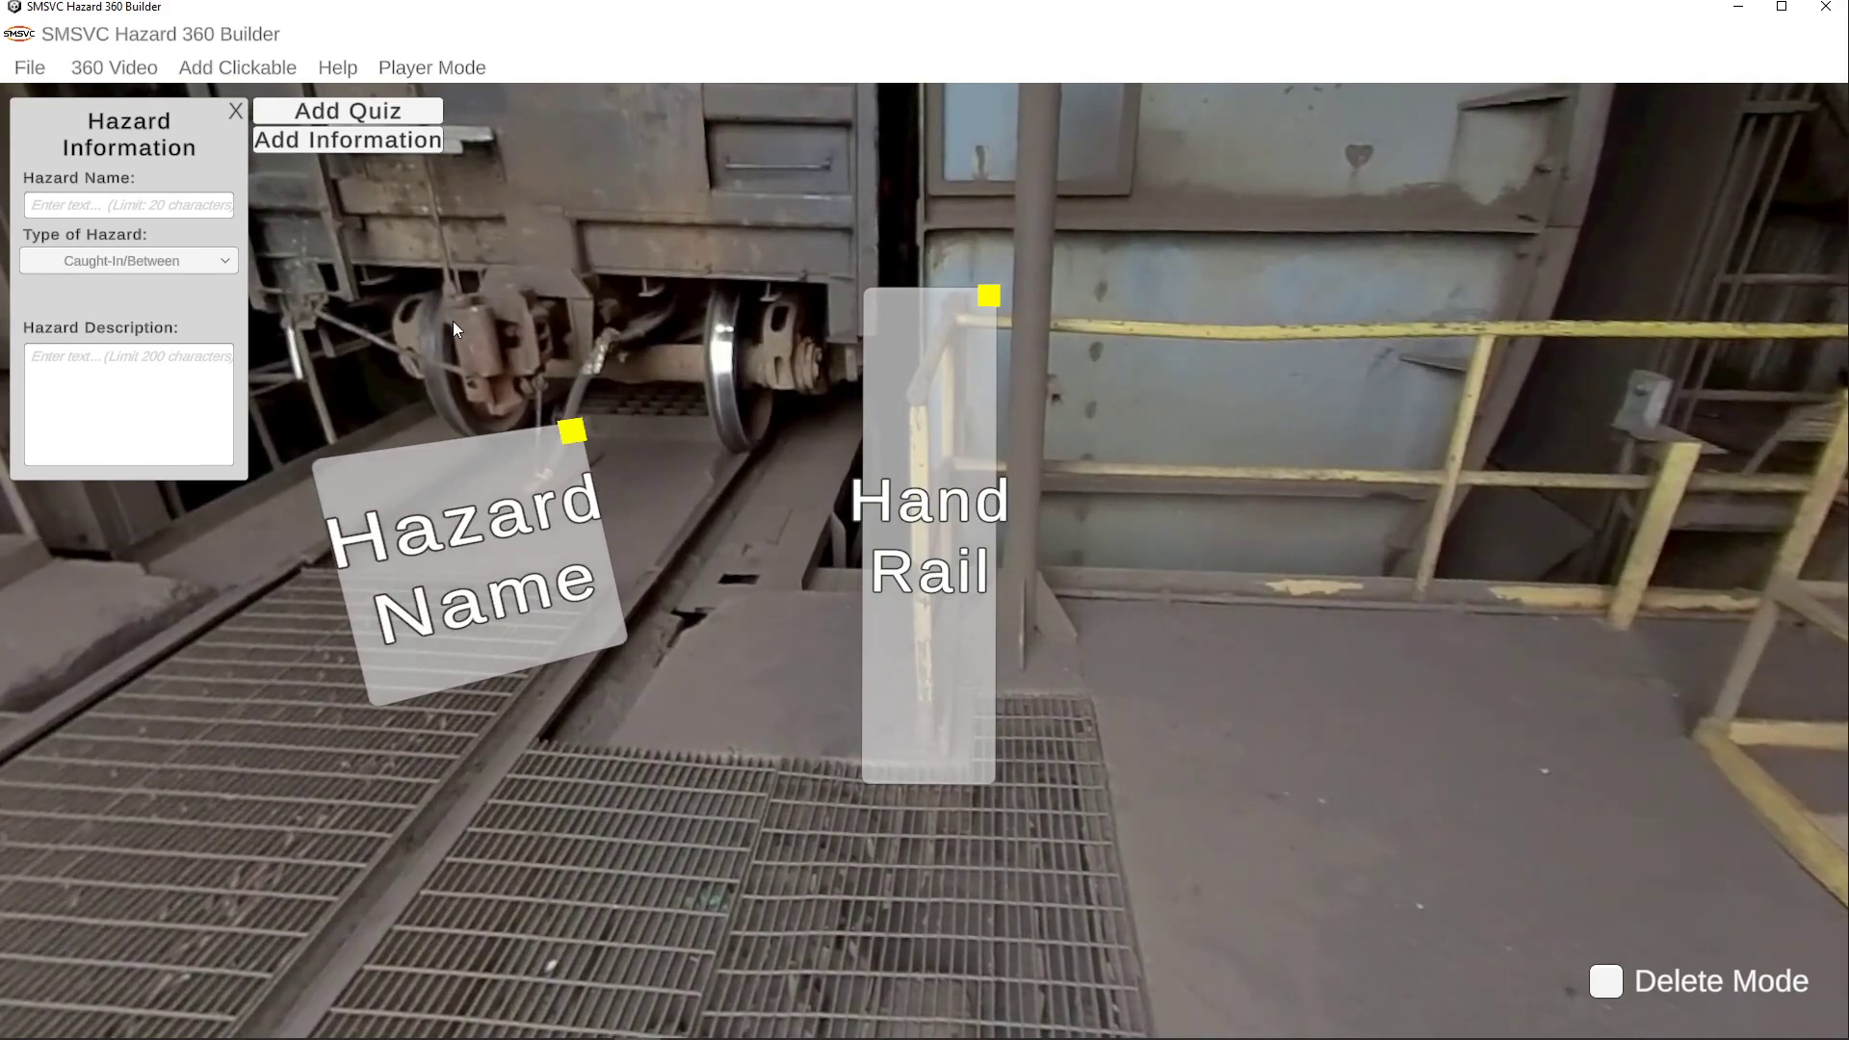
pyautogui.moveTo(453, 320); pyautogui.dragTo(698, 354)
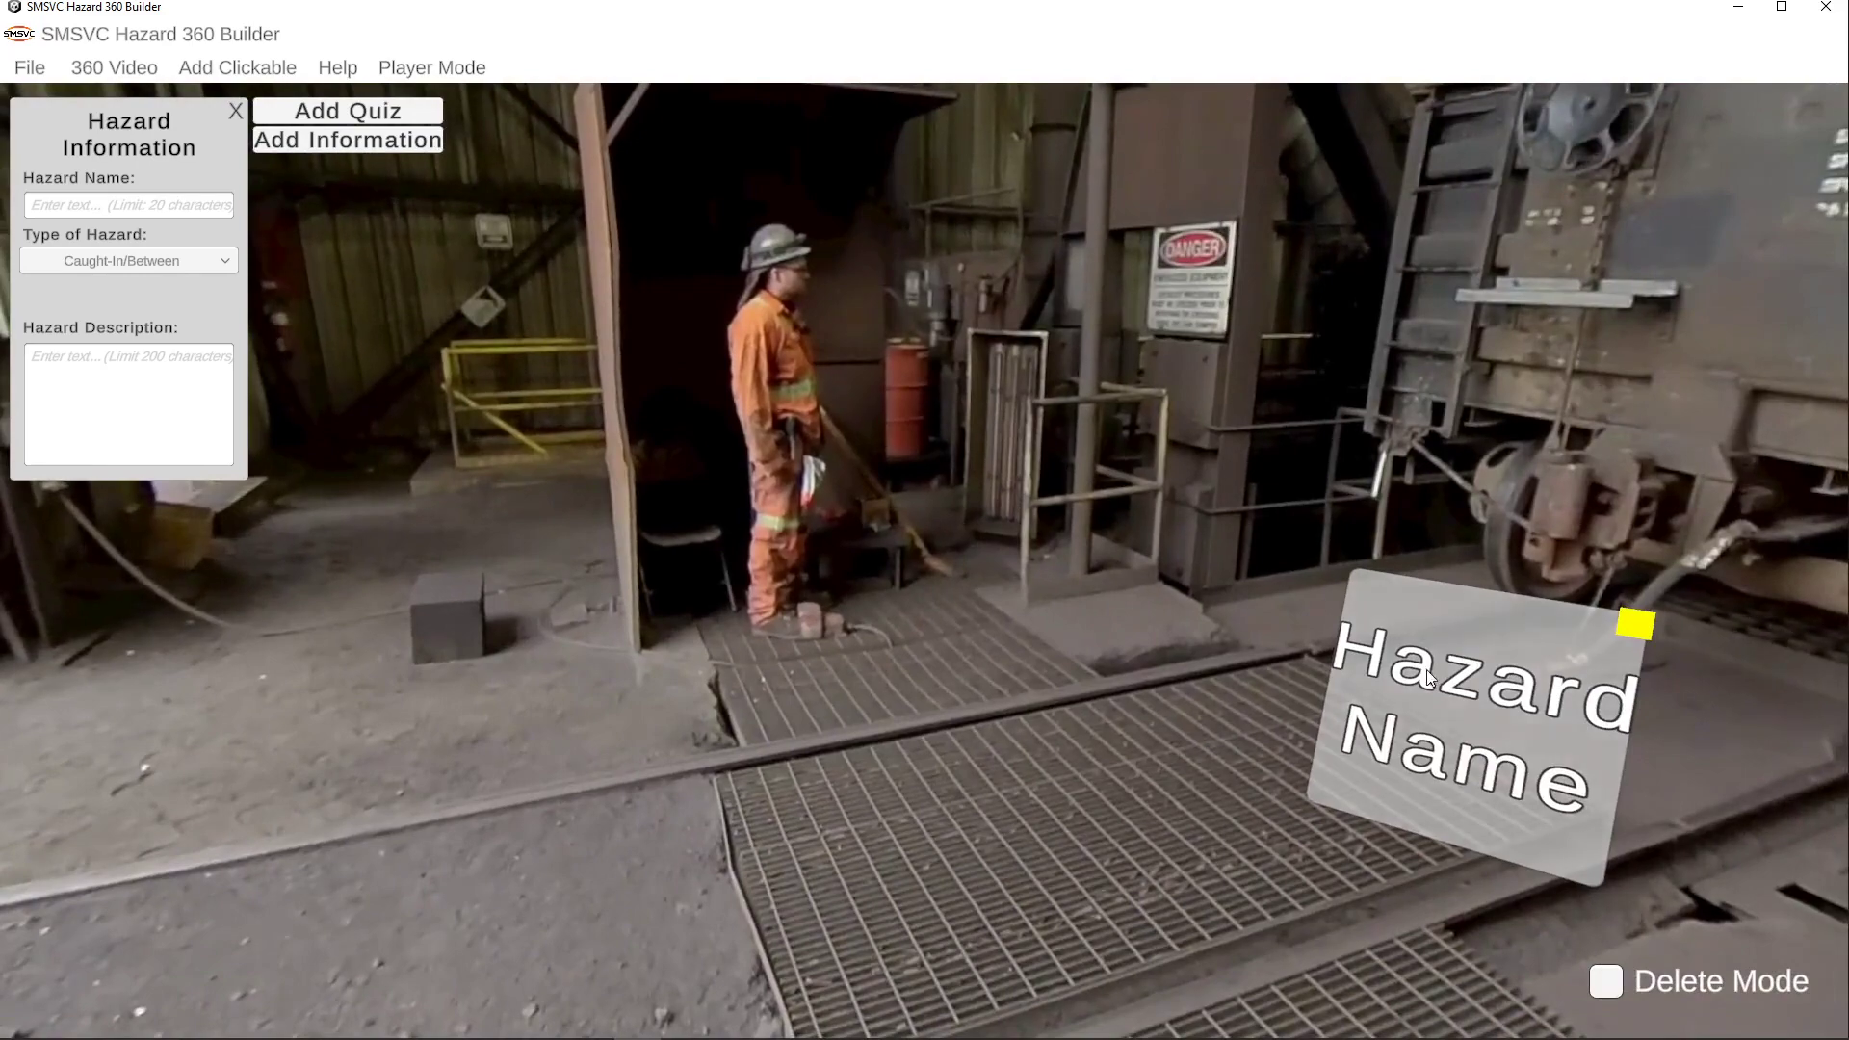
pyautogui.moveTo(1427, 671); pyautogui.dragTo(450, 612)
pyautogui.moveTo(493, 777); pyautogui.dragTo(587, 782)
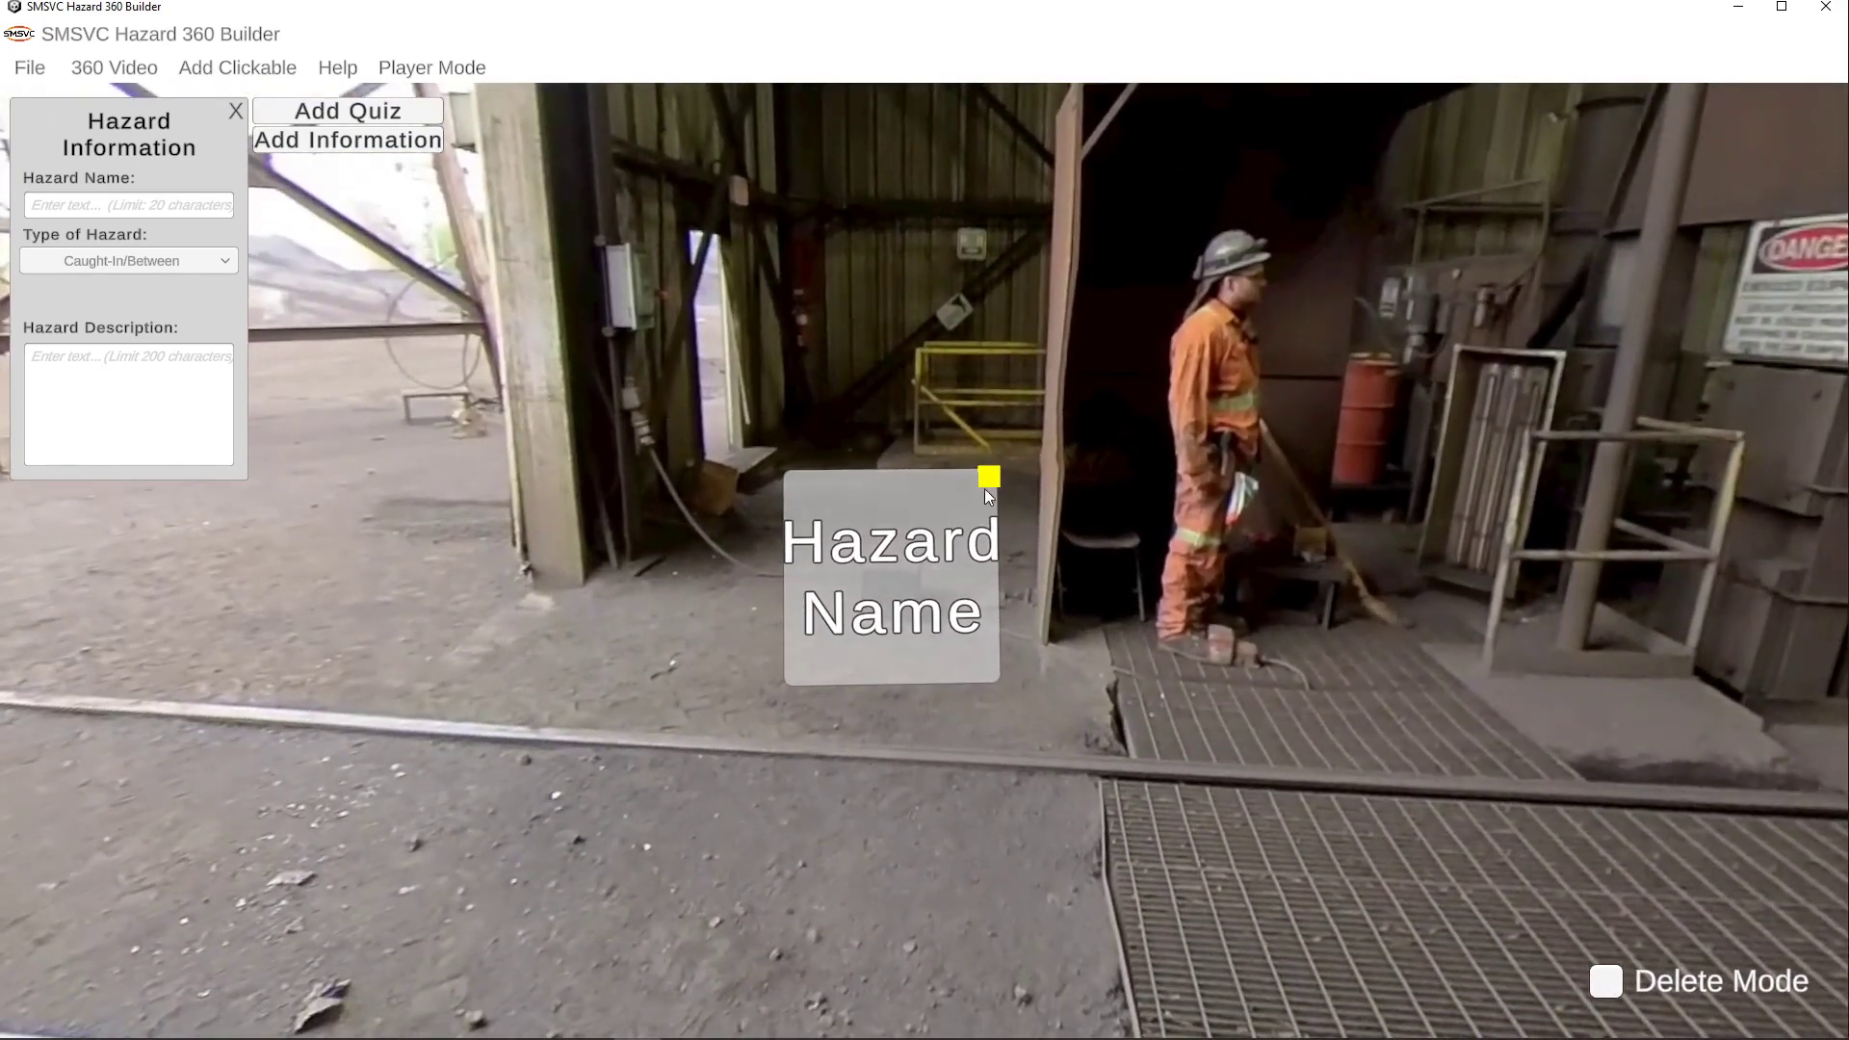
pyautogui.moveTo(984, 488); pyautogui.dragTo(959, 516)
# Step: Name the new hazard "box"
pyautogui.click(121, 206)
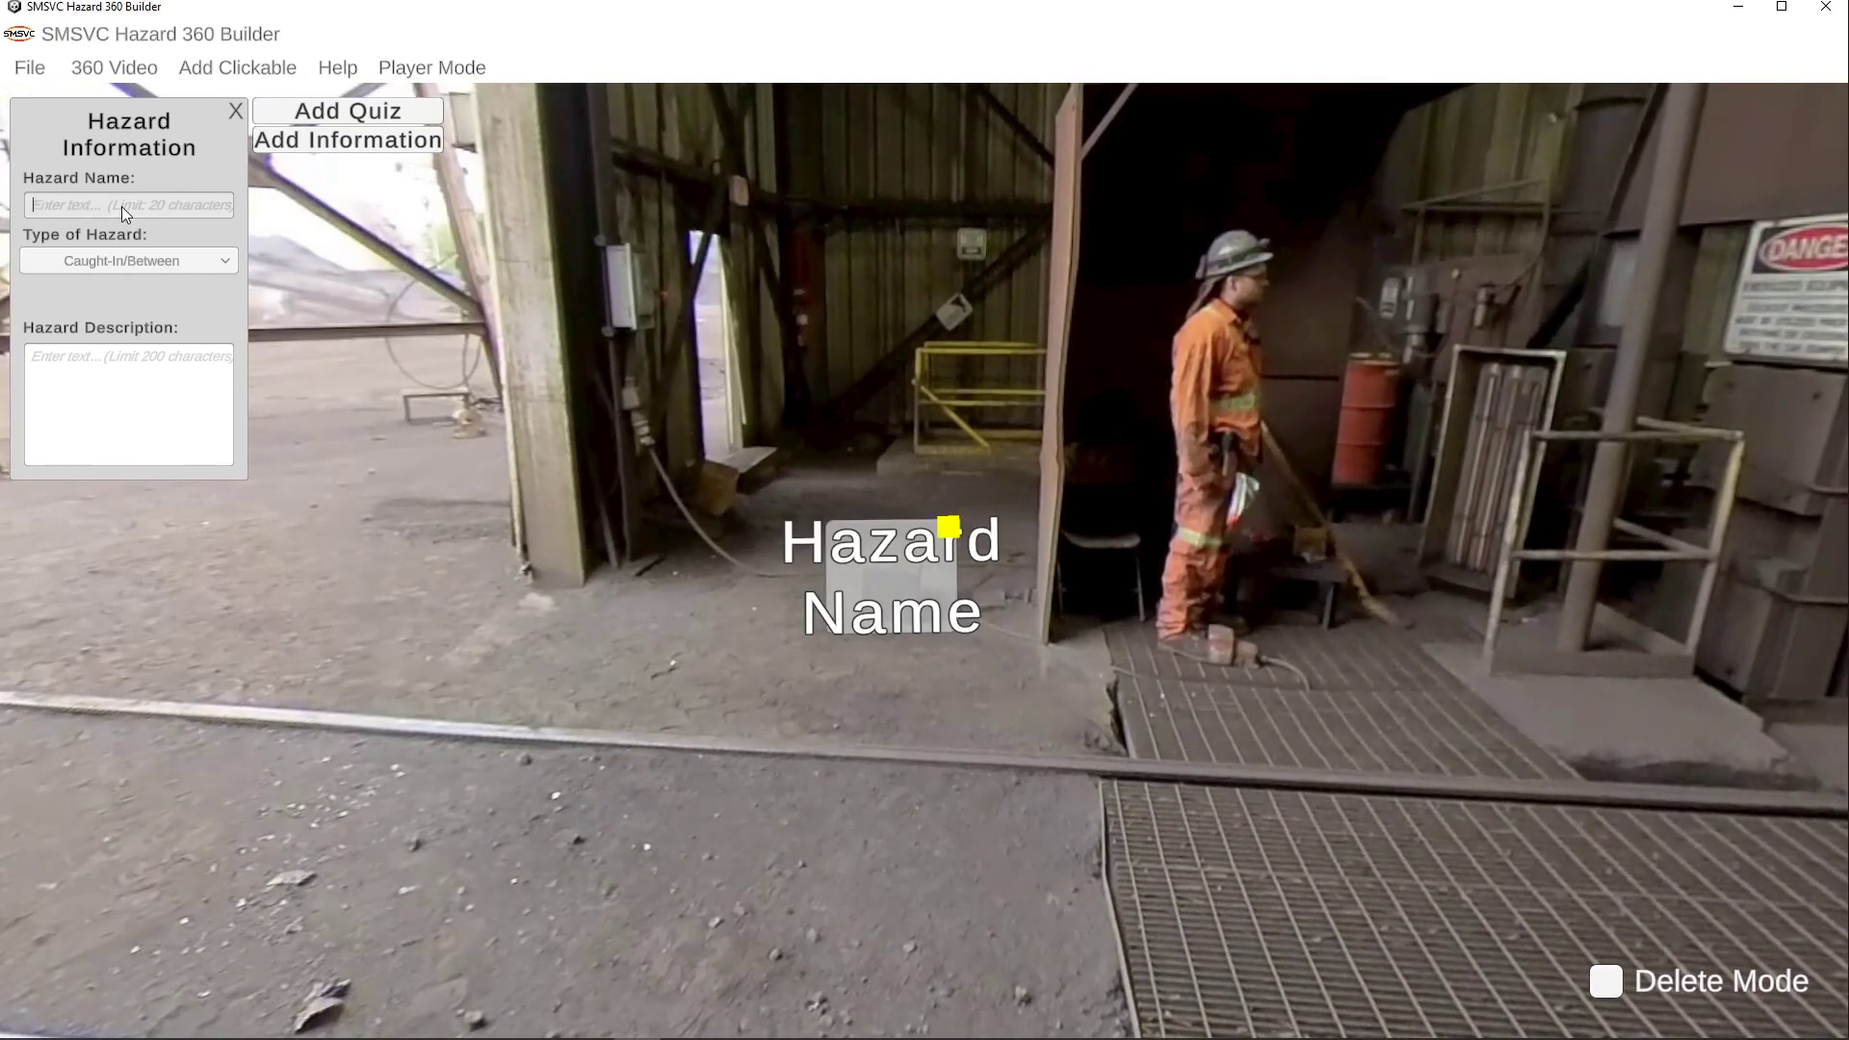
pyautogui.write('viz')
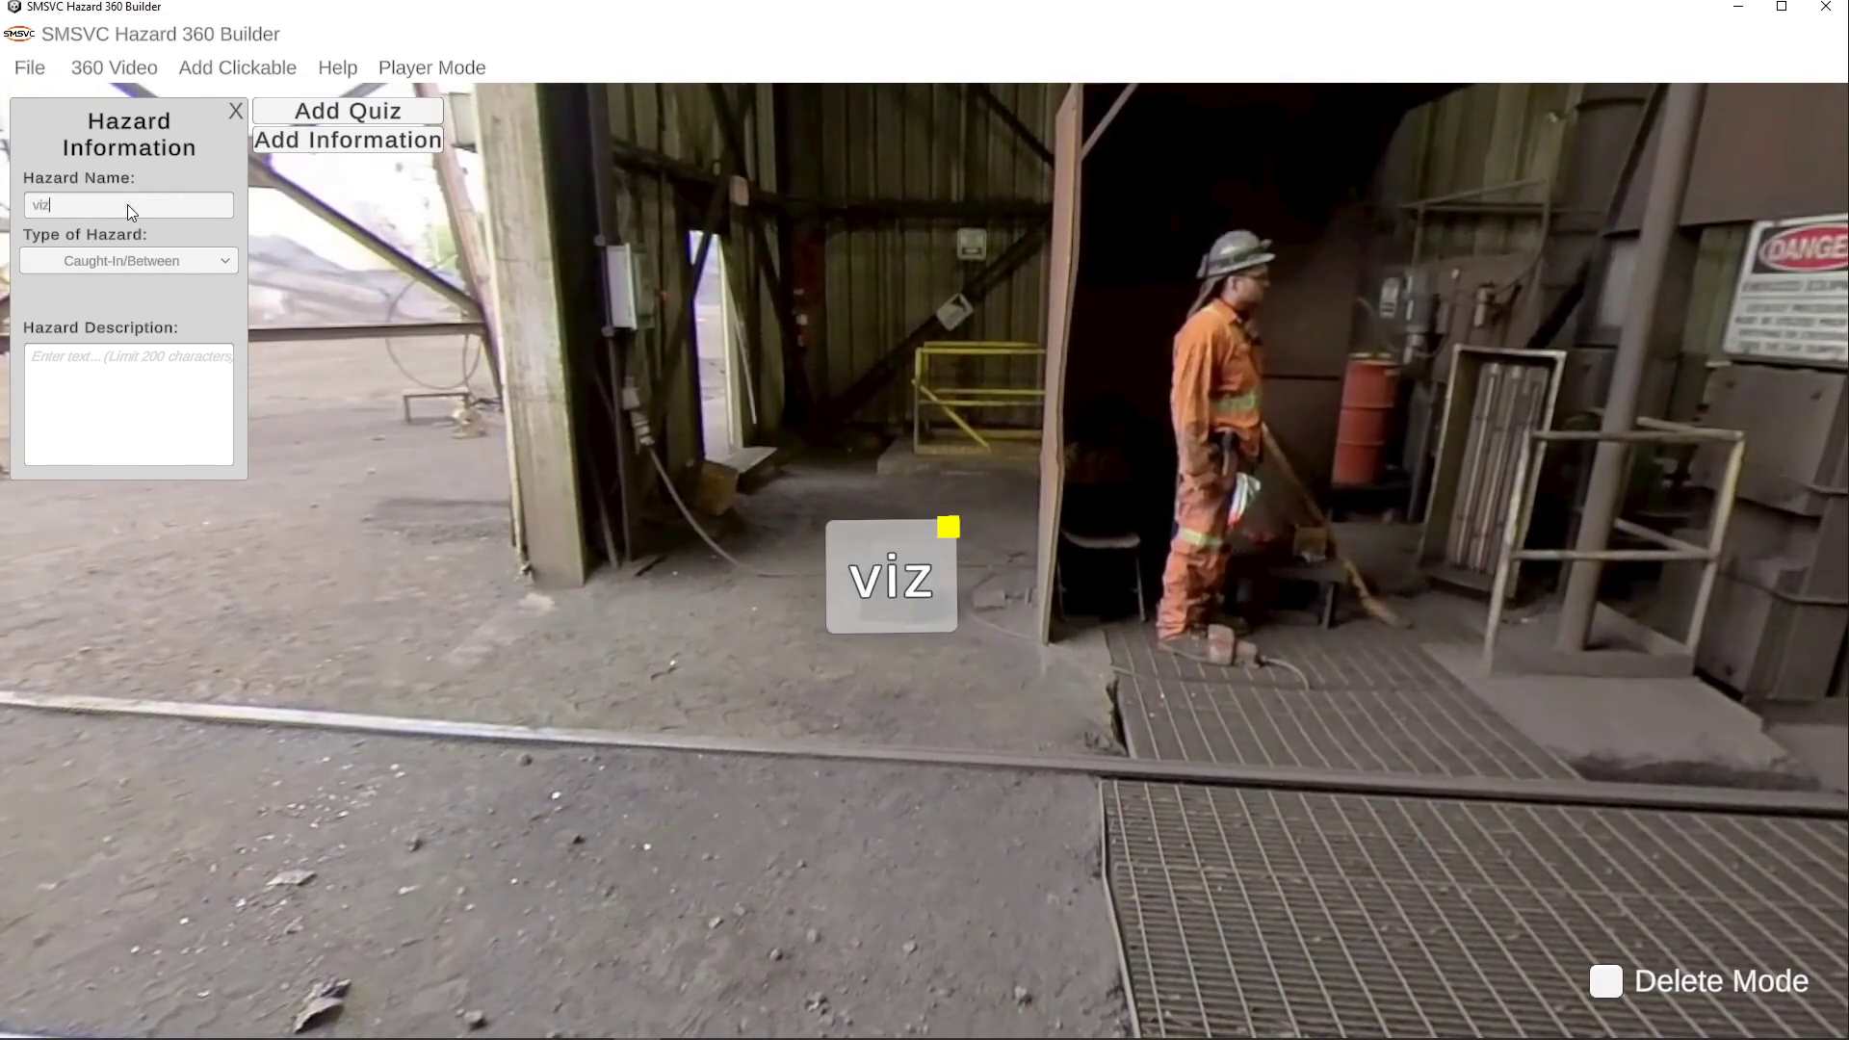
pyautogui.press('BackSpace')
pyautogui.press('BackSpace')
pyautogui.press('BackSpace')
pyautogui.write('bo')
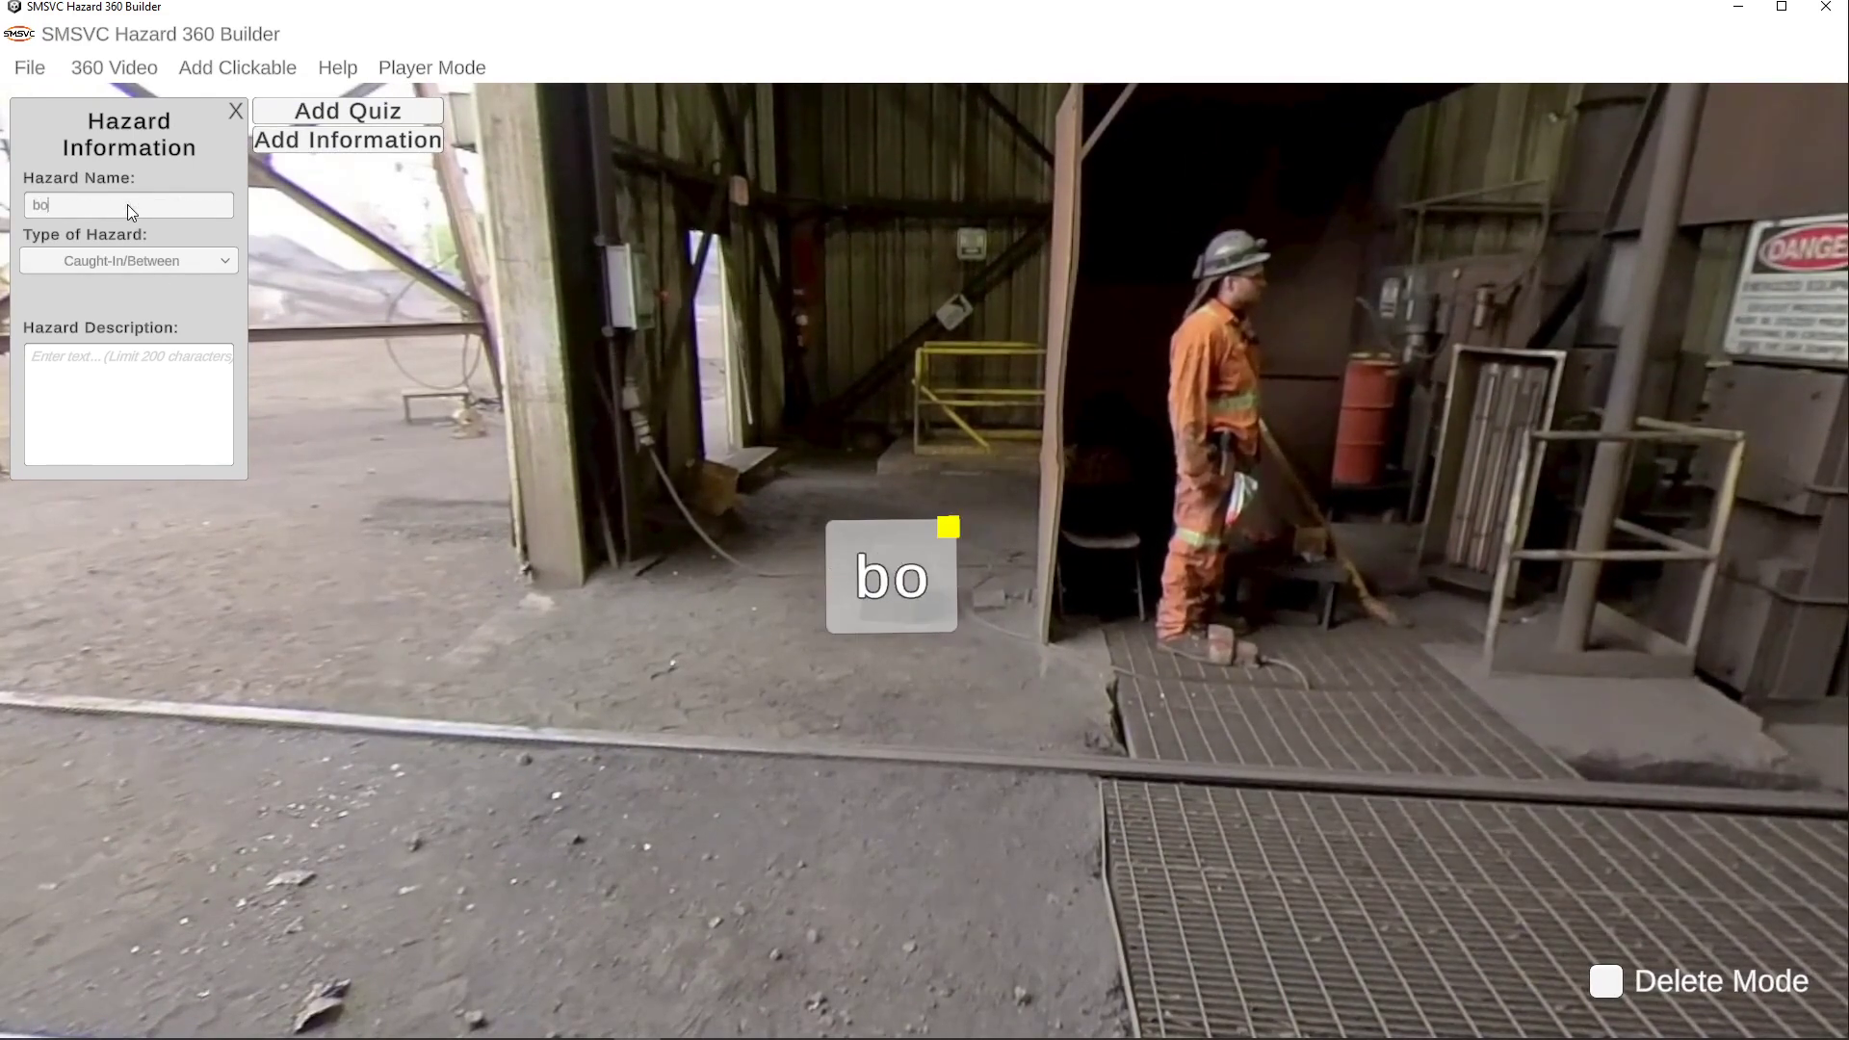
pyautogui.write('x')
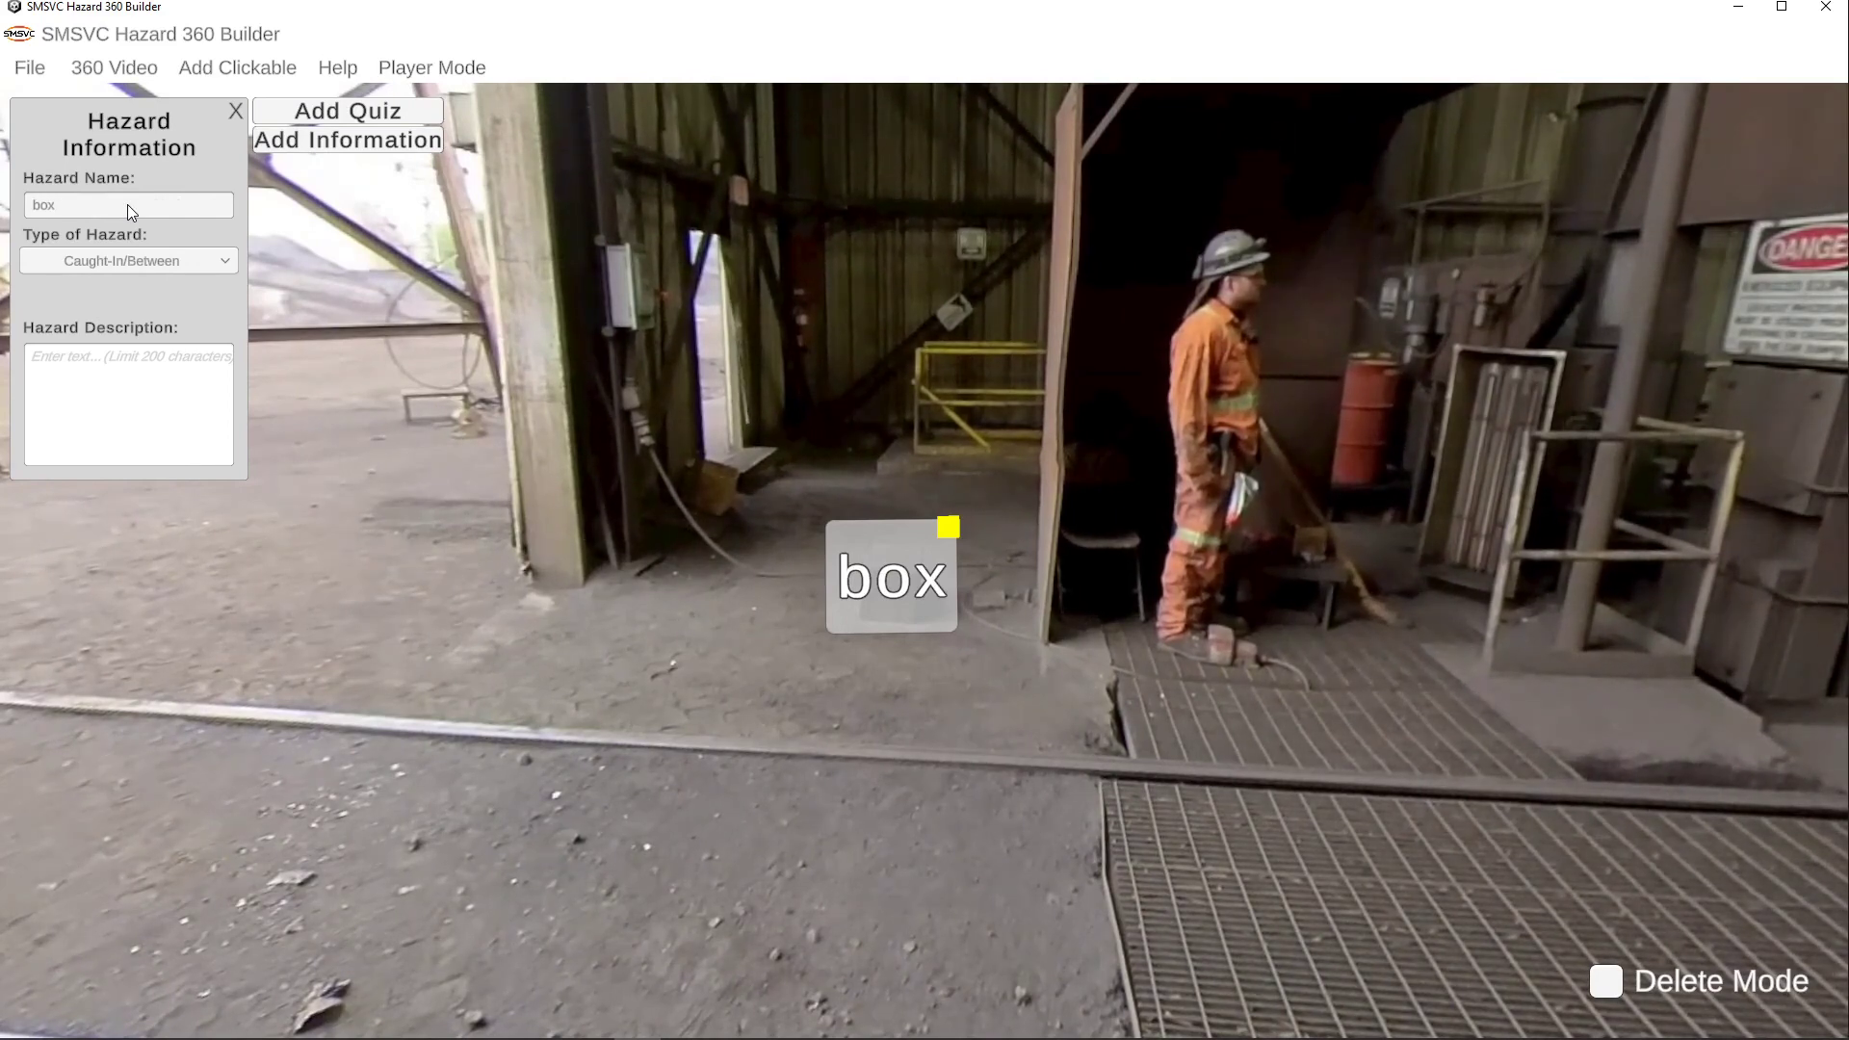
# Step: Set the box hazard's type to Dropped/Falling Objects and enter "test" as its description
pyautogui.click(163, 254)
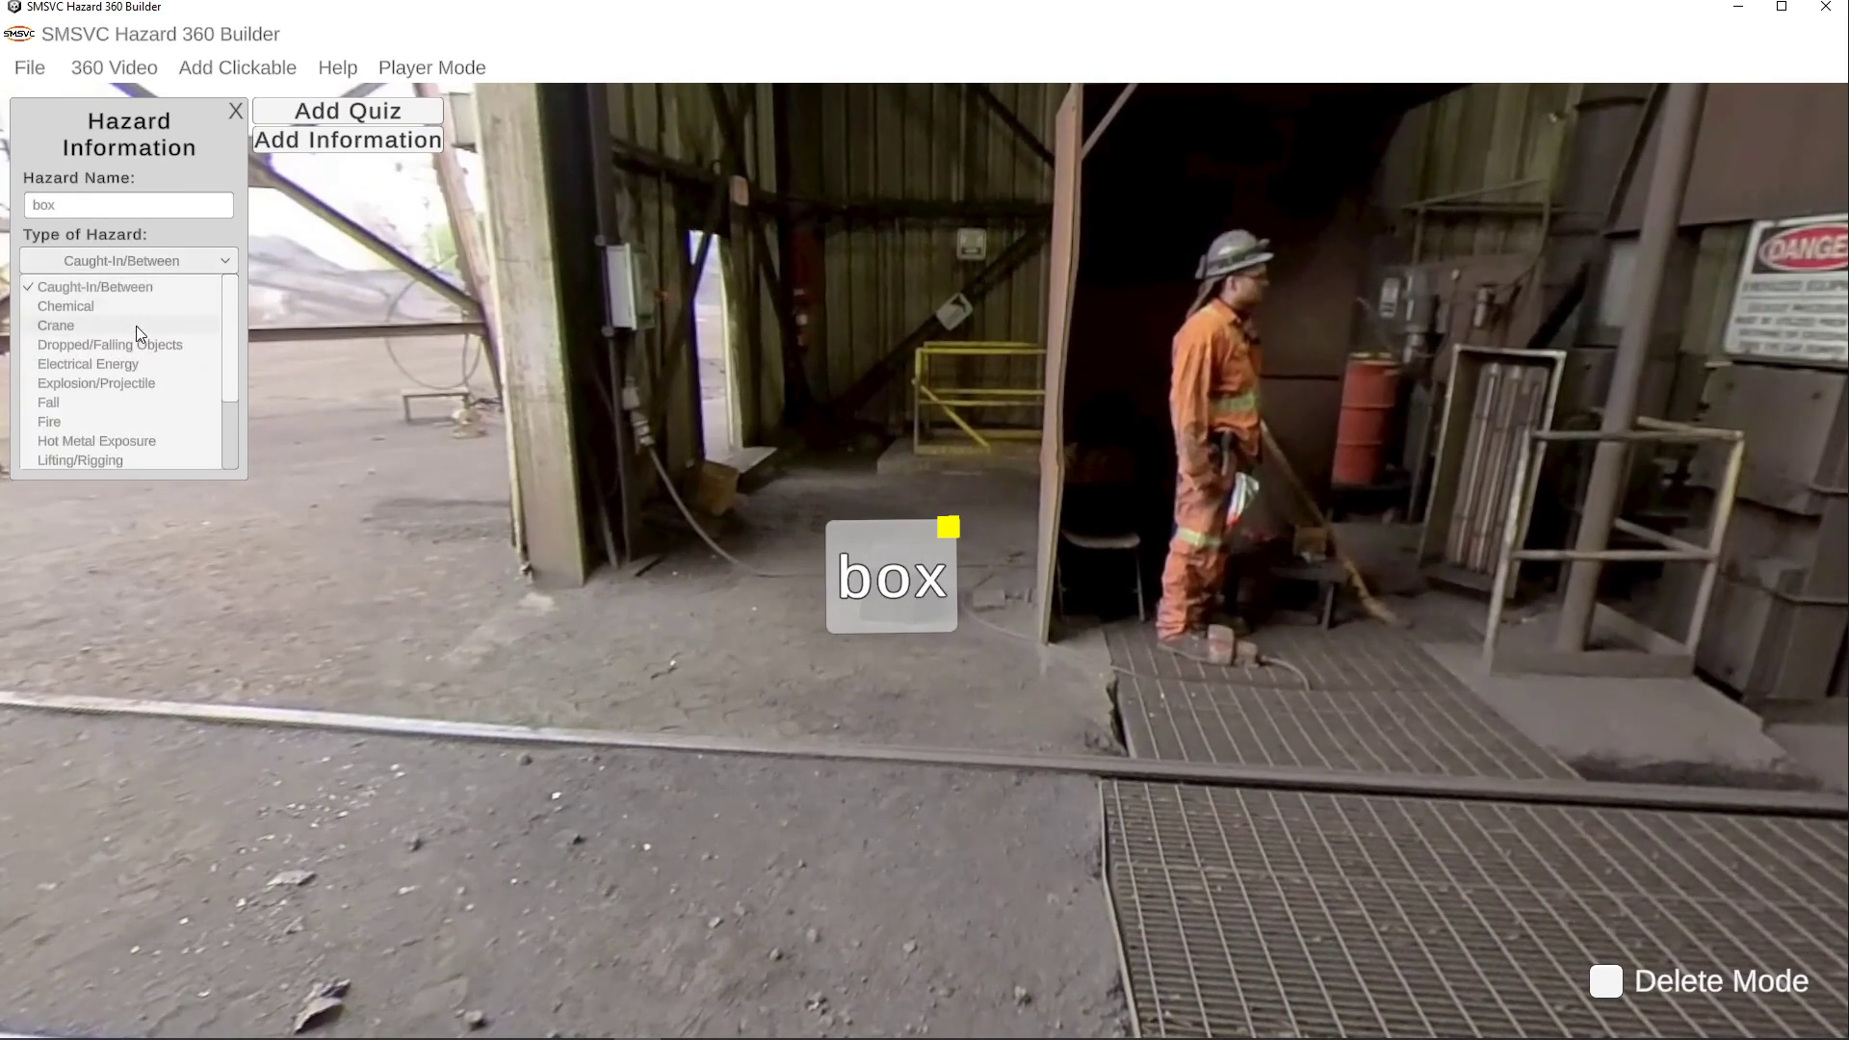
pyautogui.click(136, 326)
pyautogui.click(141, 258)
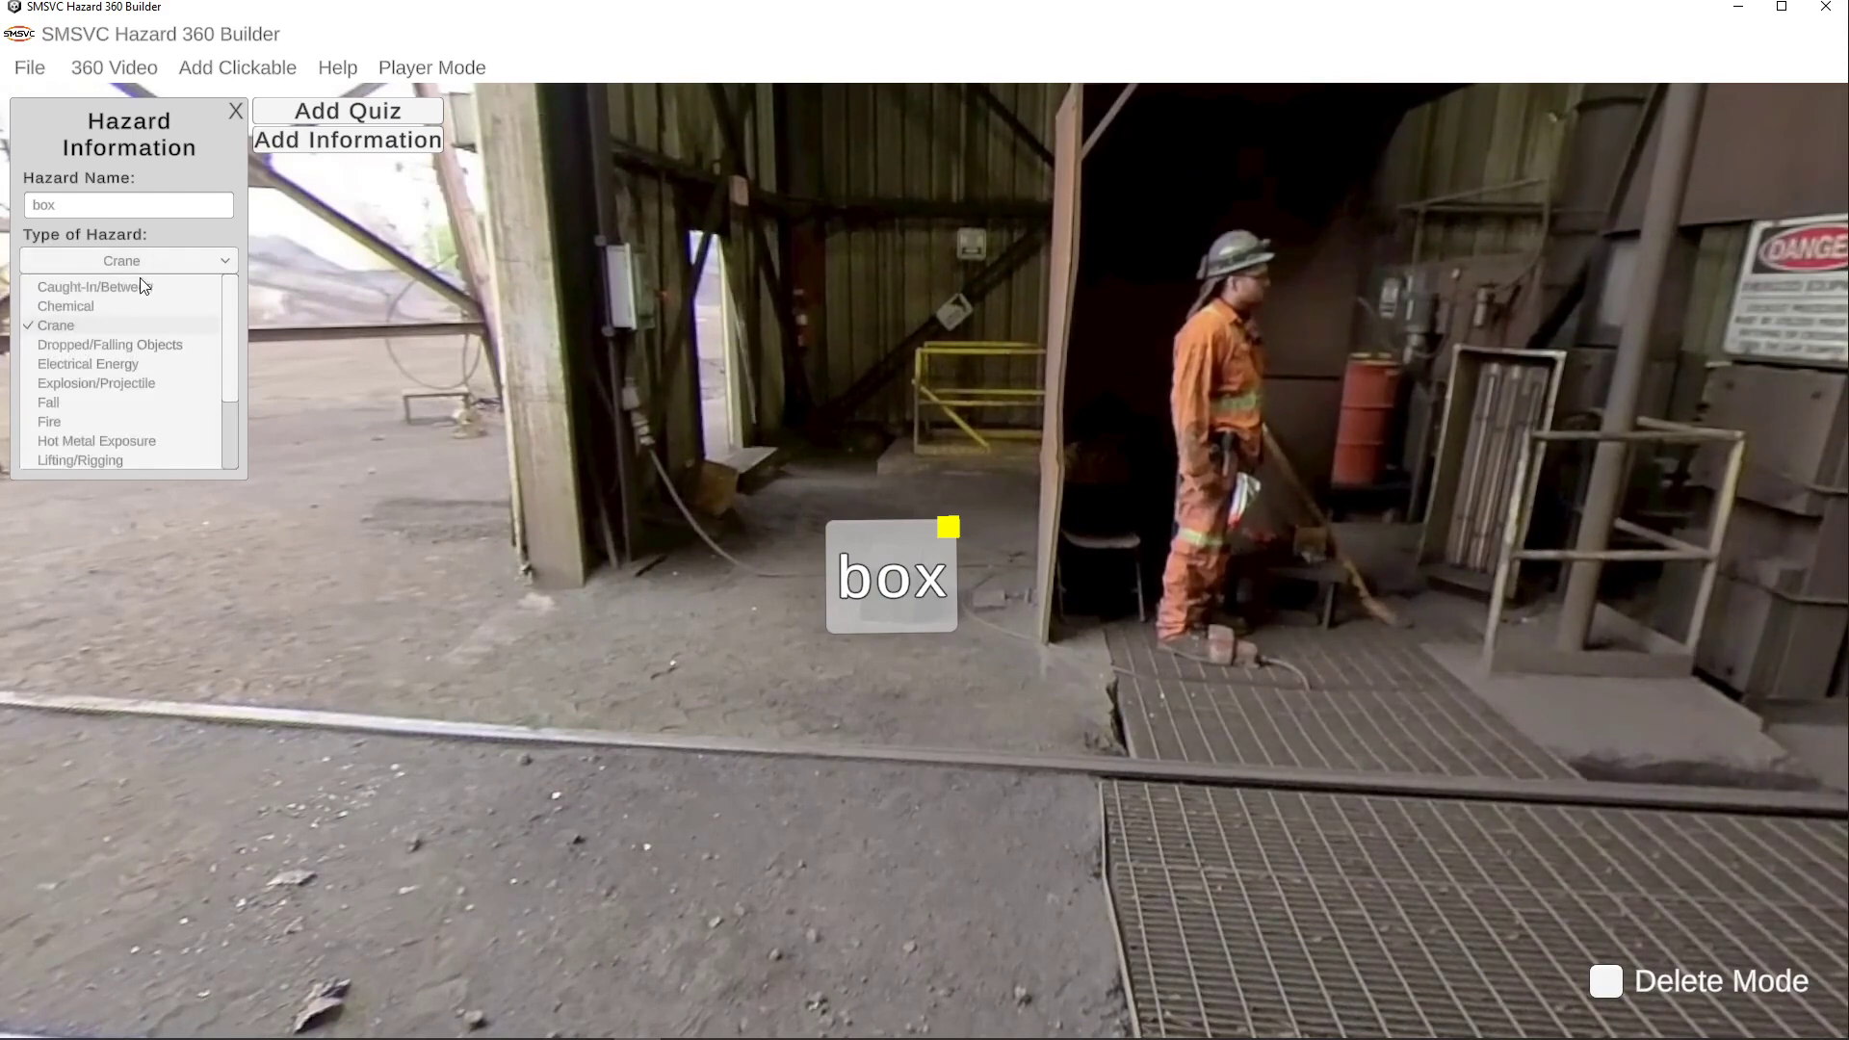
pyautogui.click(145, 344)
pyautogui.click(127, 378)
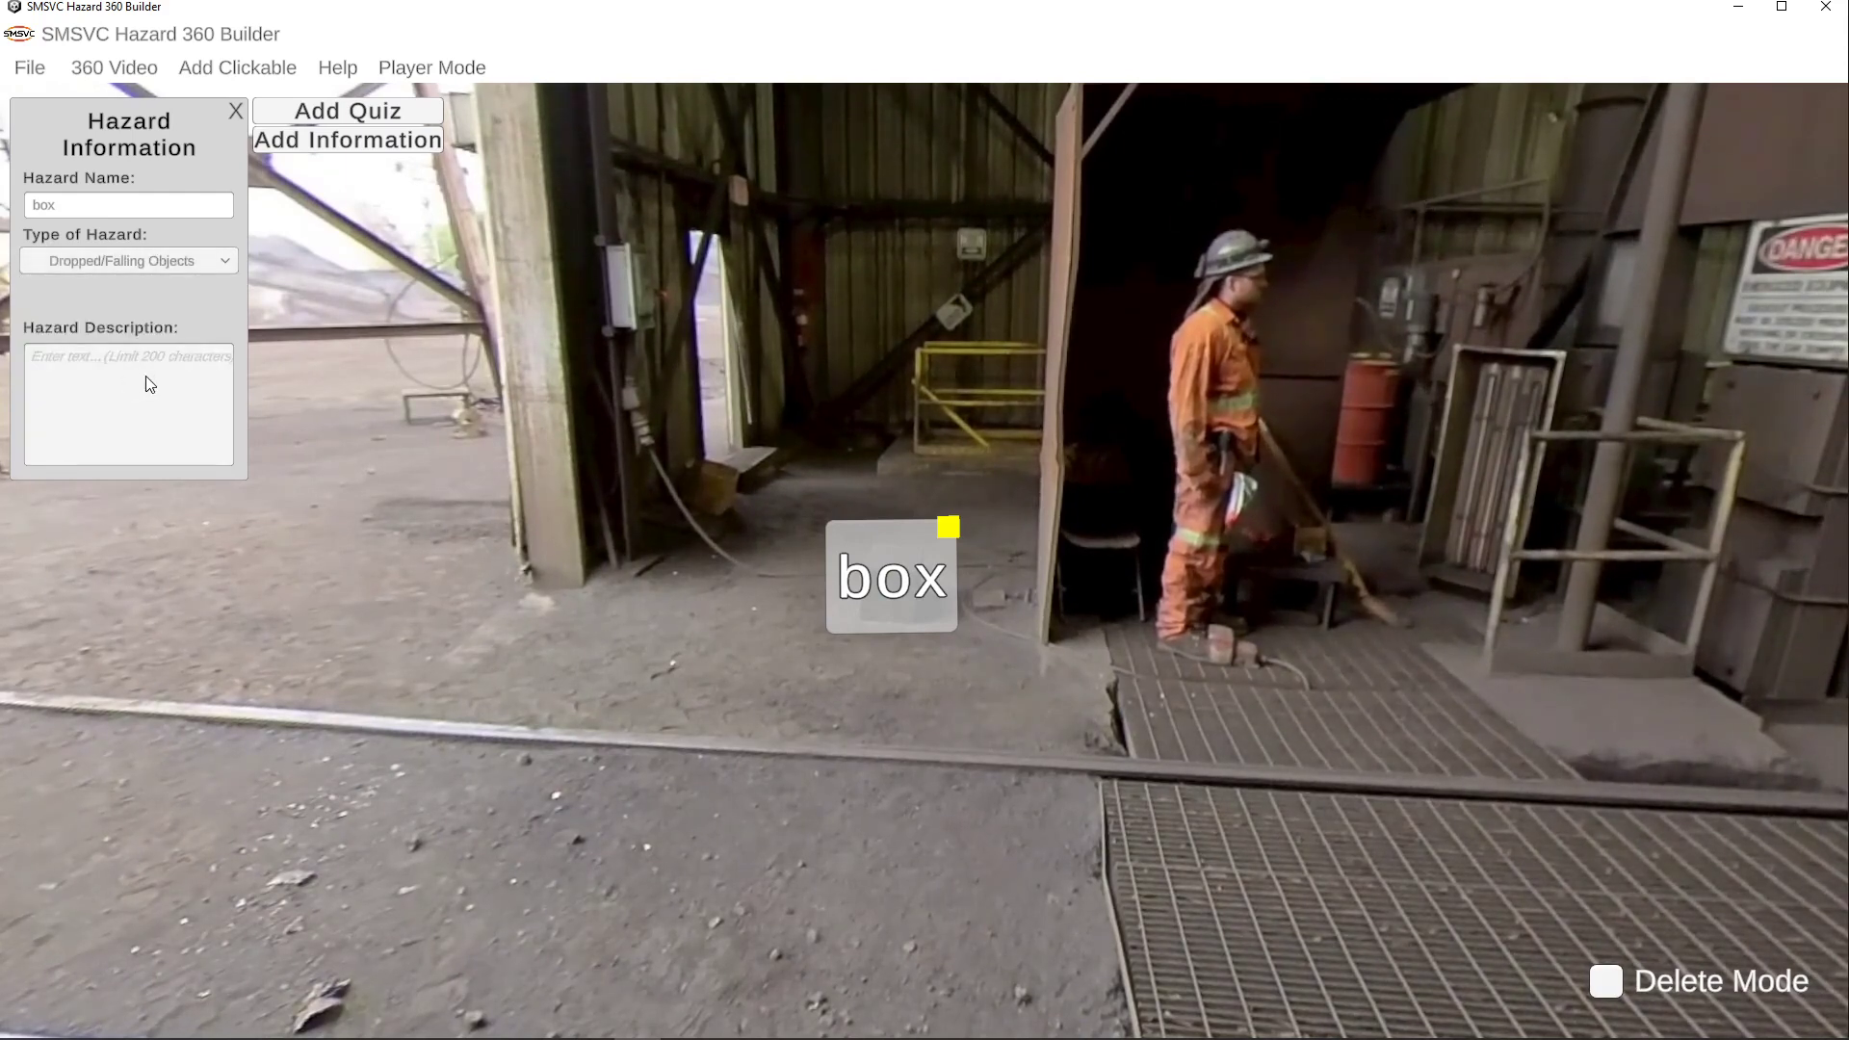
pyautogui.write('test')
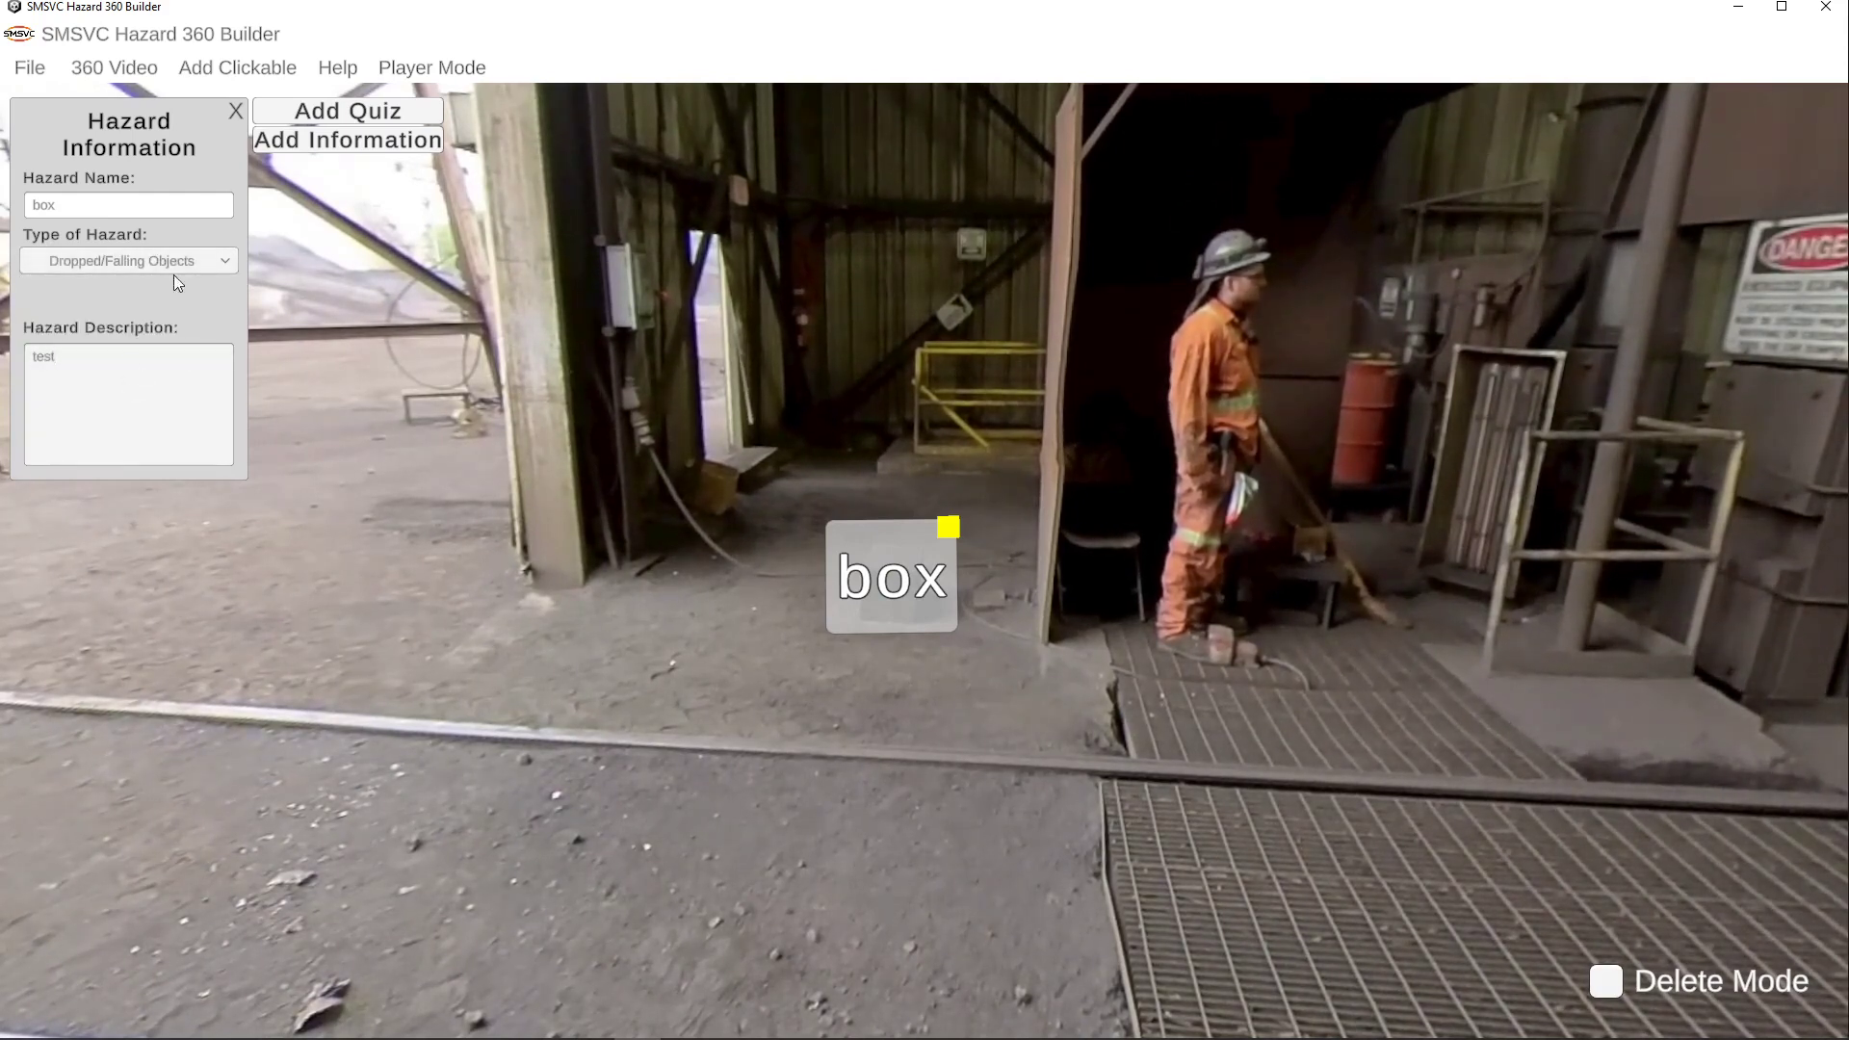
# Step: Add a quiz to the box hazard with the text "test", correct answer "a" and incorrect answers "b" and "c"
pyautogui.click(355, 108)
pyautogui.click(323, 204)
pyautogui.write('test')
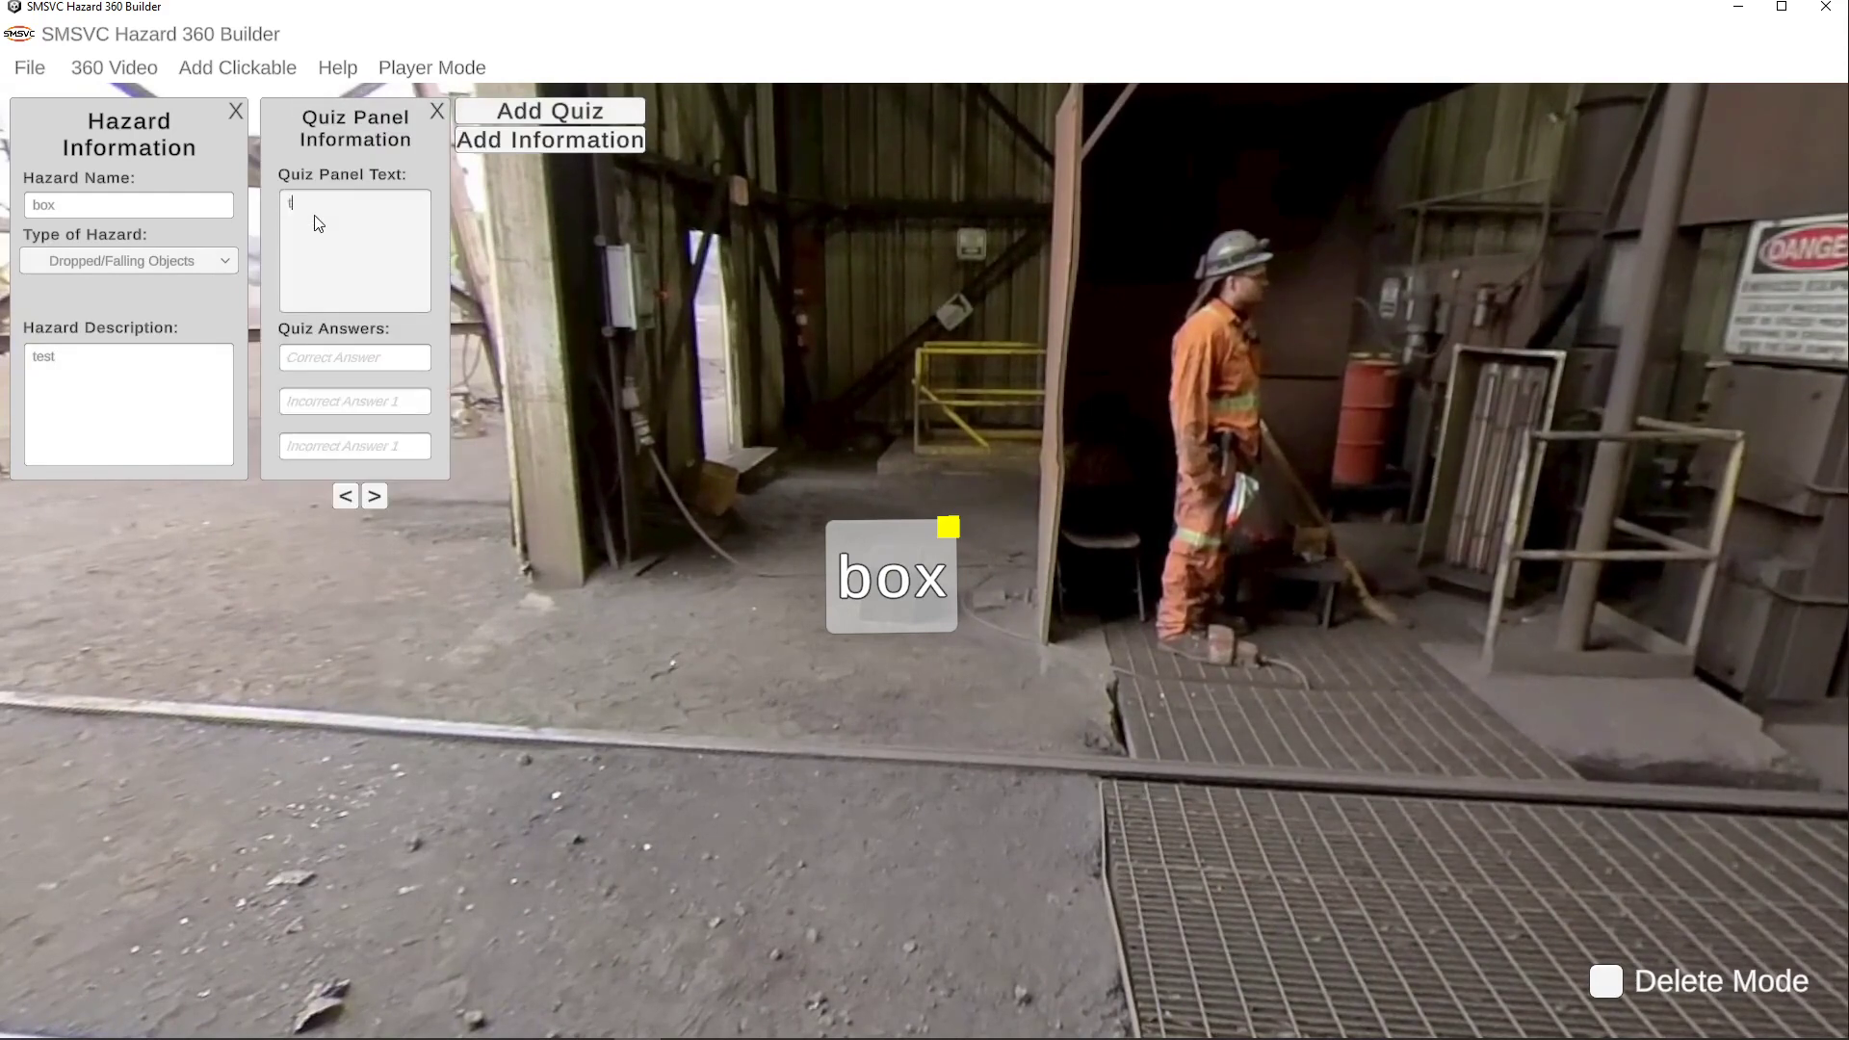
pyautogui.click(332, 360)
pyautogui.write('a')
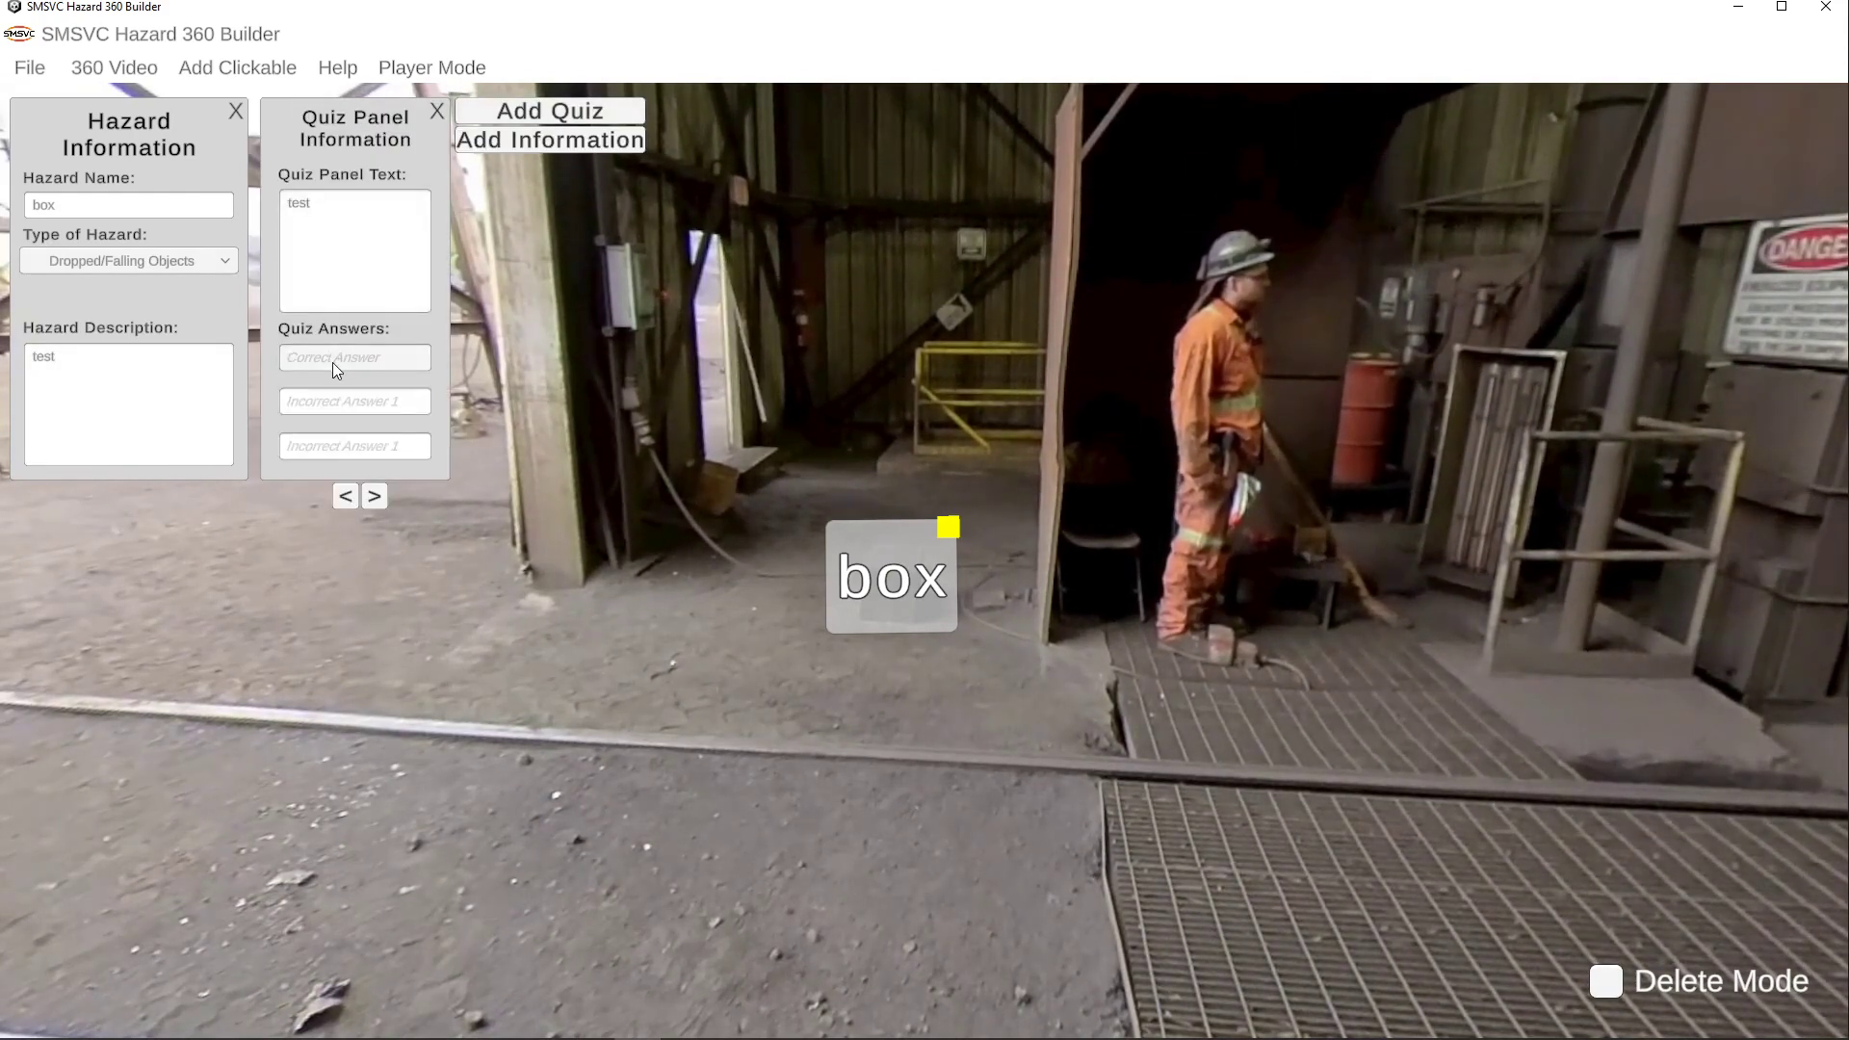
pyautogui.click(338, 398)
pyautogui.write('b')
pyautogui.click(328, 445)
pyautogui.write('c')
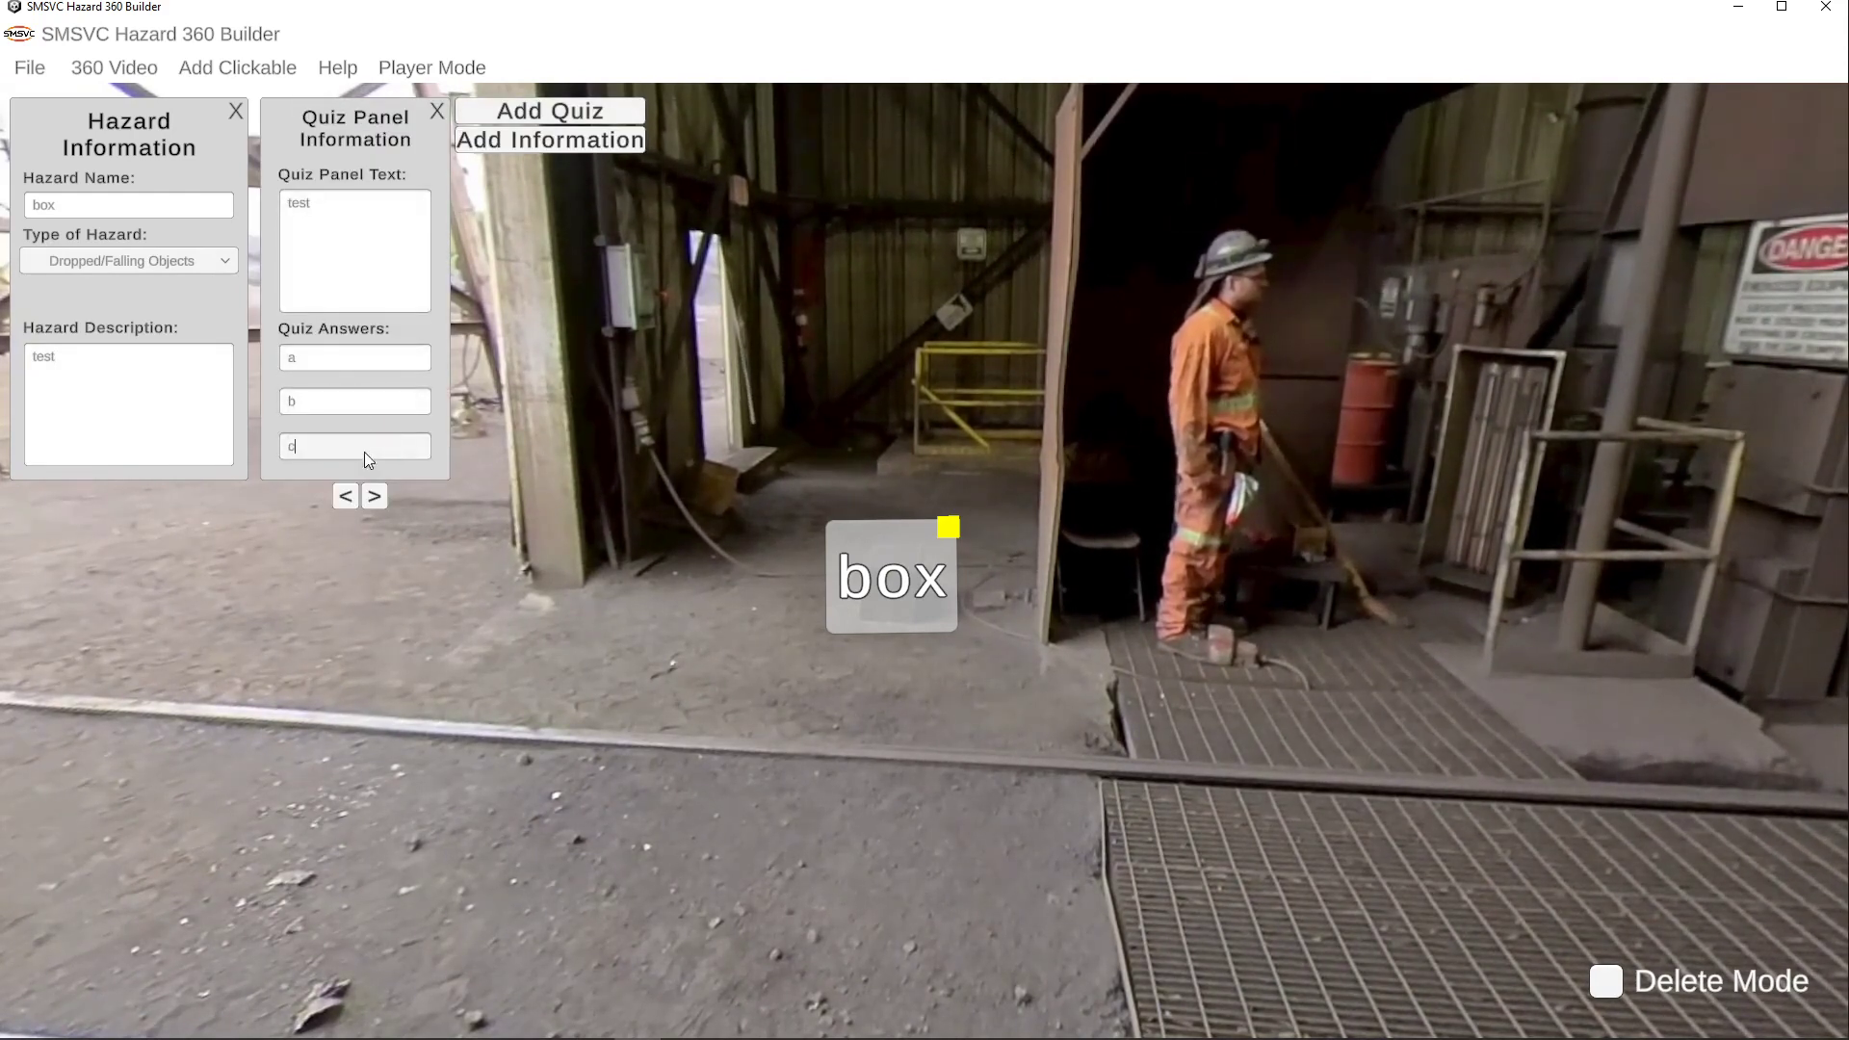
# Step: Add an information panel reading "you did it!" after the box hazard's quiz
pyautogui.click(525, 141)
pyautogui.click(552, 242)
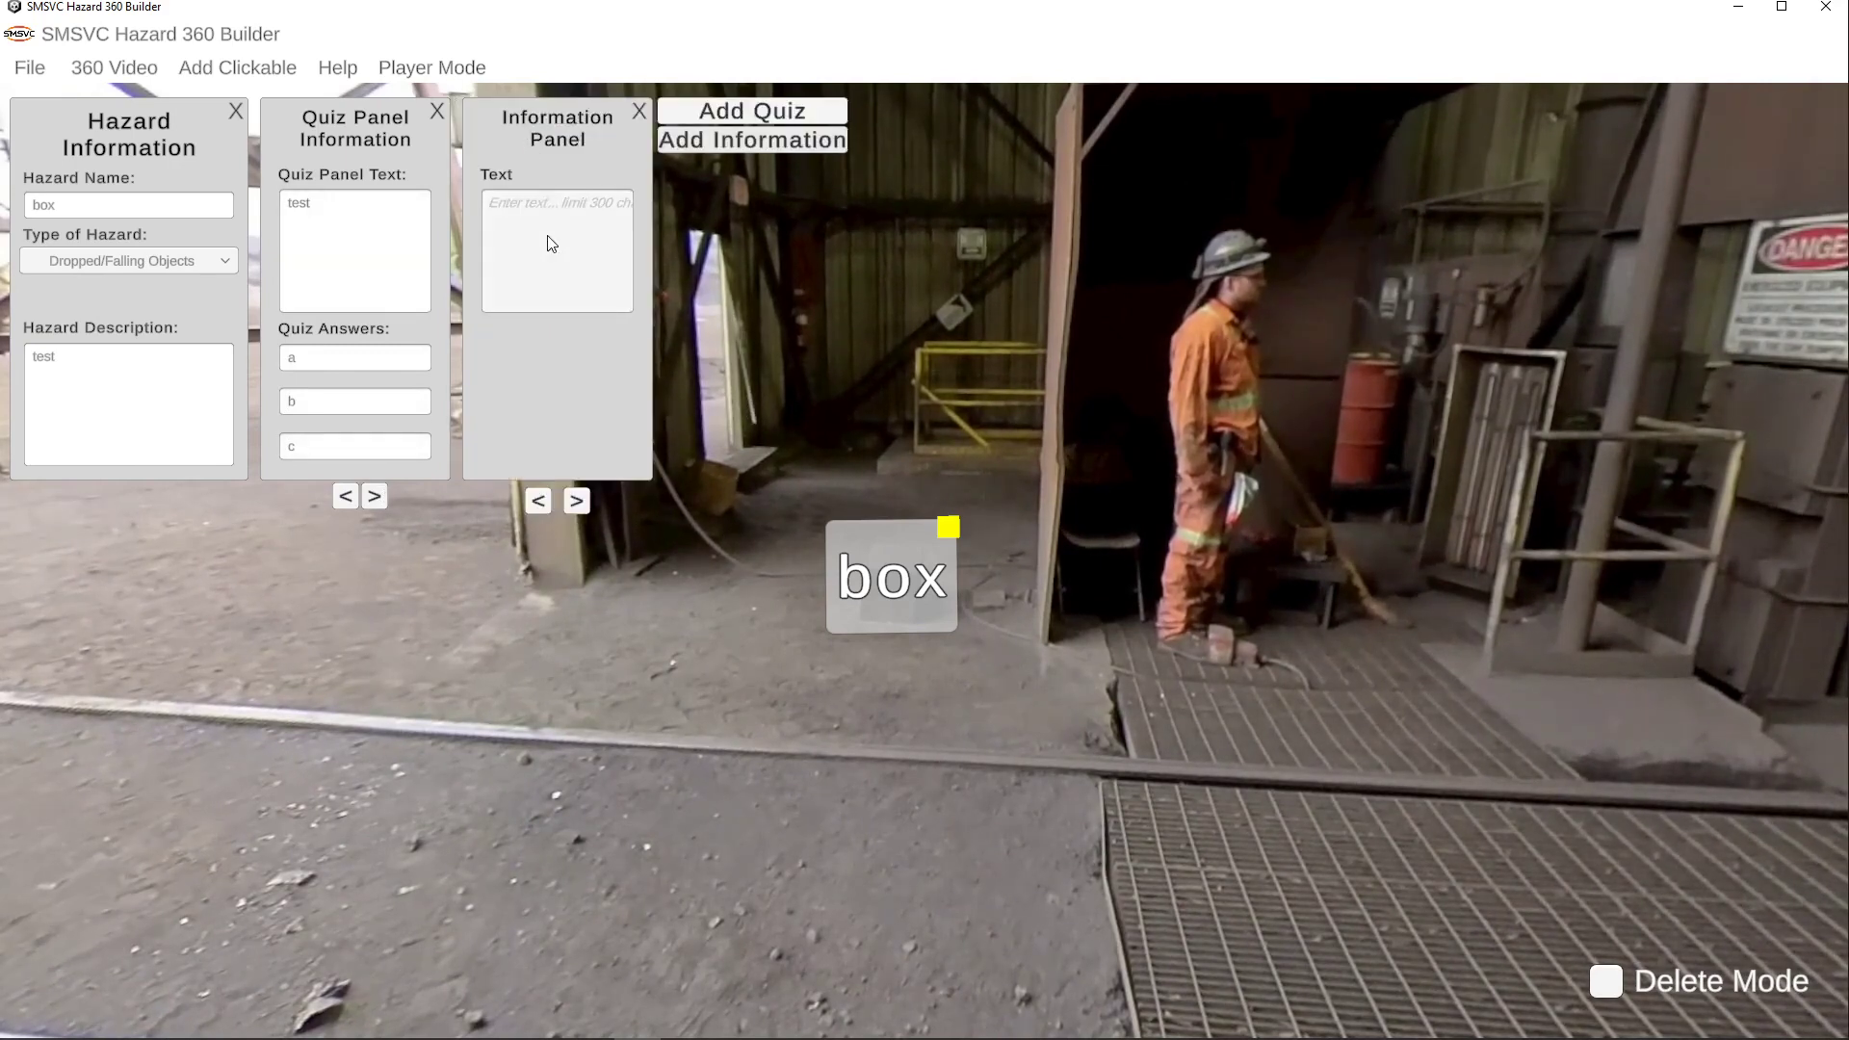
pyautogui.write('you did it!')
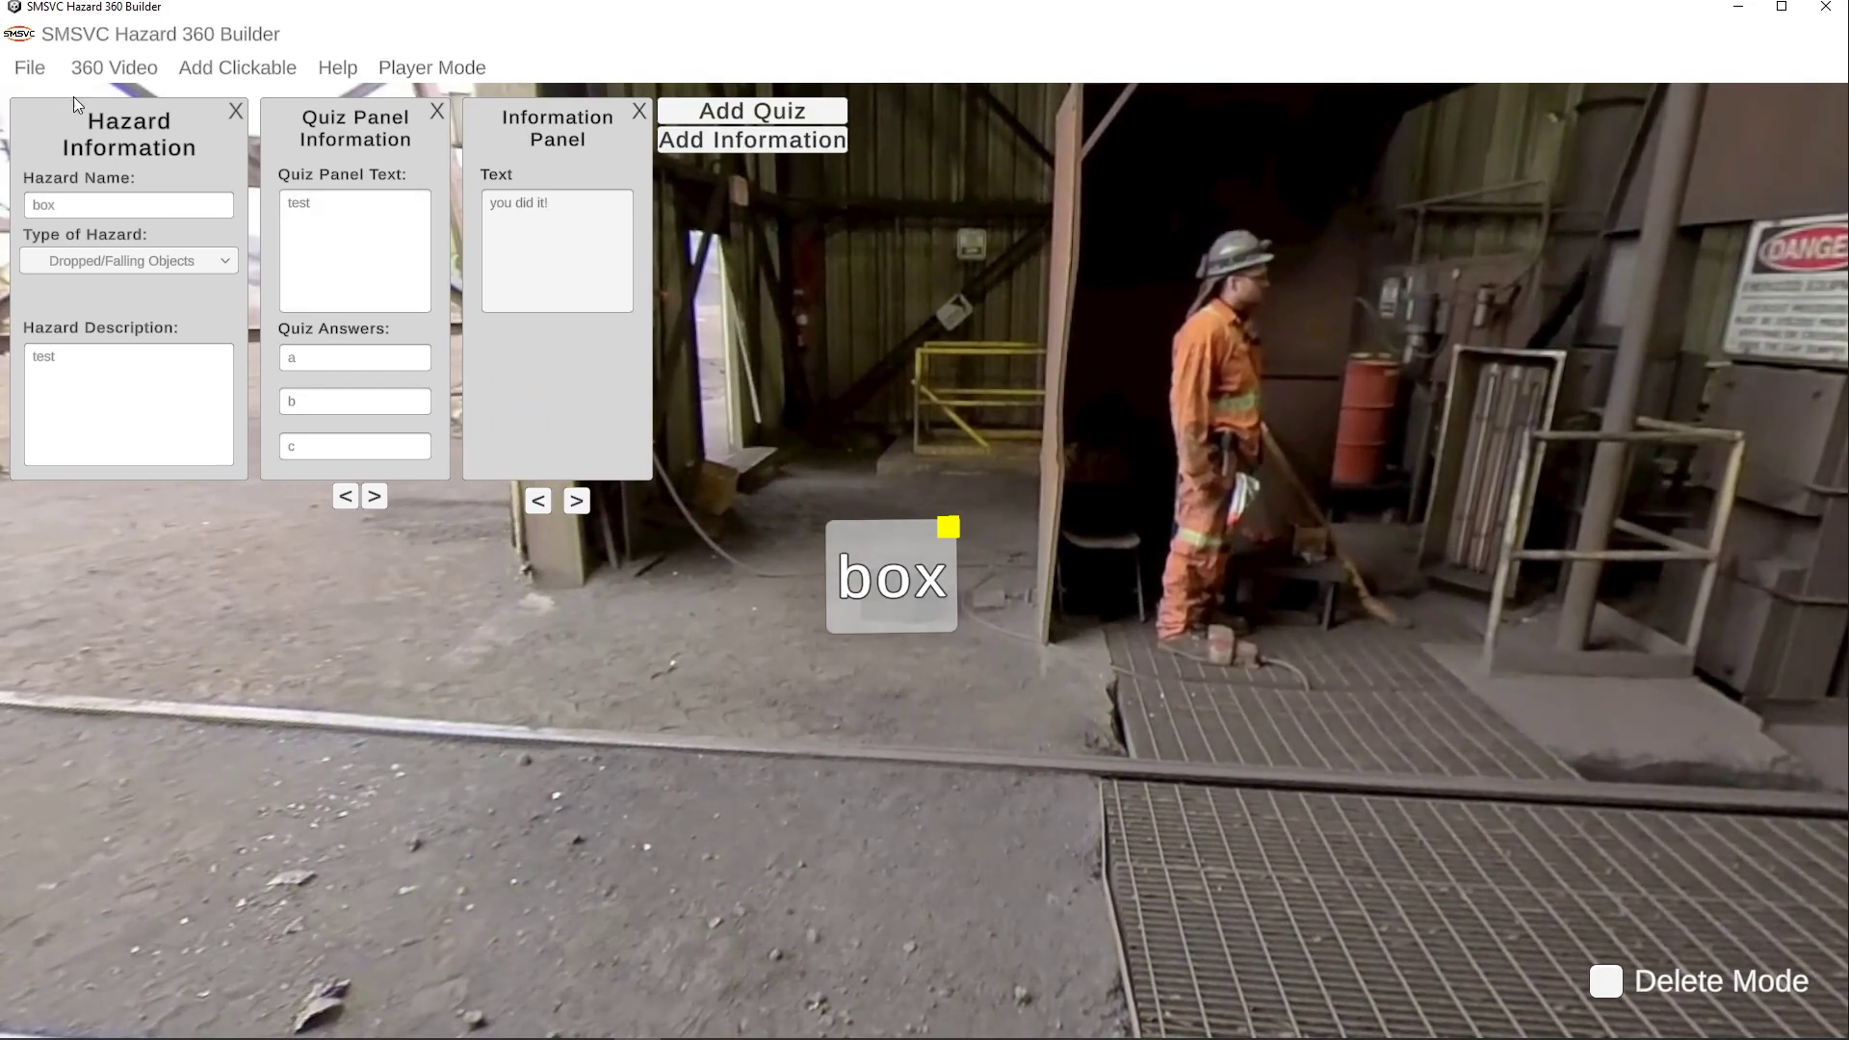
# Step: Set the video's initial view to face the yellow-railed pit beside the hand rail
pyautogui.moveTo(668, 580); pyautogui.dragTo(501, 589)
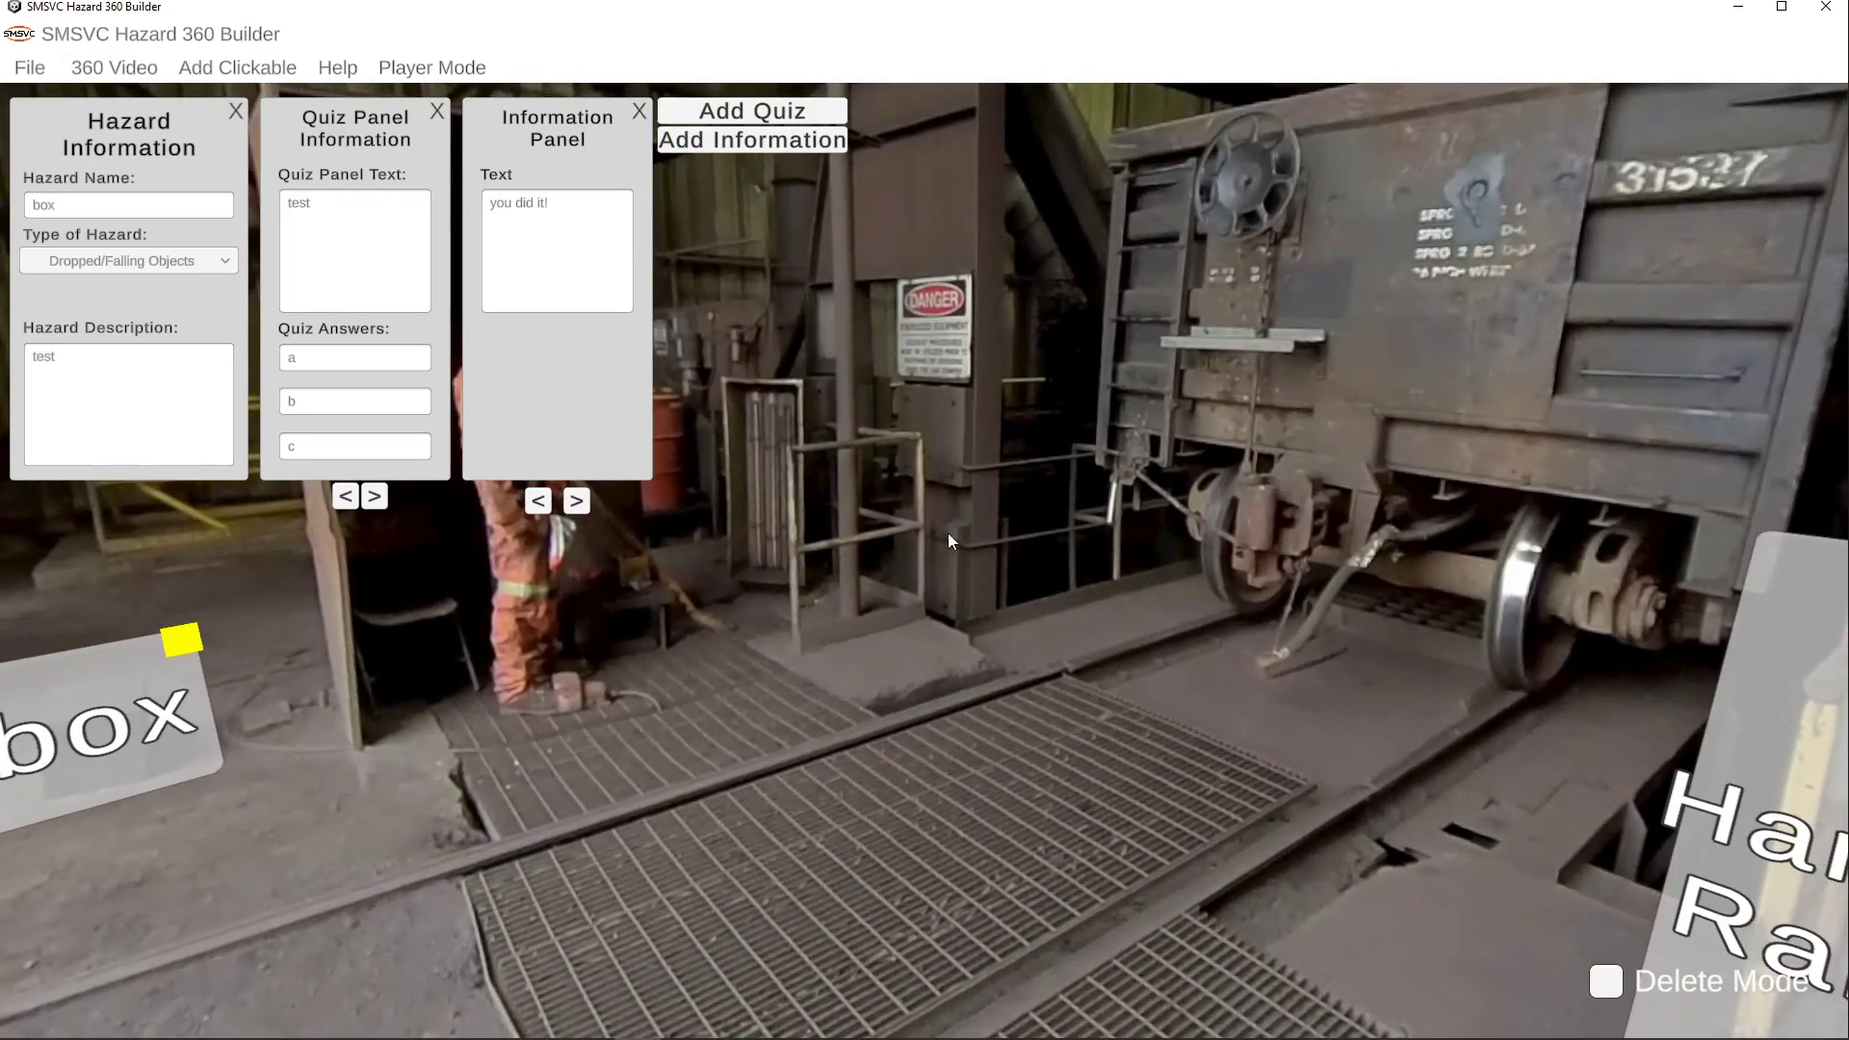
pyautogui.moveTo(947, 533); pyautogui.dragTo(624, 559)
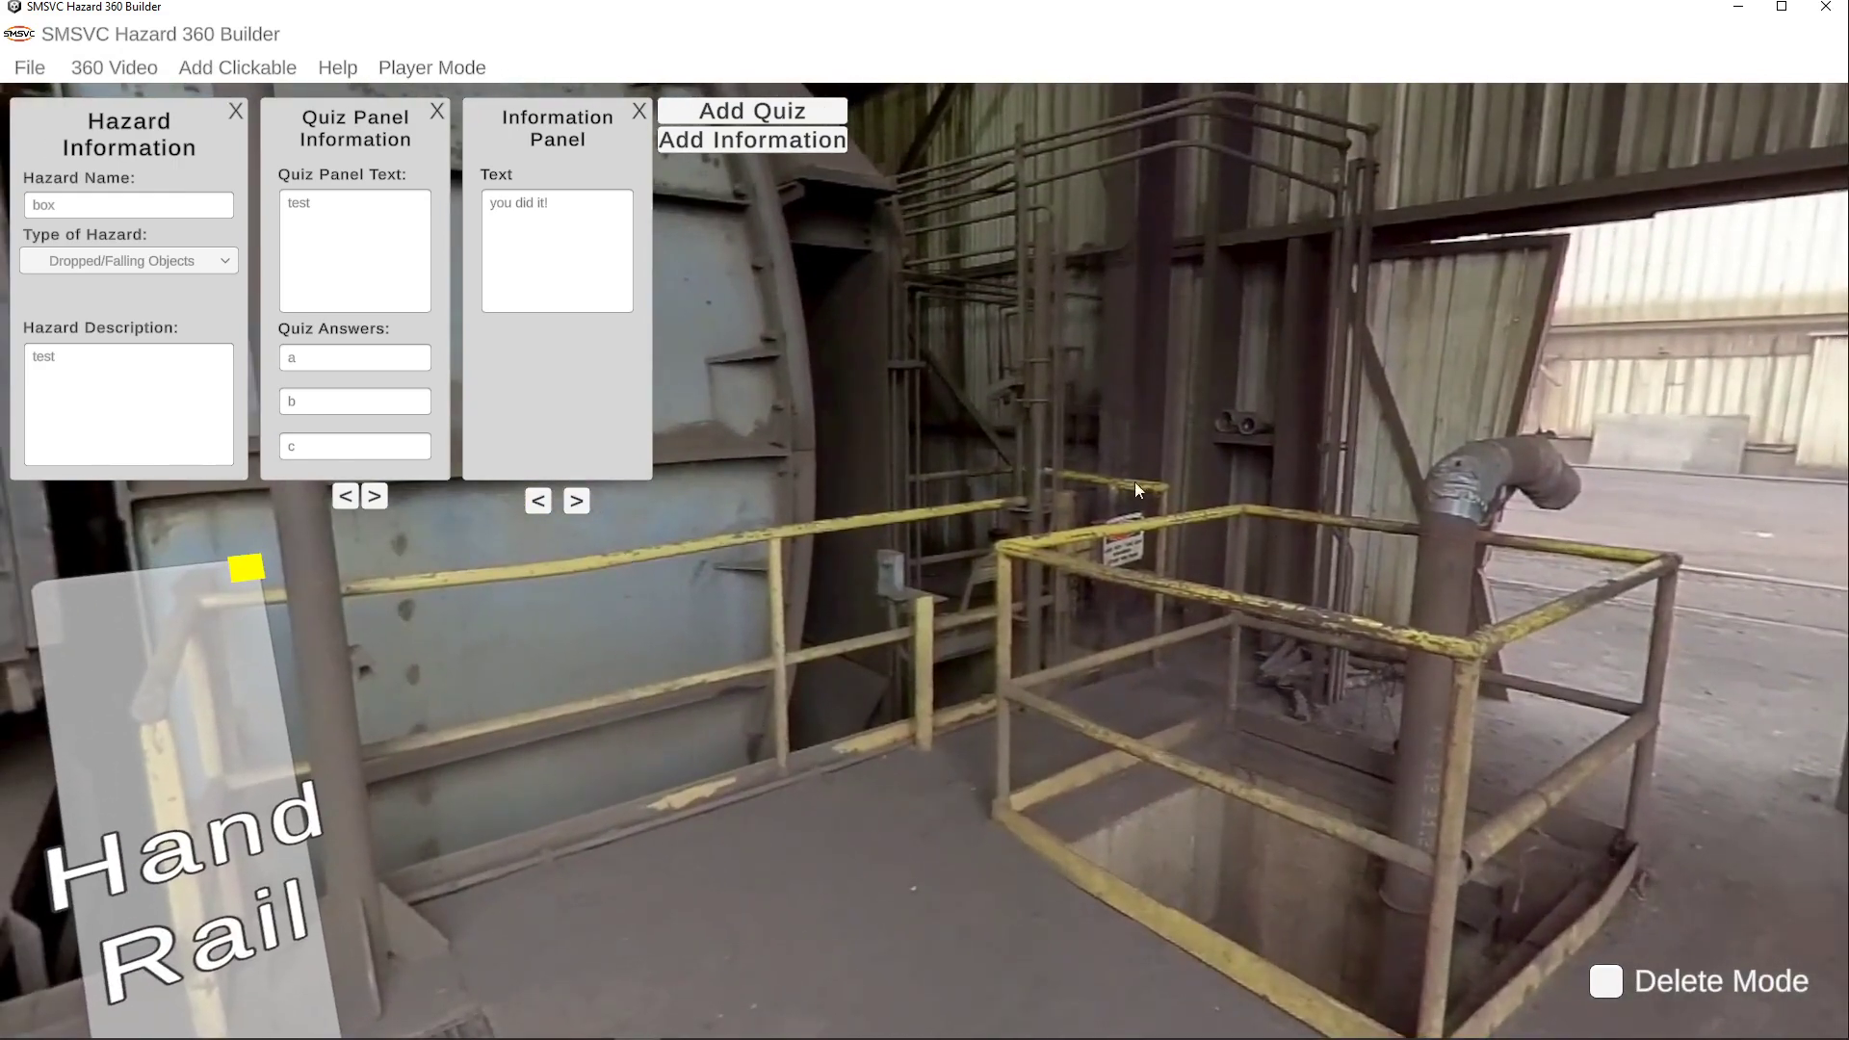
pyautogui.click(141, 64)
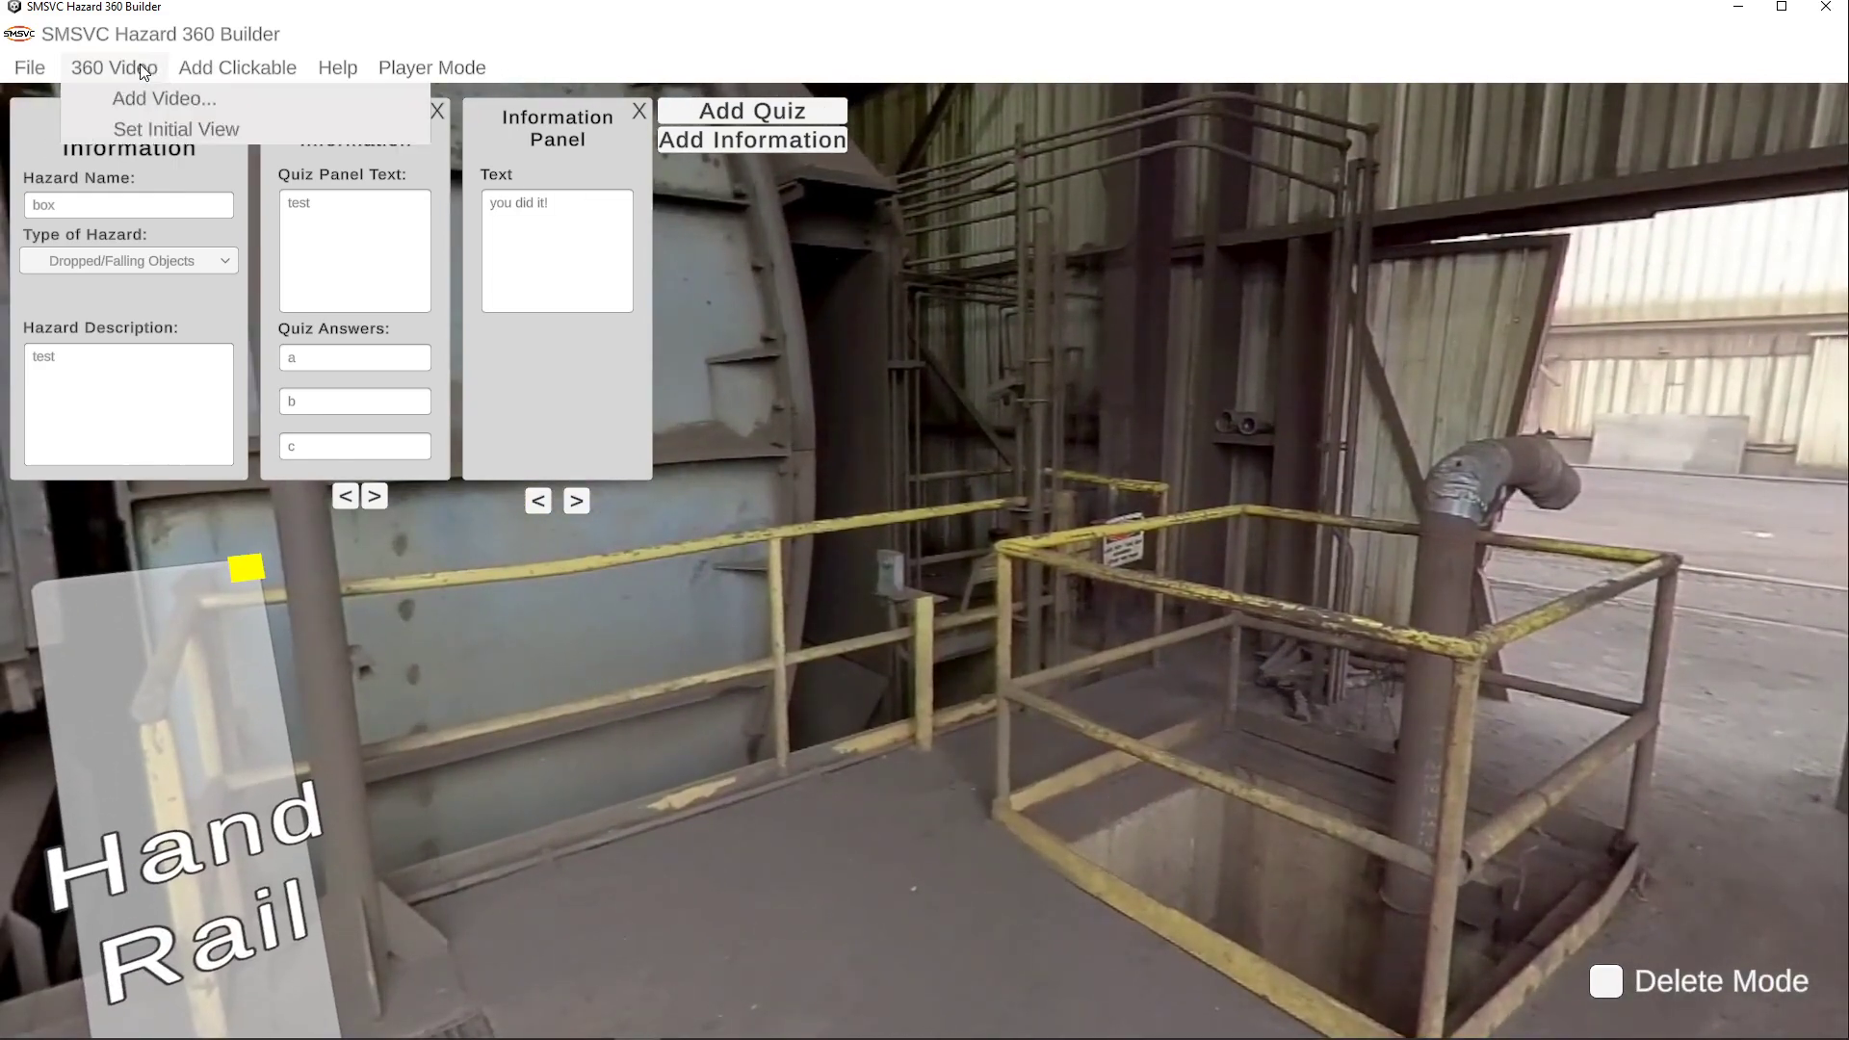
pyautogui.click(147, 130)
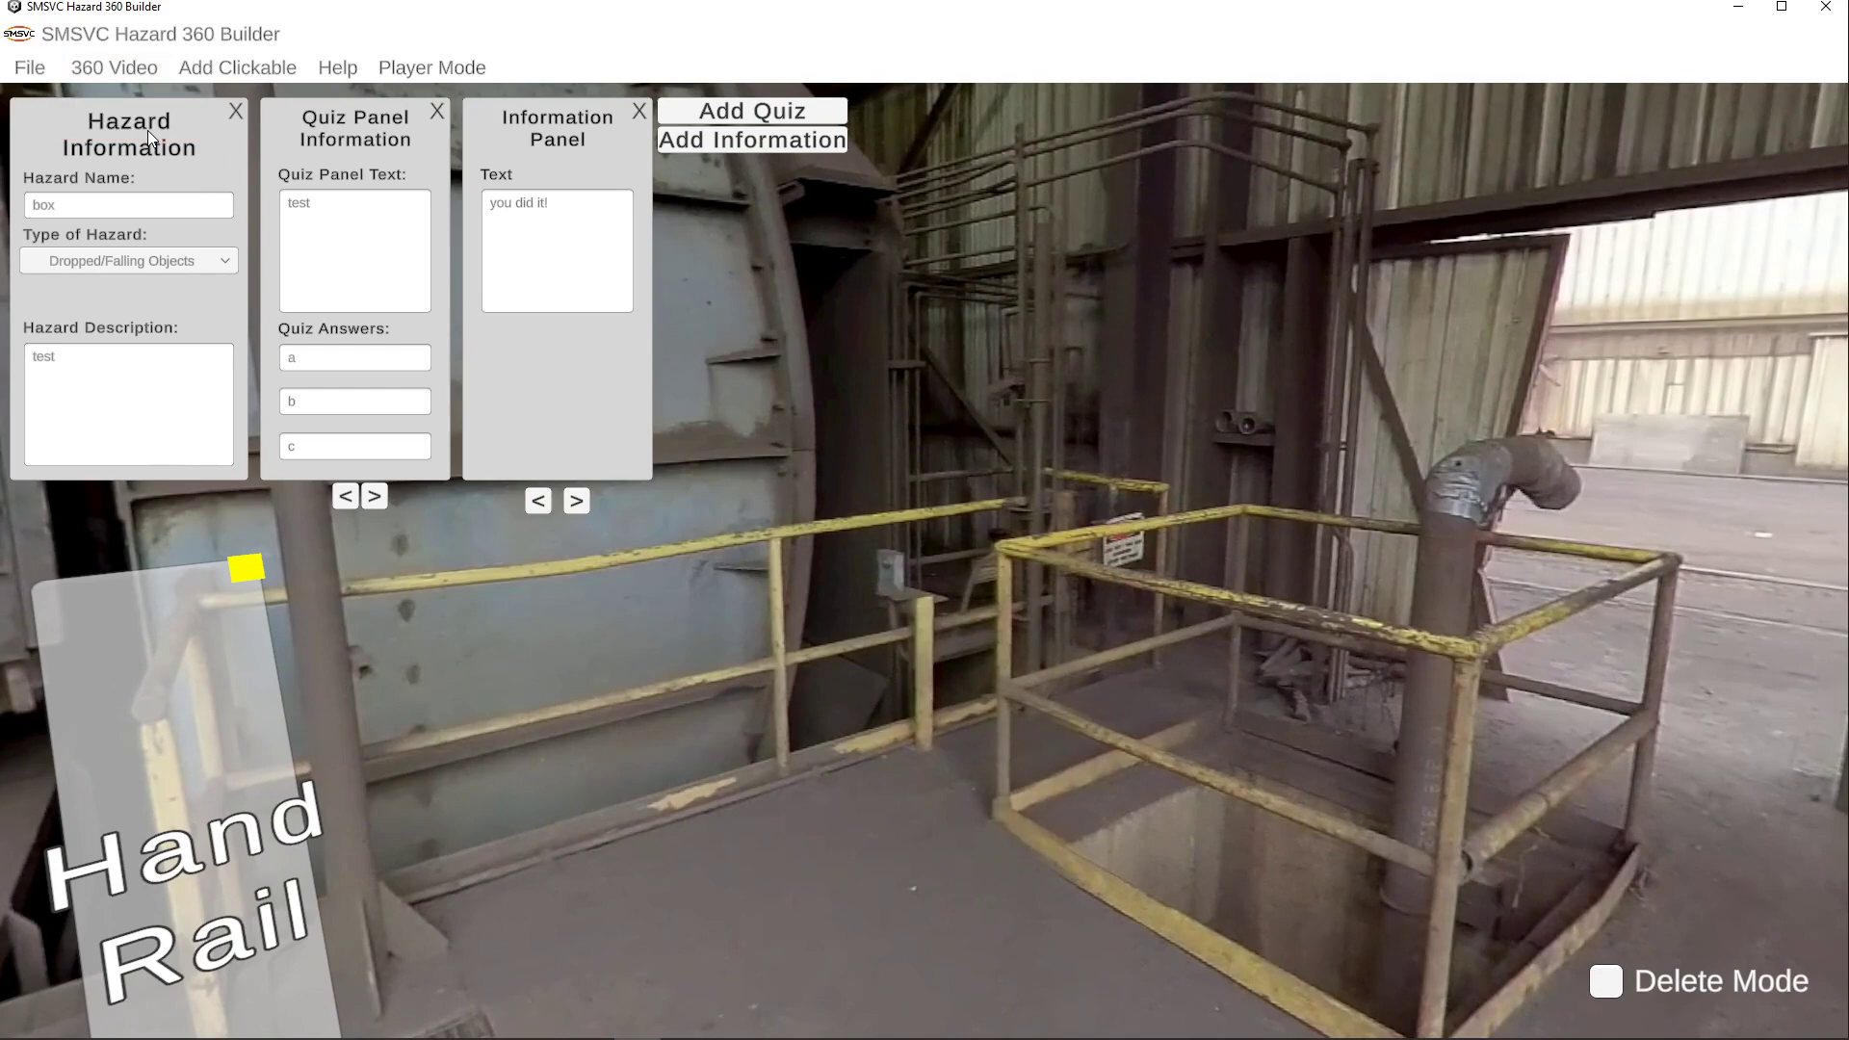
# Step: Start the scenario in player mode, dismiss the introduction, and locate the Hand Rail hazard beside the rail car
pyautogui.click(432, 70)
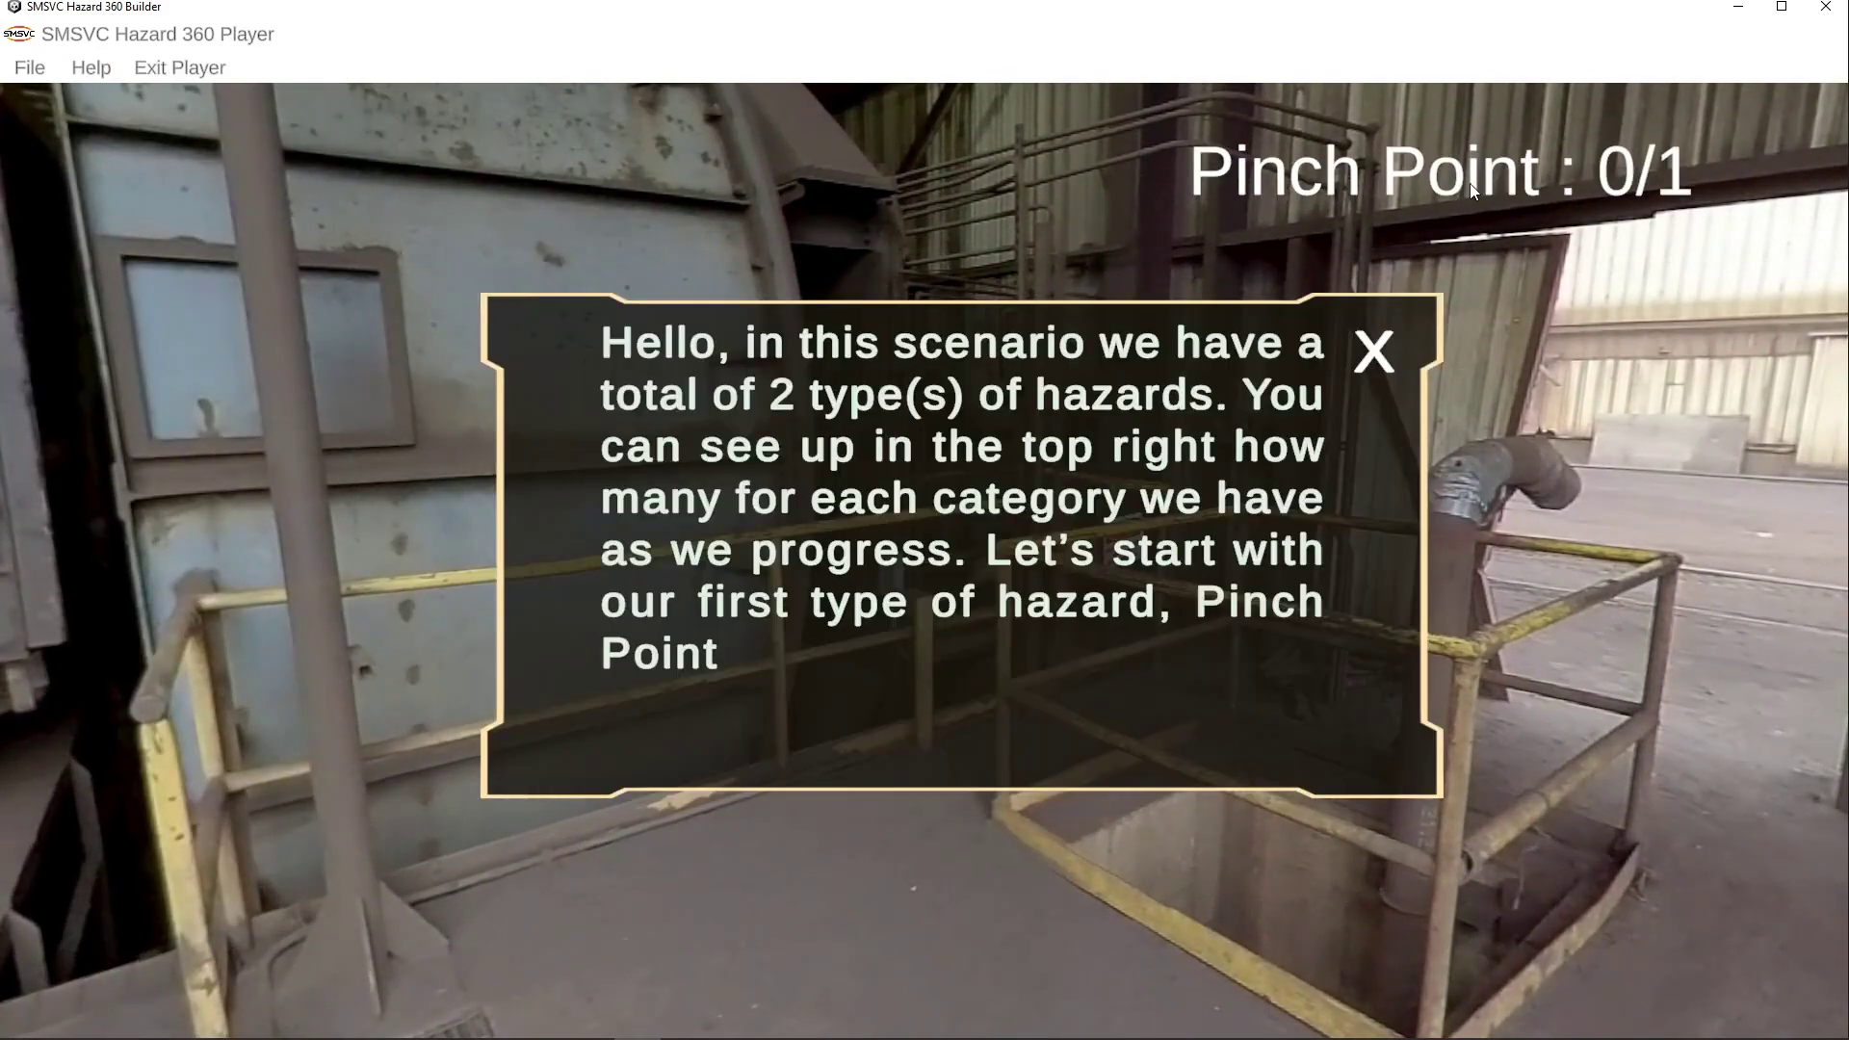
pyautogui.click(1373, 353)
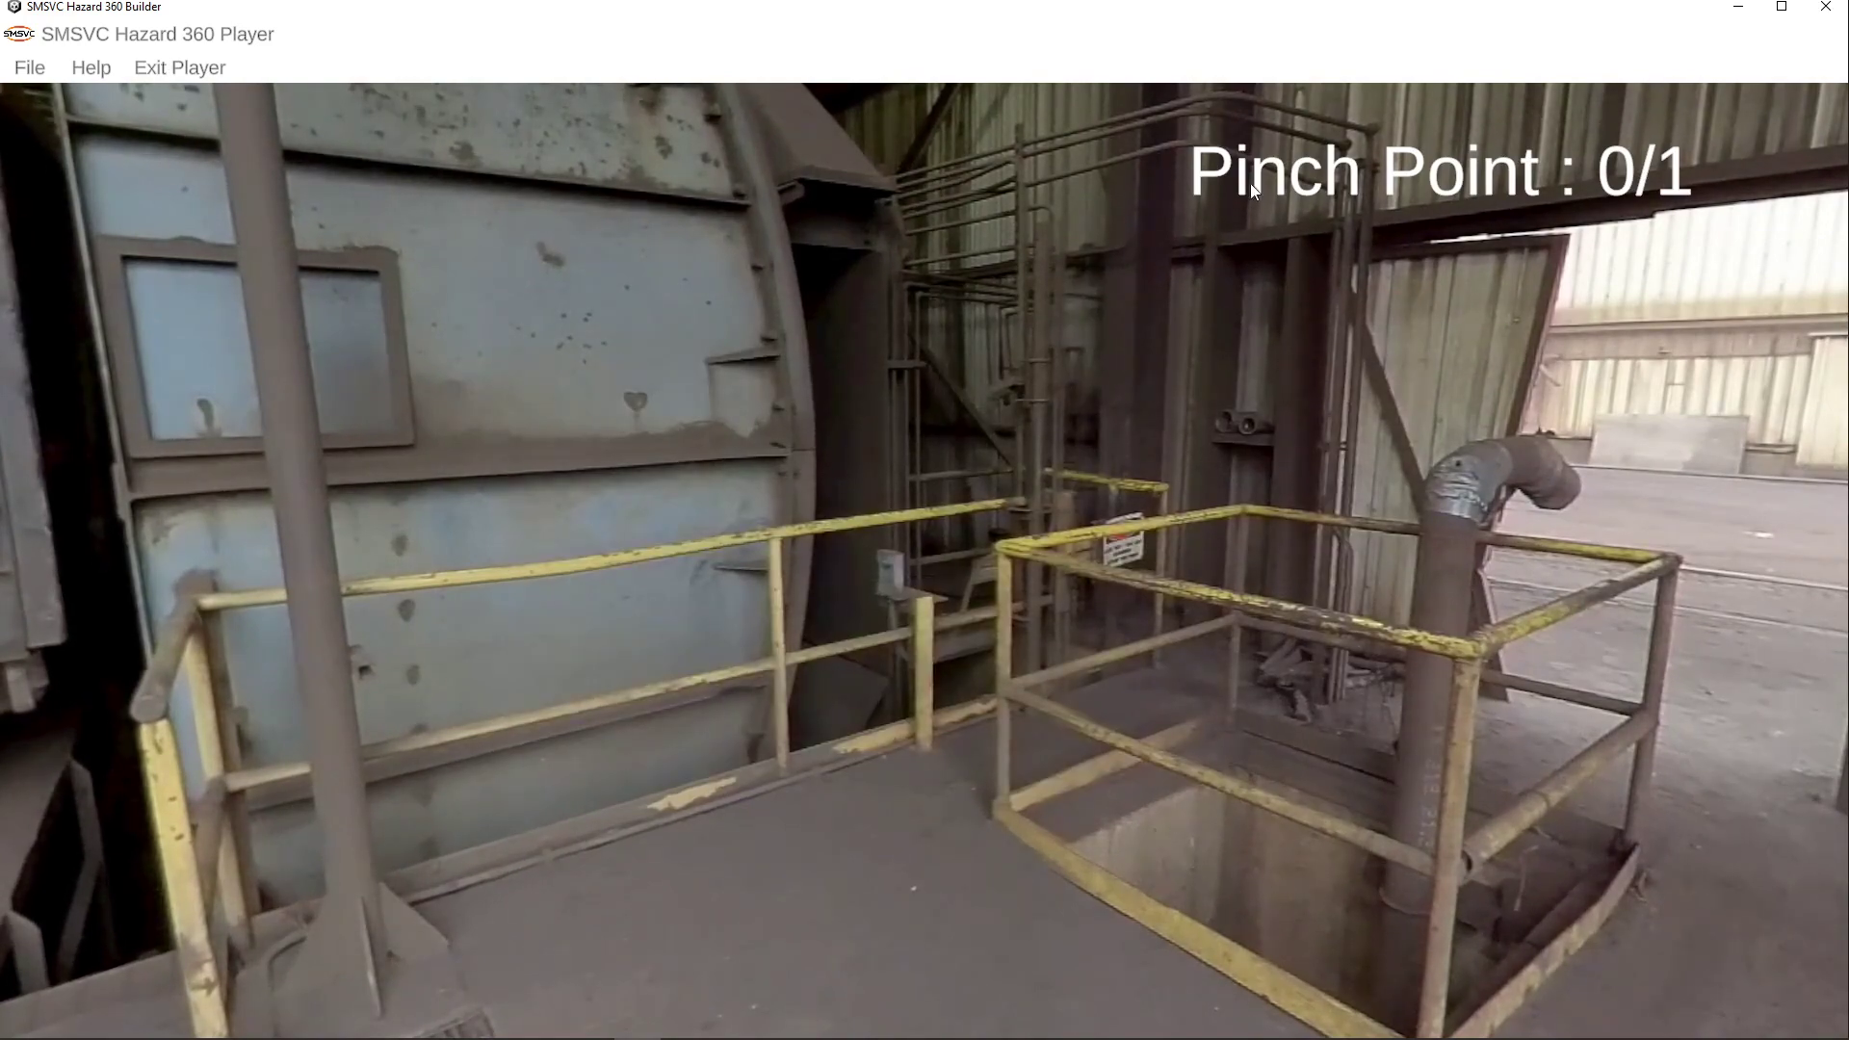
pyautogui.moveTo(517, 532); pyautogui.dragTo(743, 518)
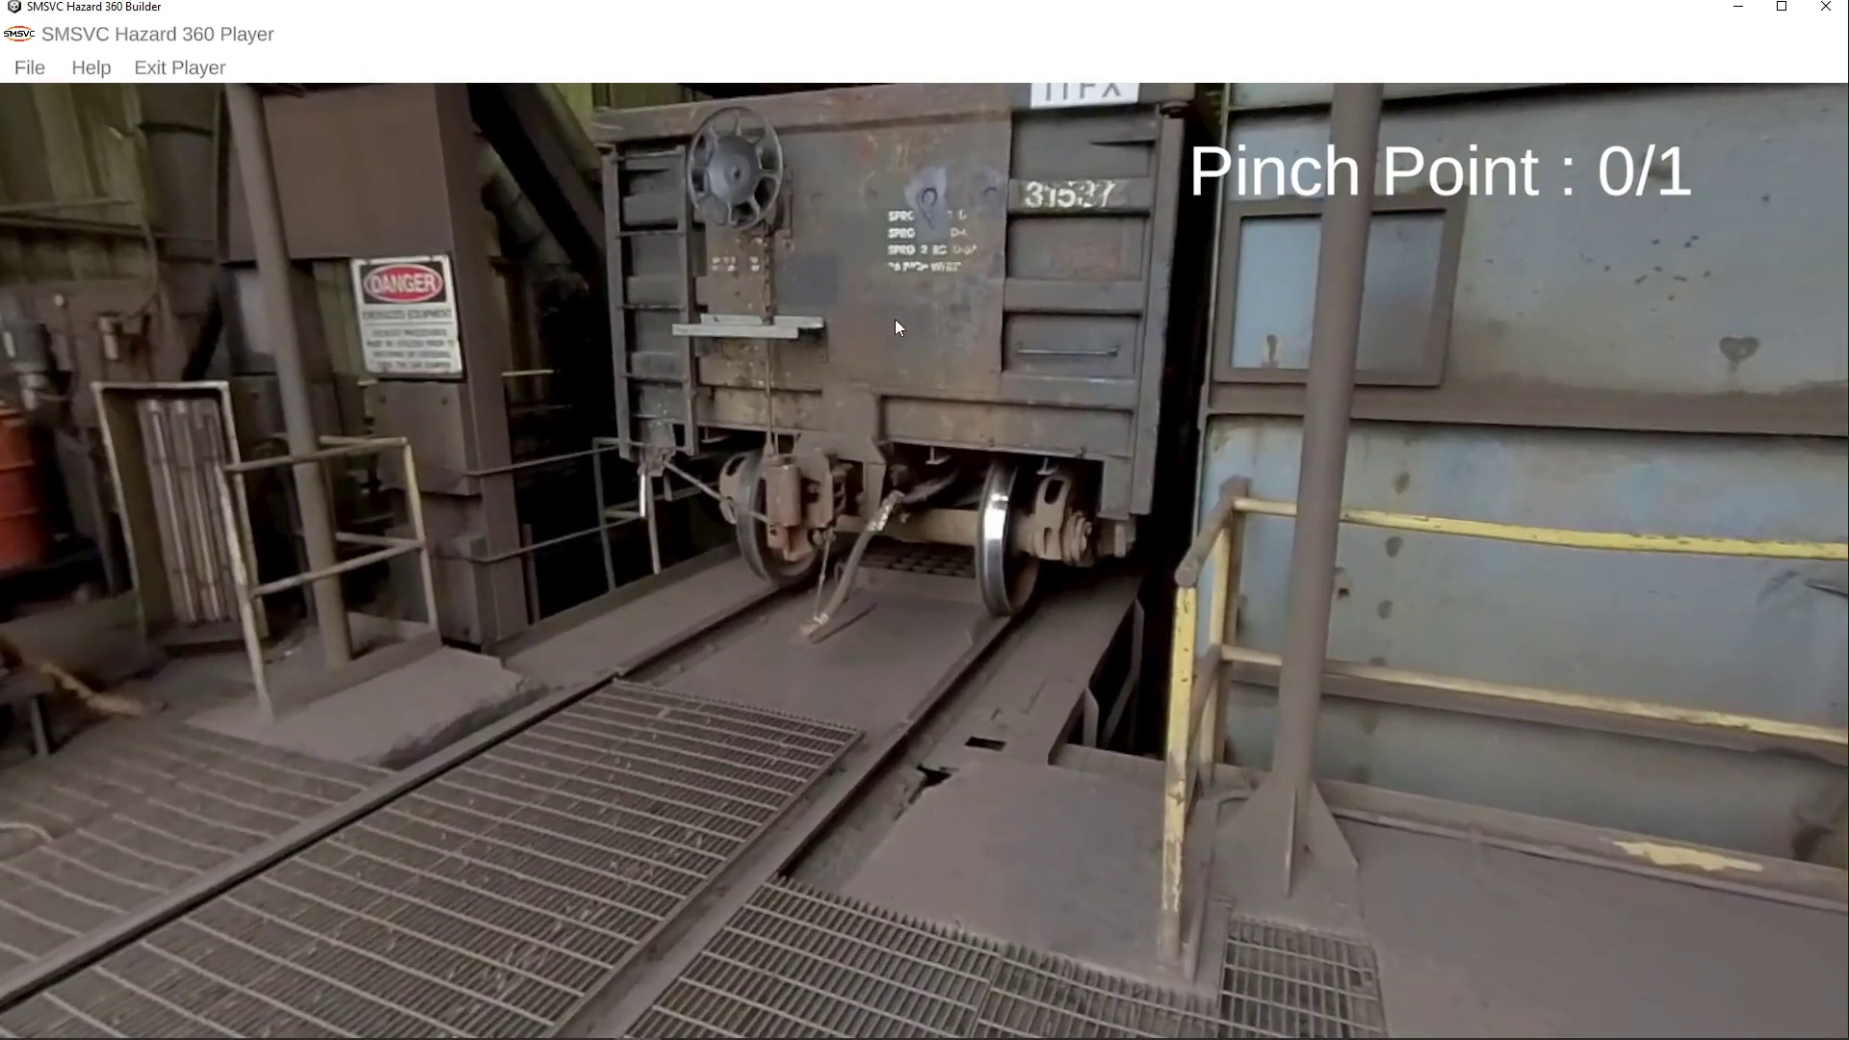
pyautogui.moveTo(1199, 655)
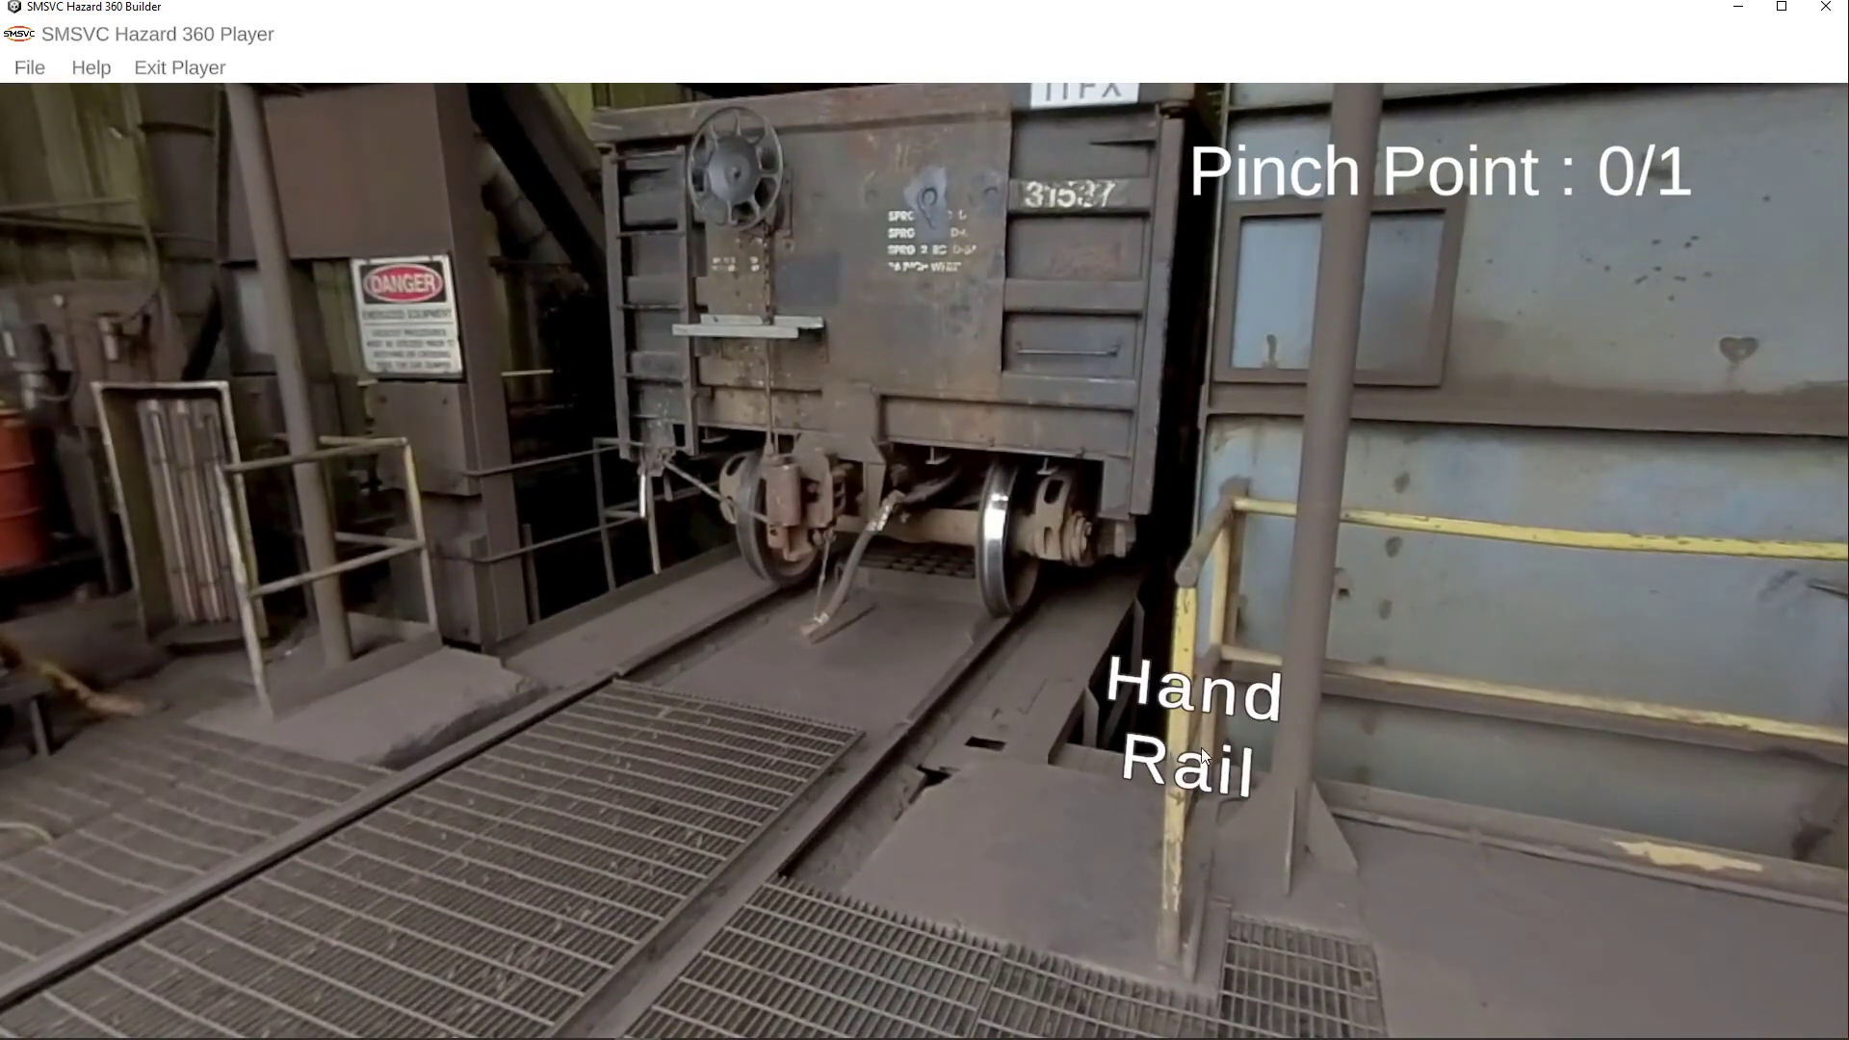
# Step: Test choosing the box hazard during the Pinch Point round and dismiss the feedback message
pyautogui.moveTo(370, 697); pyautogui.dragTo(807, 595)
pyautogui.moveTo(987, 539); pyautogui.dragTo(951, 643)
pyautogui.click(678, 570)
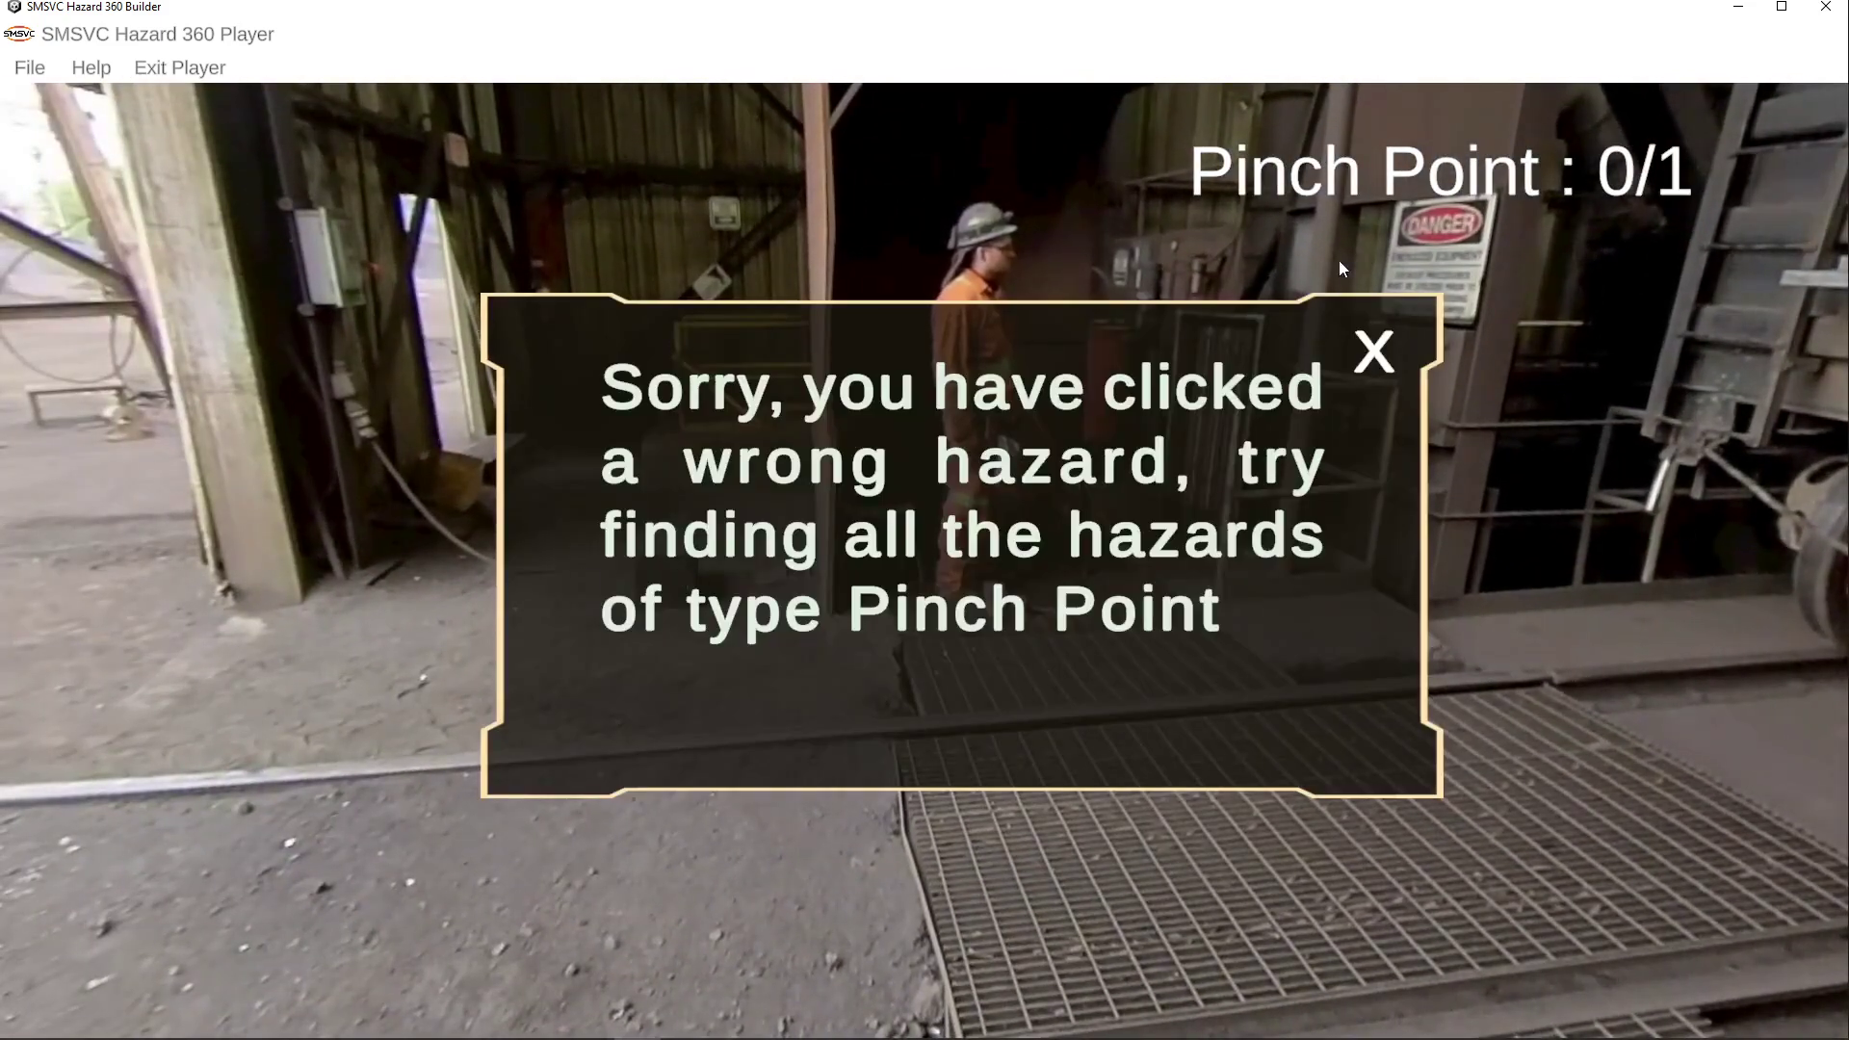
pyautogui.click(1365, 352)
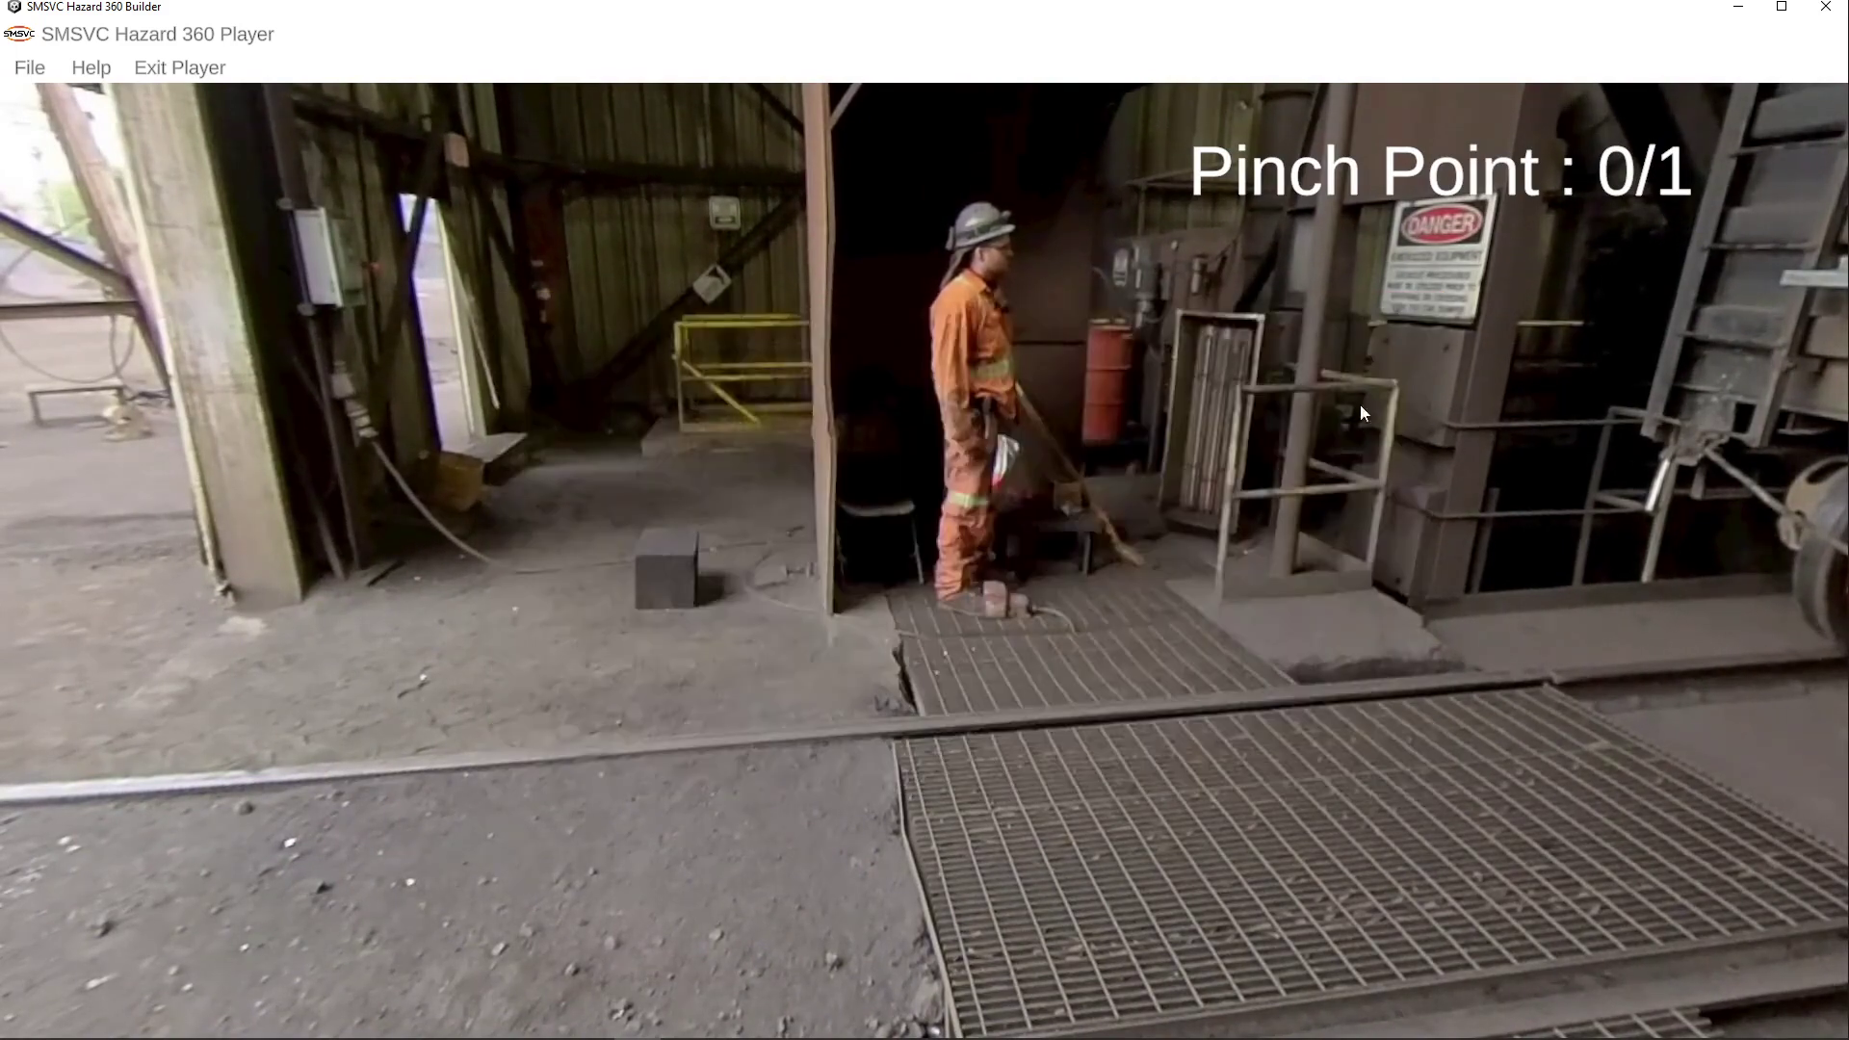
# Step: Select the Hand Rail hazard in the player and advance from its description to the quiz
pyautogui.moveTo(1360, 404); pyautogui.dragTo(1159, 517)
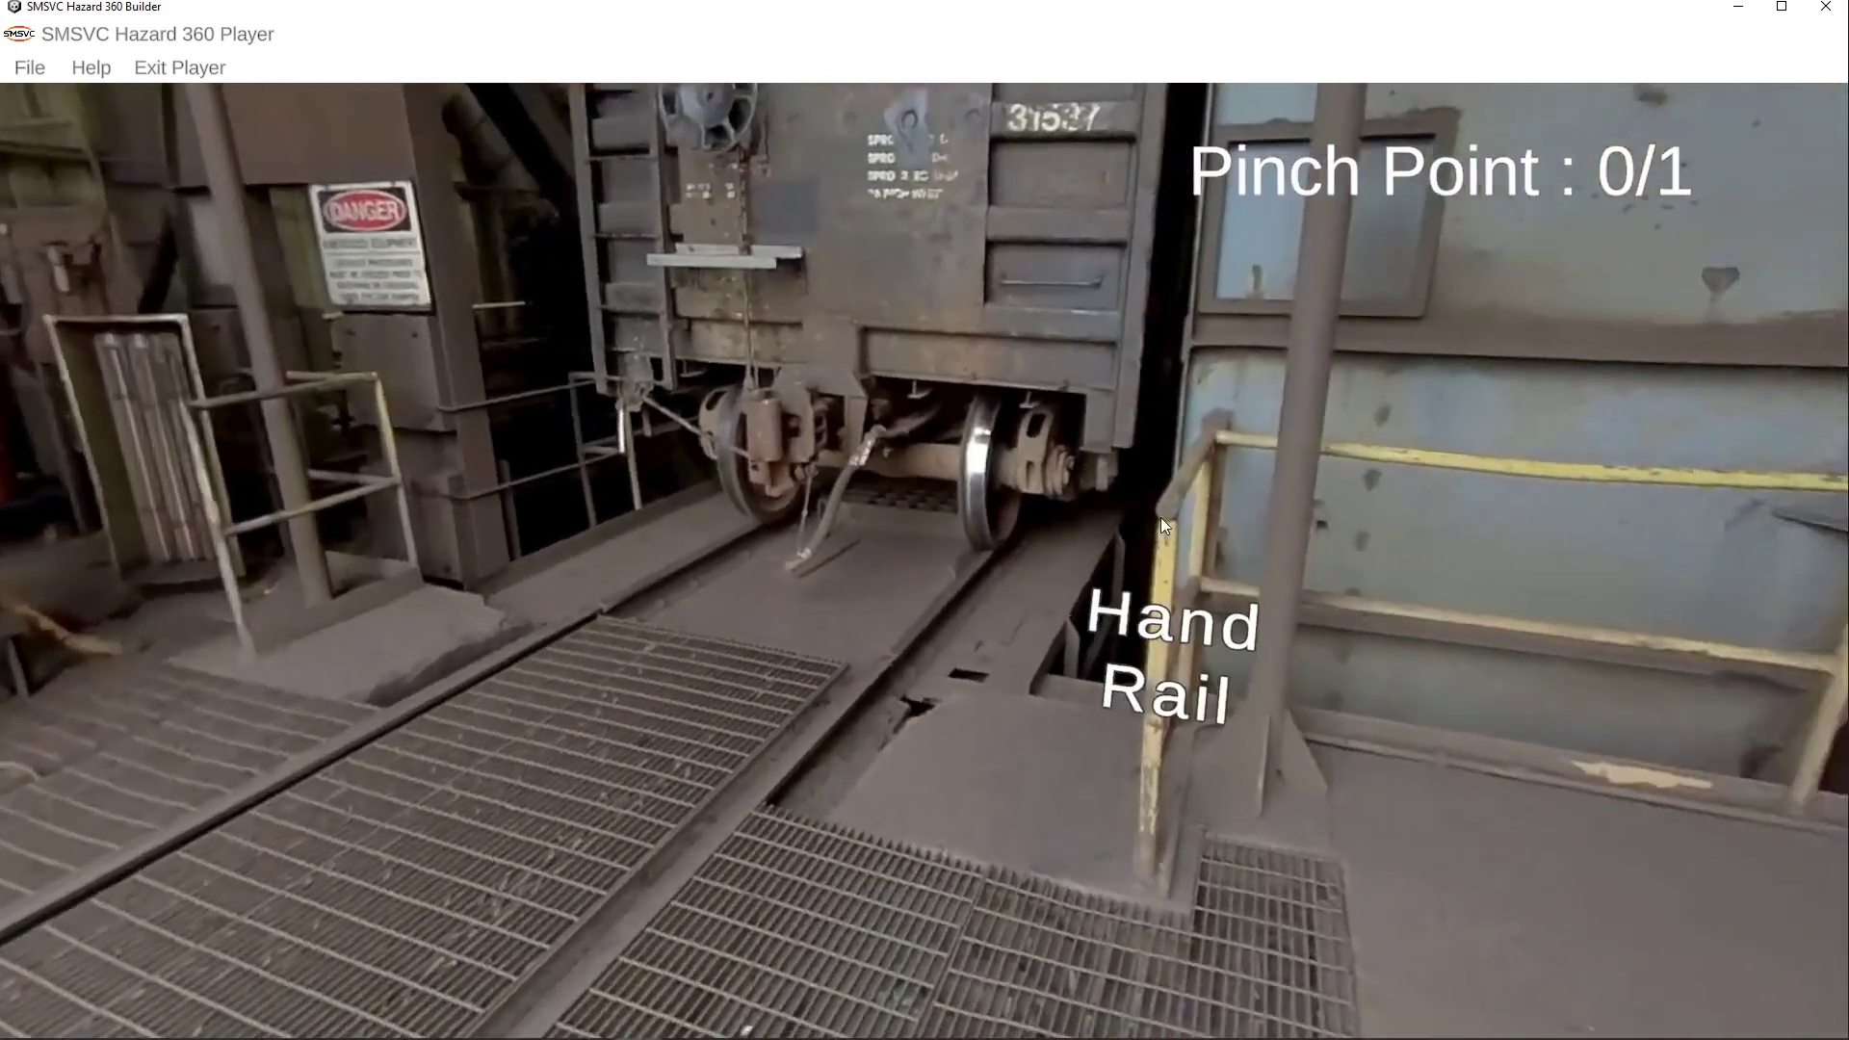
pyautogui.click(1169, 662)
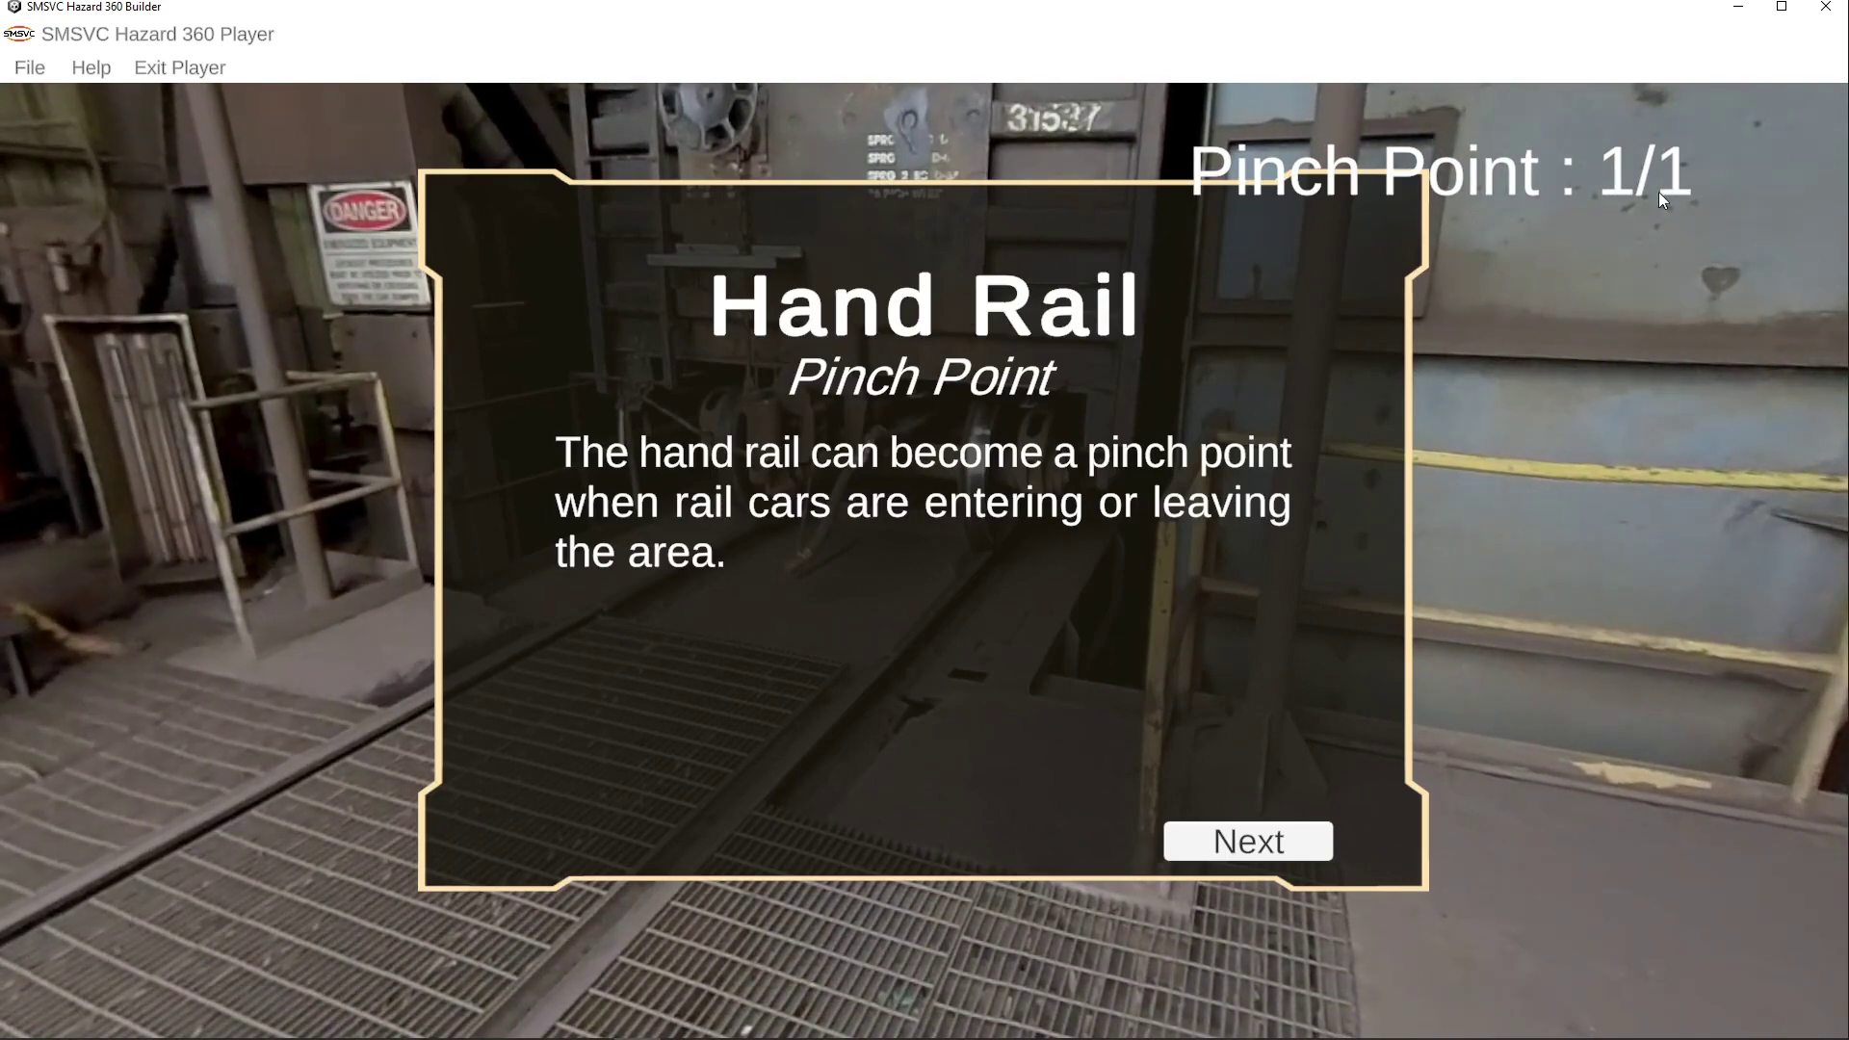
pyautogui.click(1237, 840)
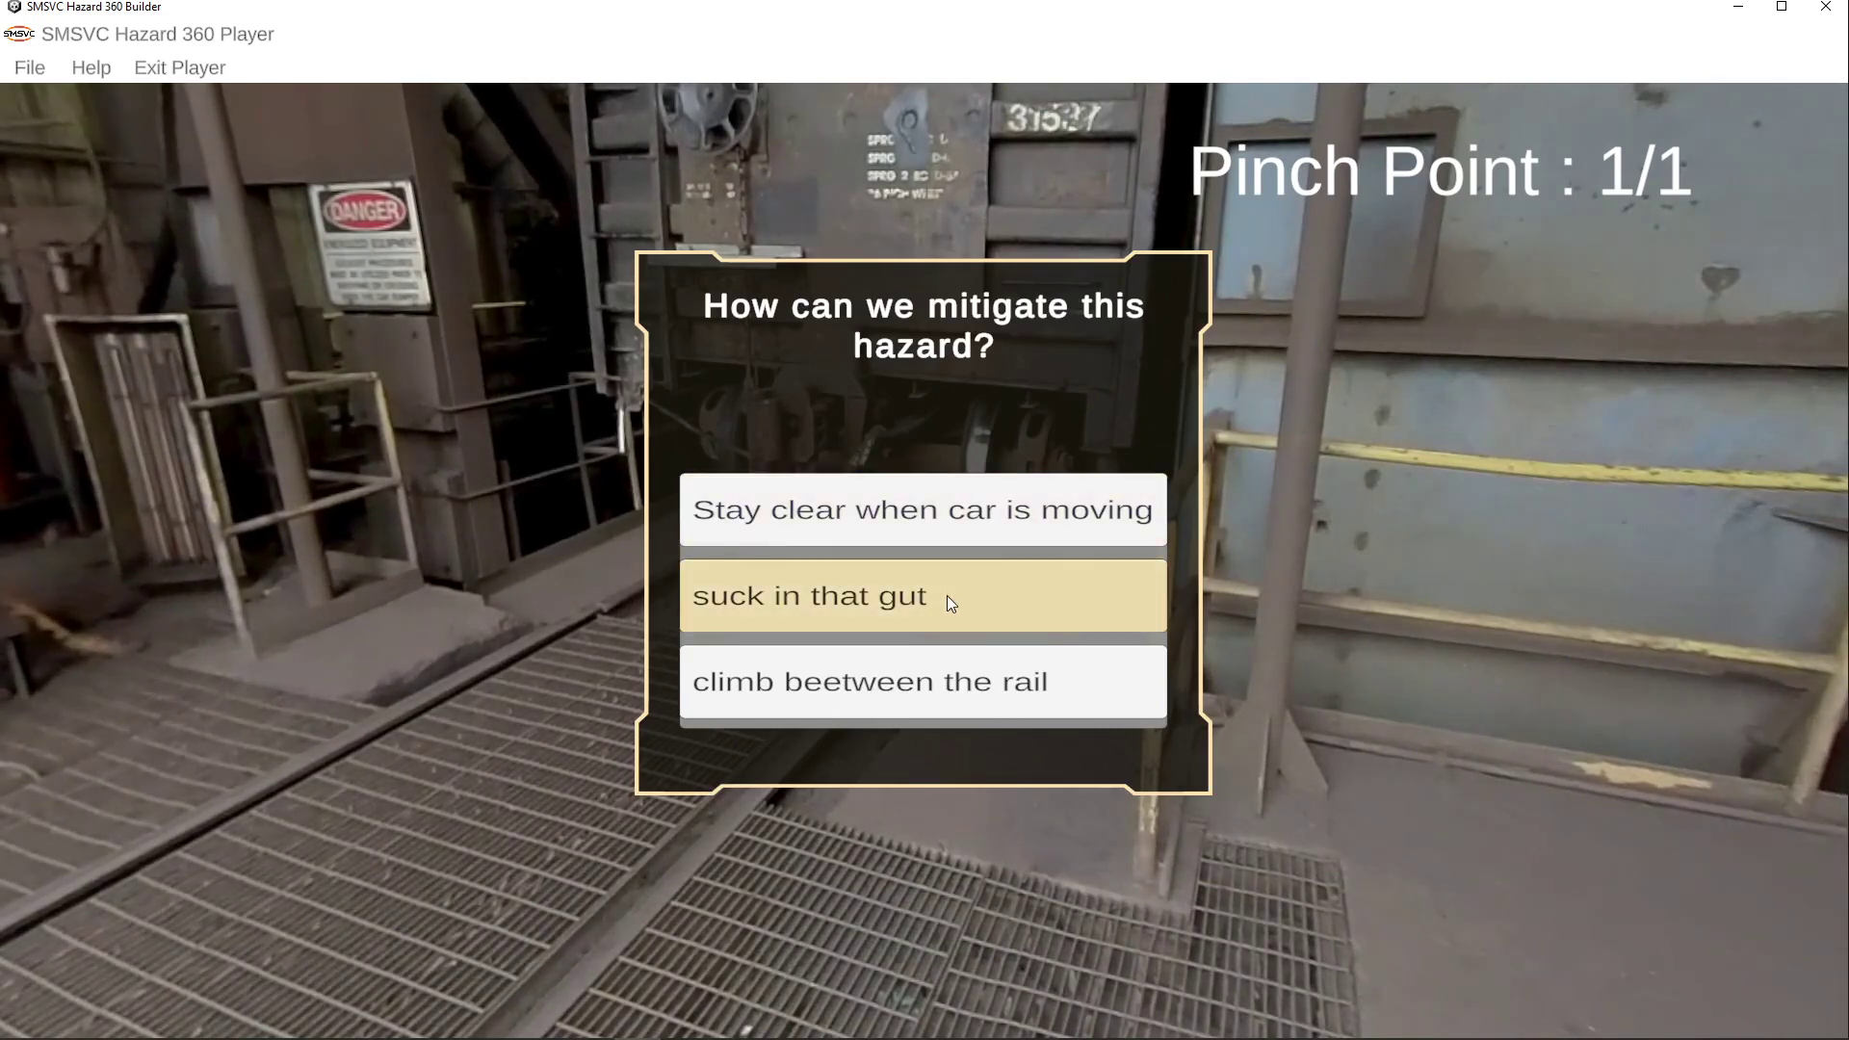
# Step: Test the quiz answers "suck in that gut" and "climb beetween the rail", finishing with the correct "Stay clear when car is moving"
pyautogui.click(976, 597)
pyautogui.click(928, 696)
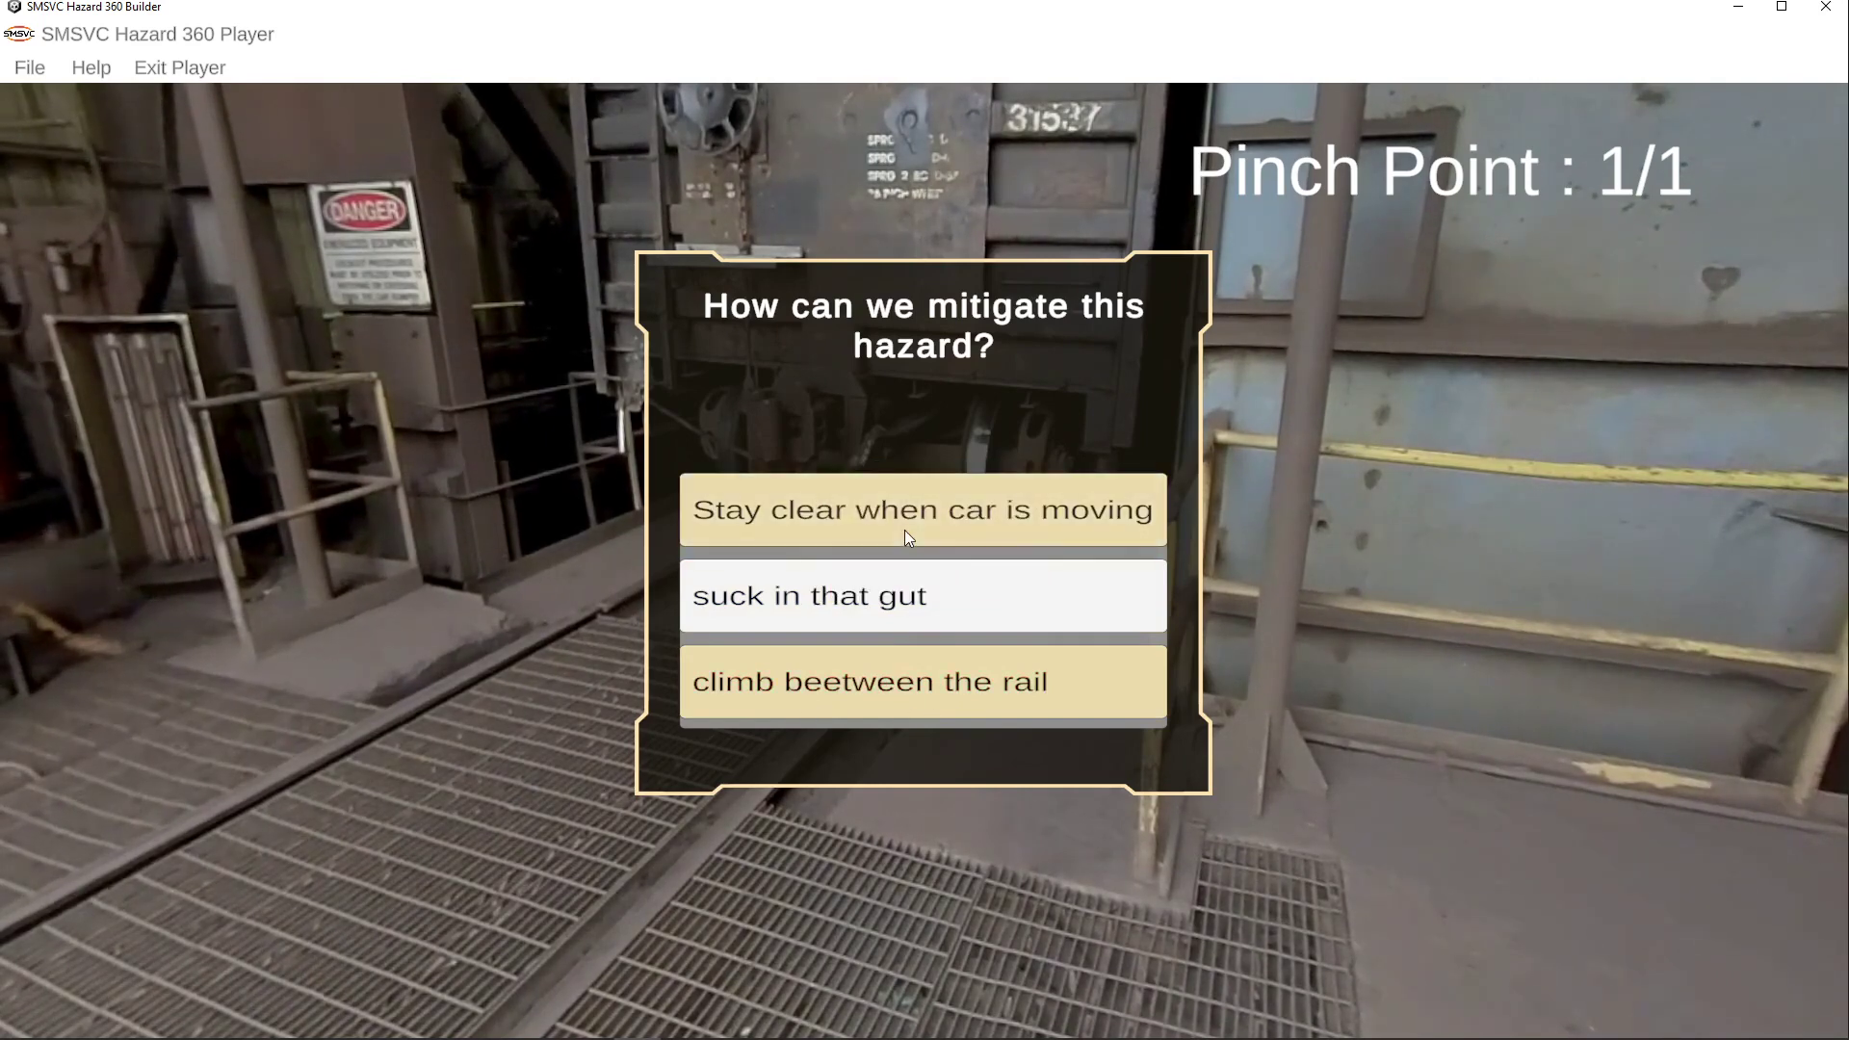
pyautogui.click(904, 529)
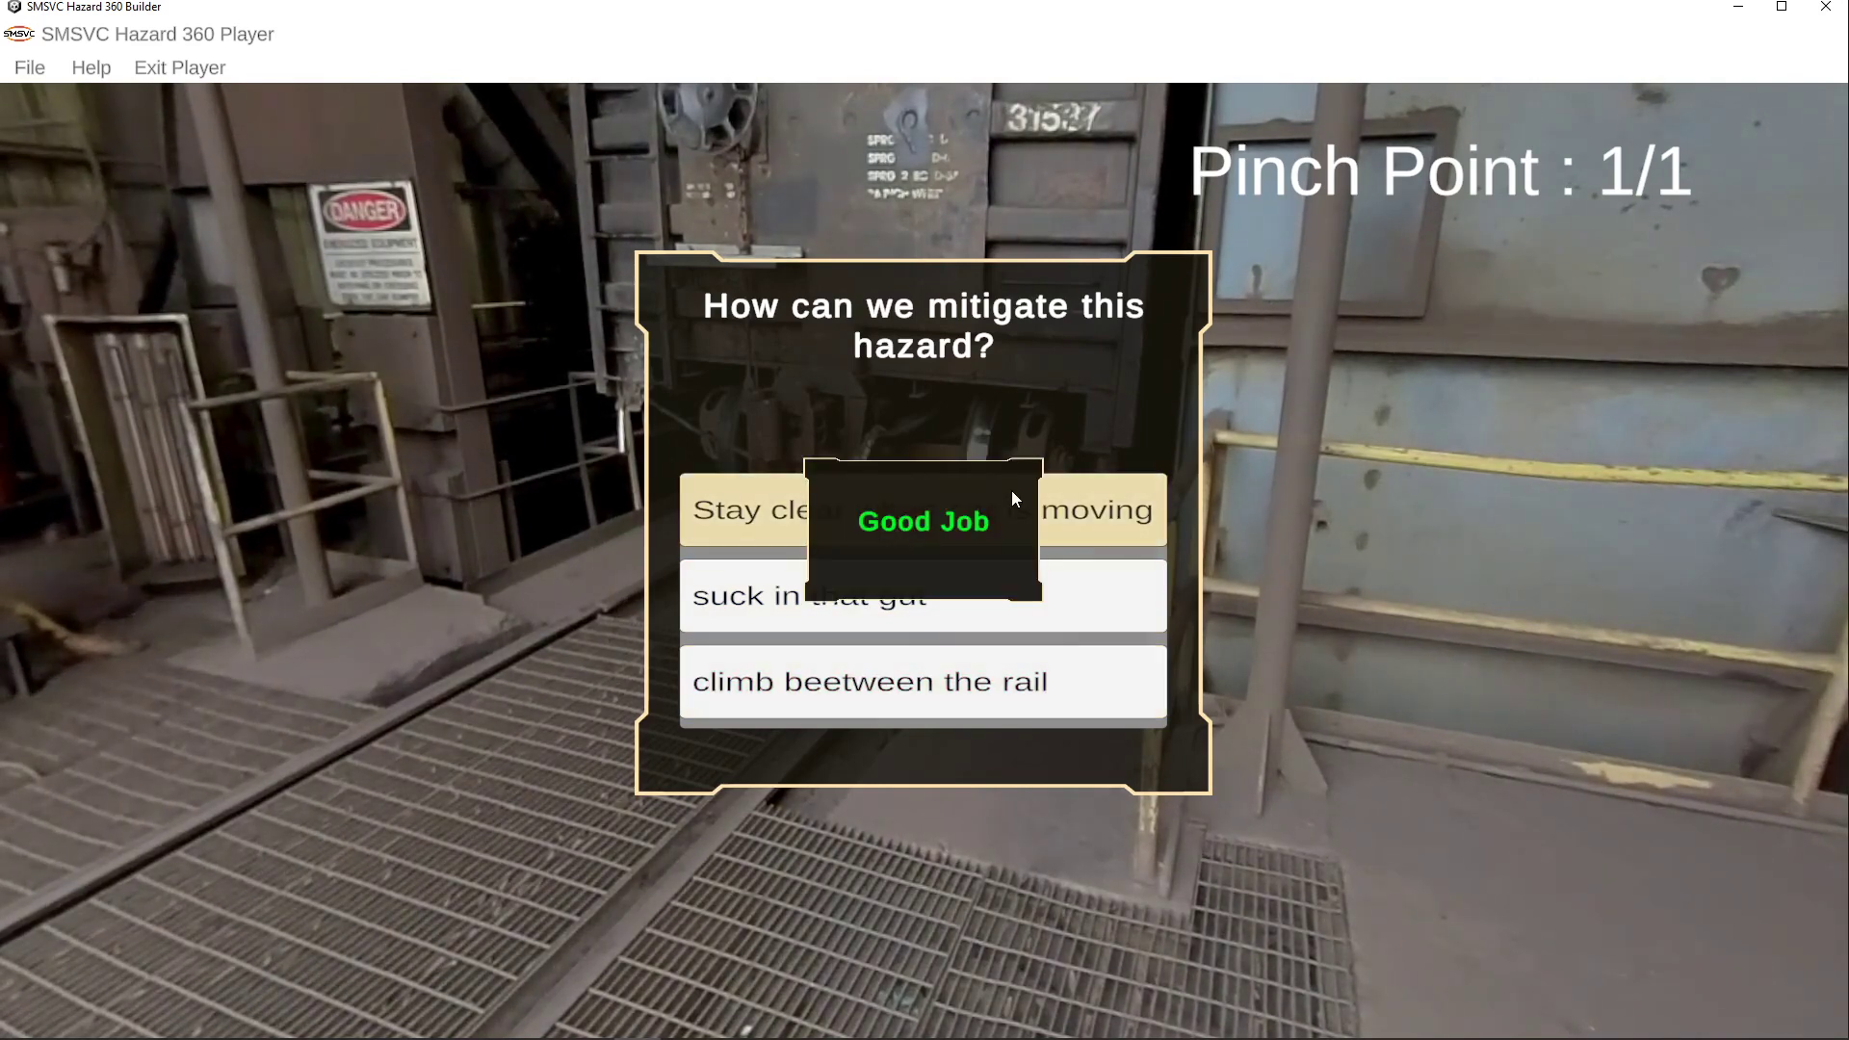
# Step: Finish the Hand Rail quiz, close its information panel, and dismiss the introduction to the Dropped/Falling Objects category
pyautogui.click(1107, 761)
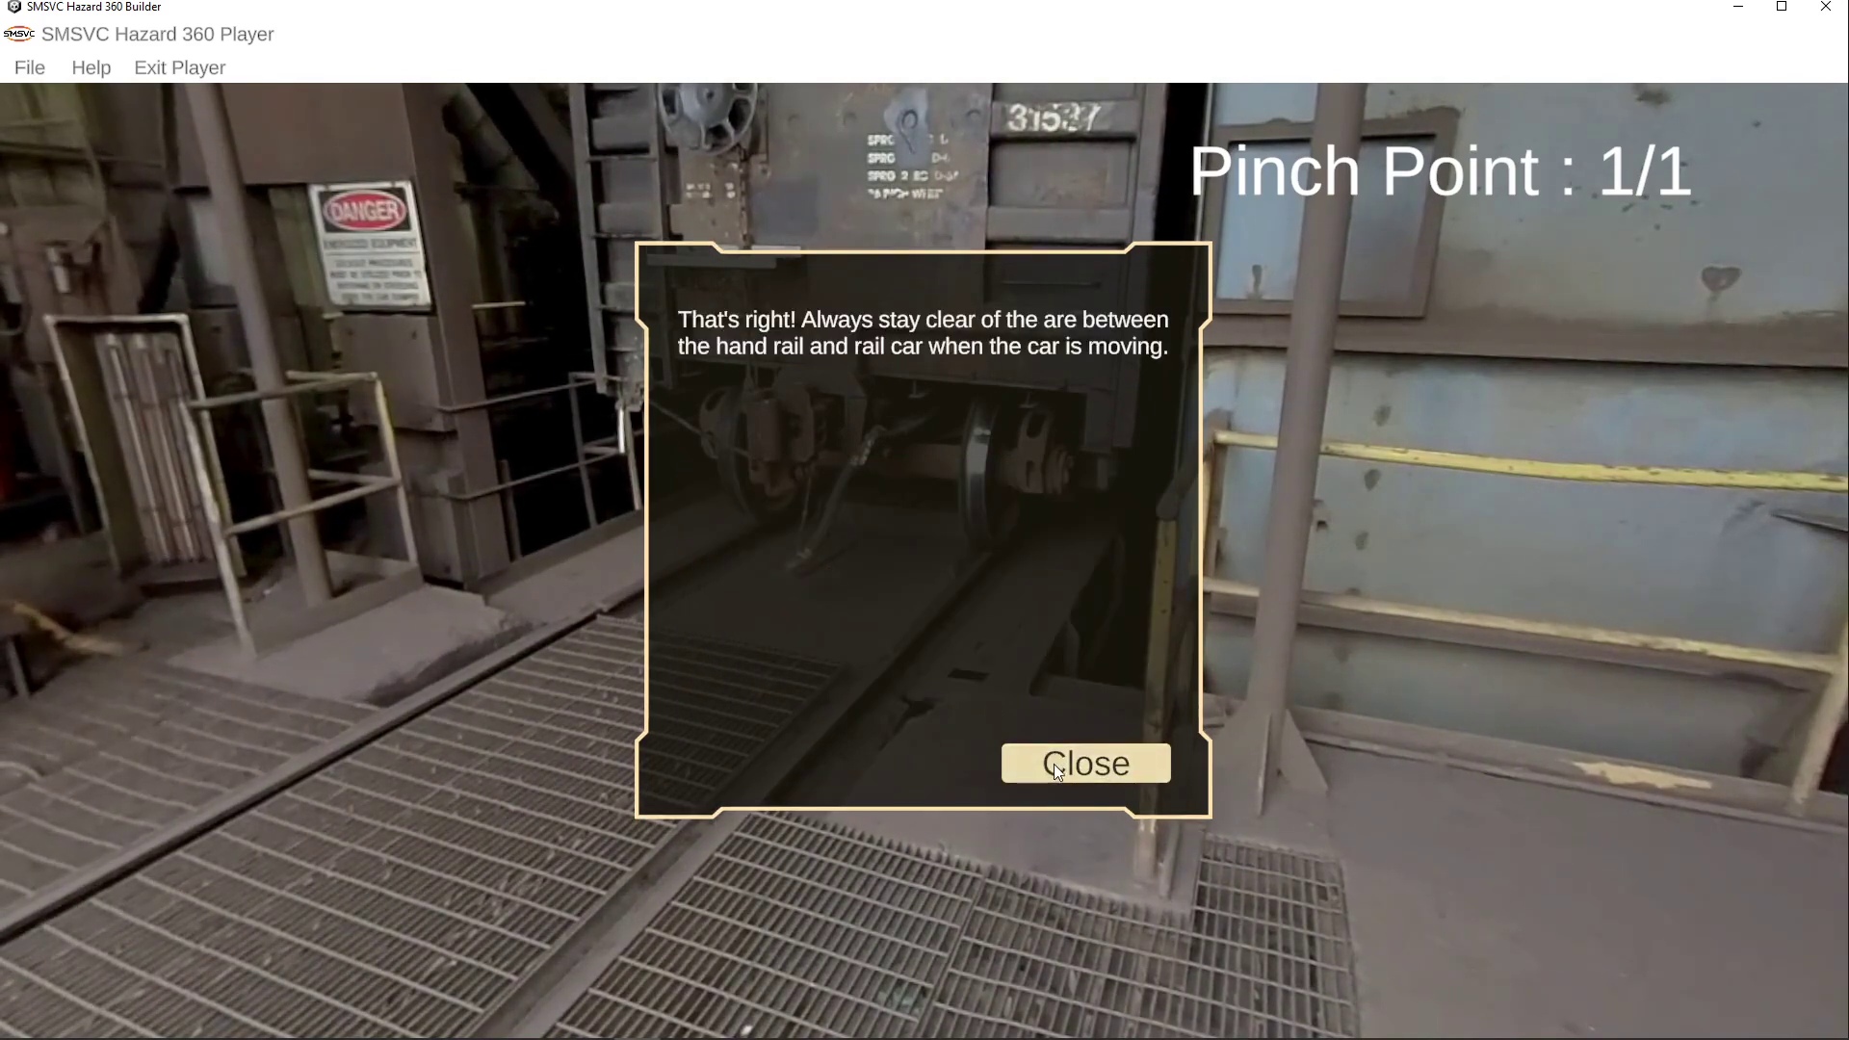
pyautogui.click(1117, 767)
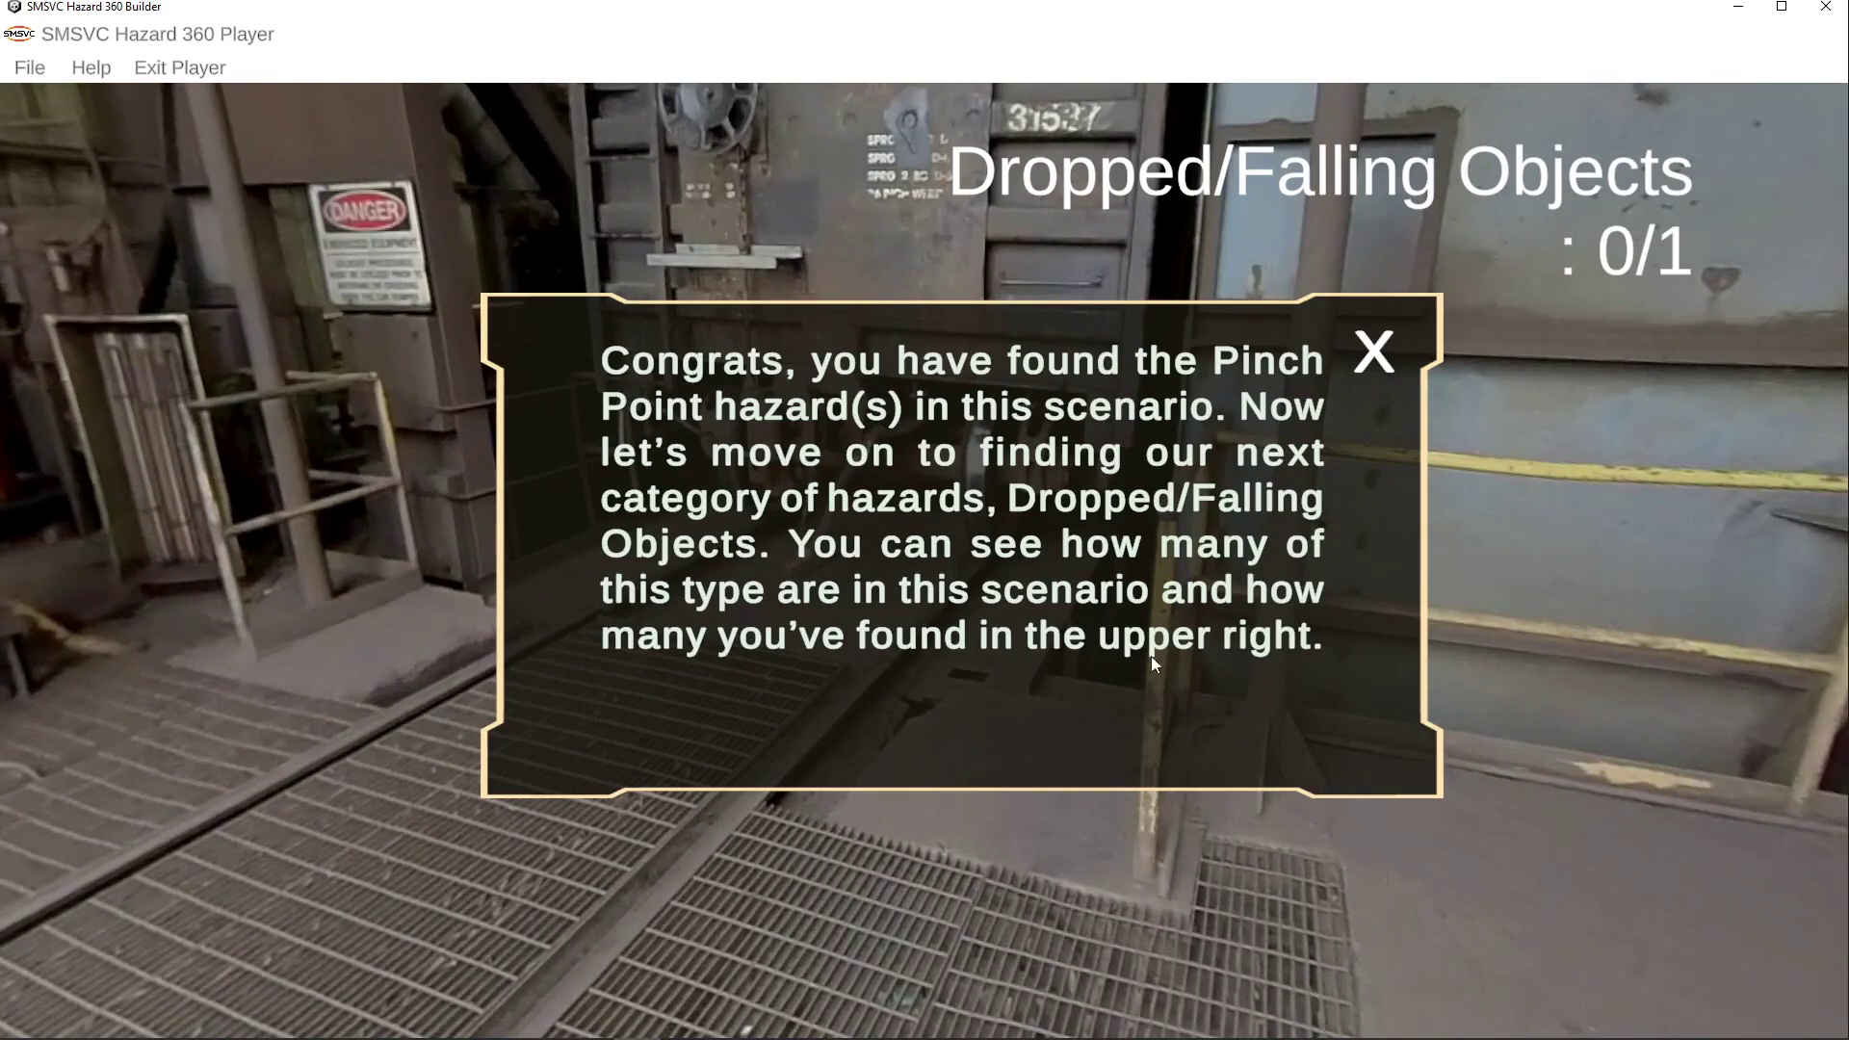
pyautogui.click(1372, 359)
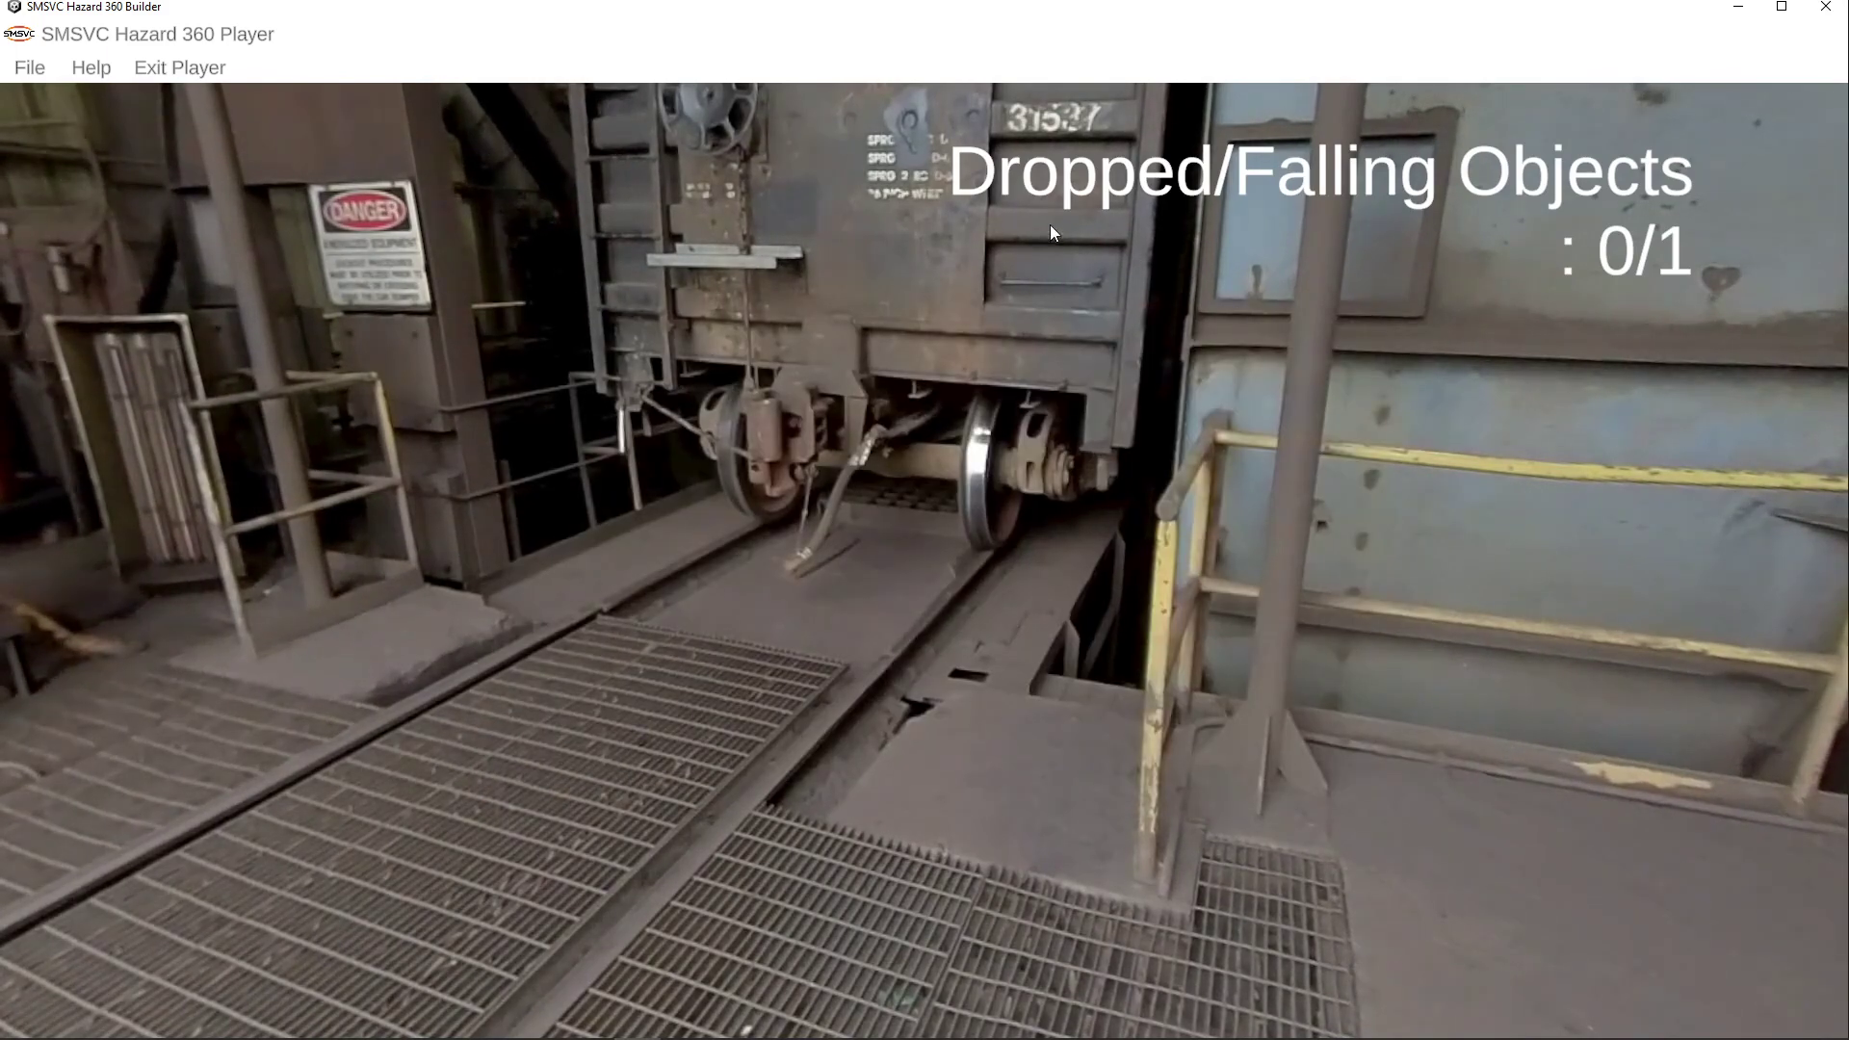
# Step: Select the box hazard in the Dropped/Falling Objects round, advance to its quiz, and test answers "c" and "a"
pyautogui.moveTo(801, 457); pyautogui.dragTo(1113, 471)
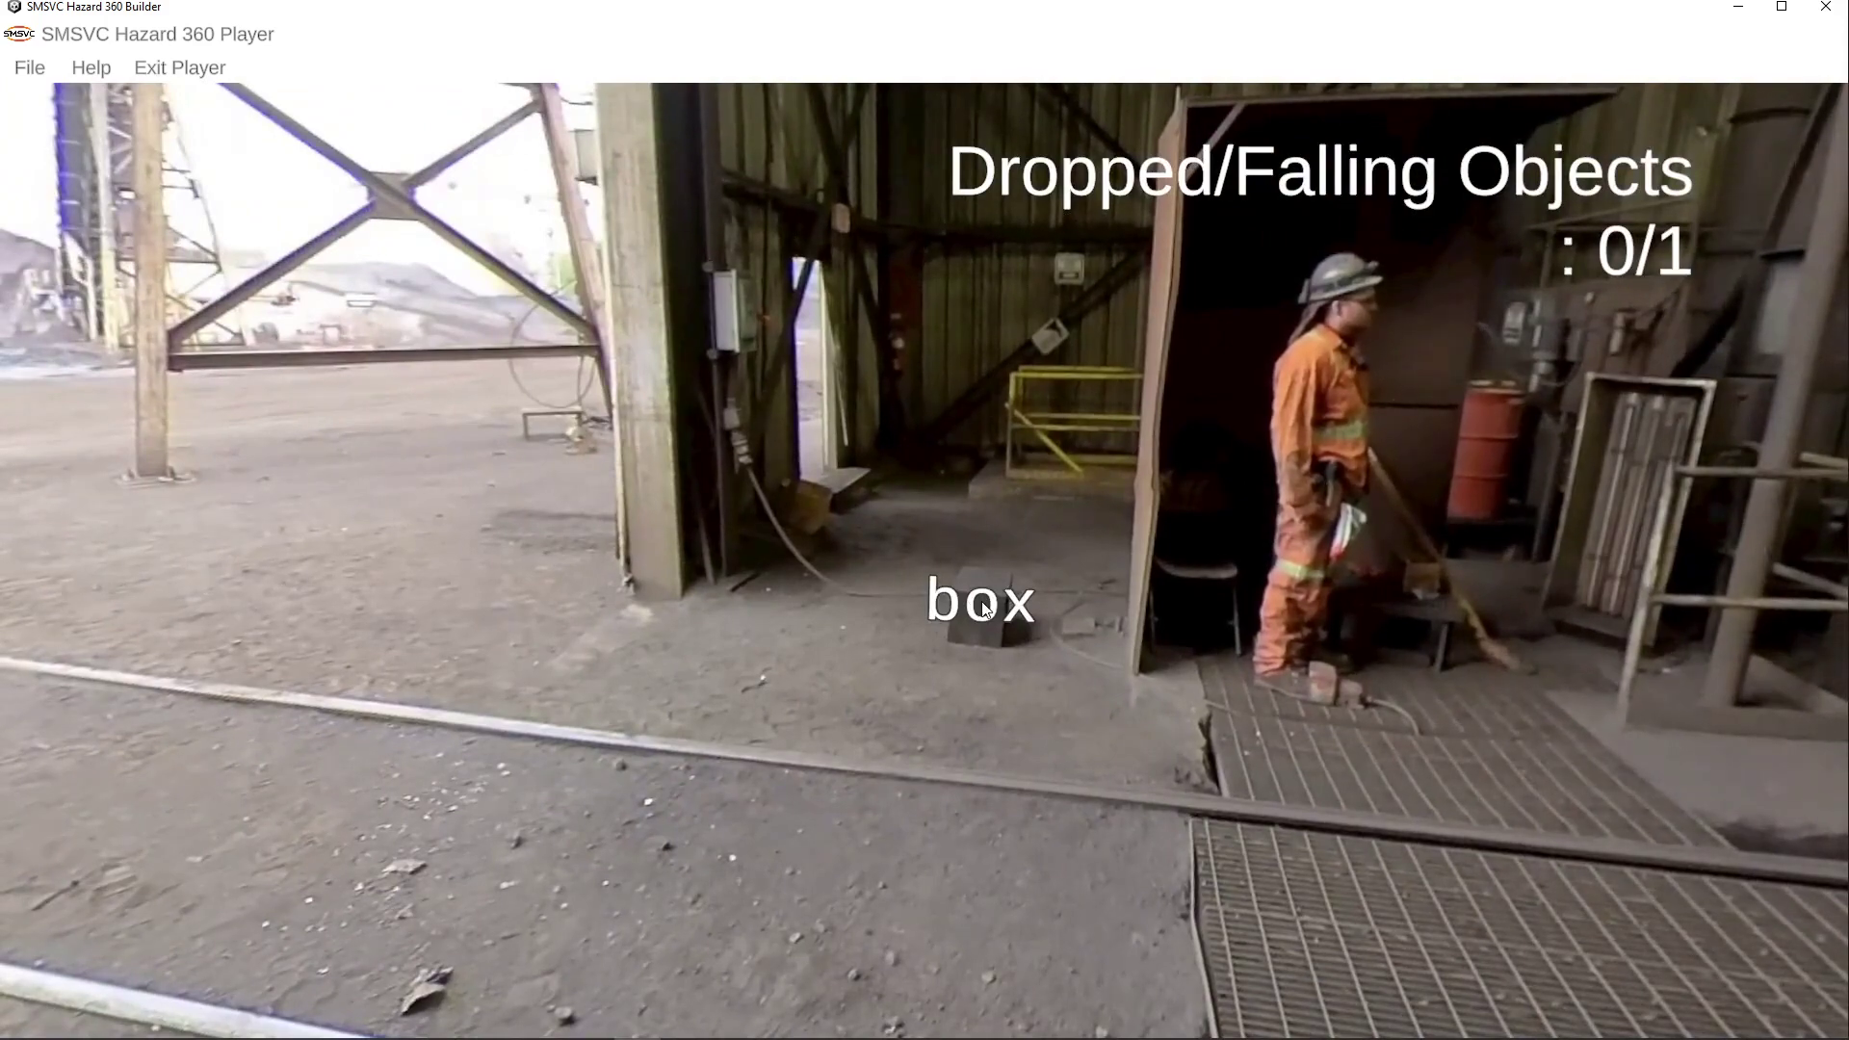
pyautogui.click(992, 612)
pyautogui.click(1257, 837)
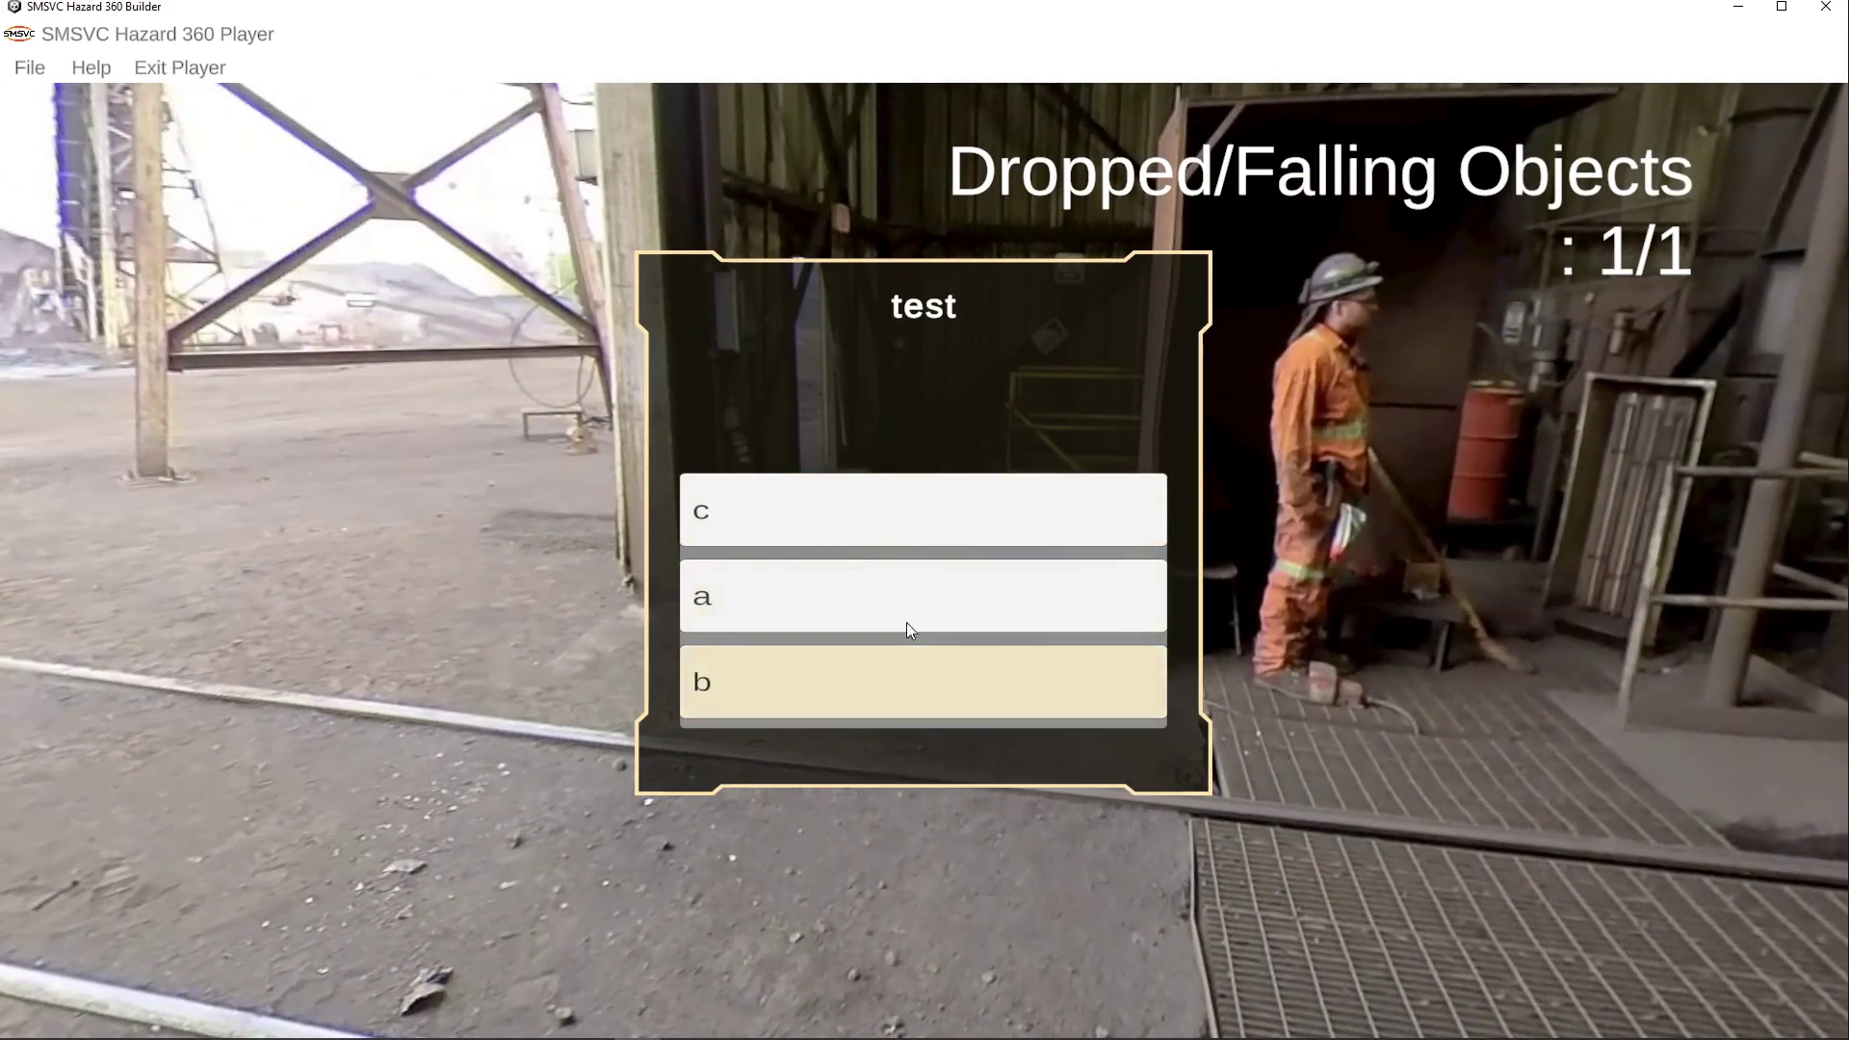
pyautogui.click(836, 505)
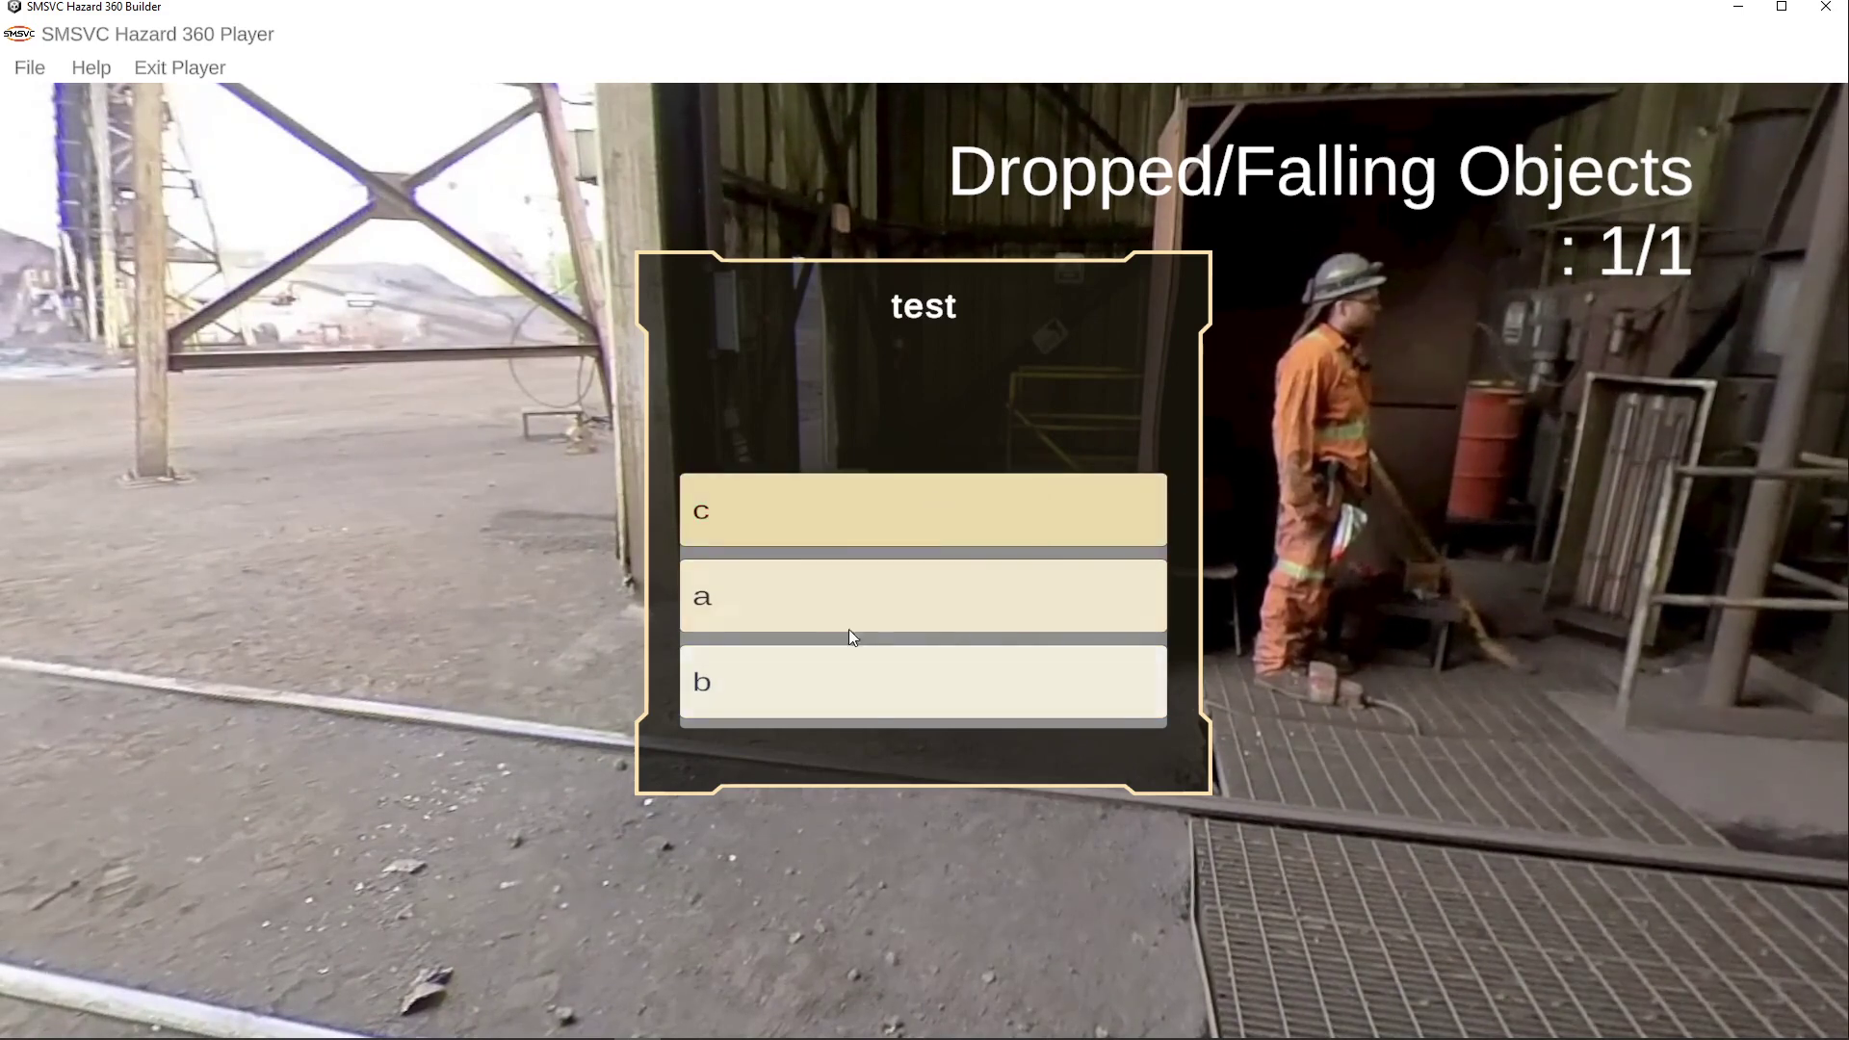
pyautogui.click(872, 614)
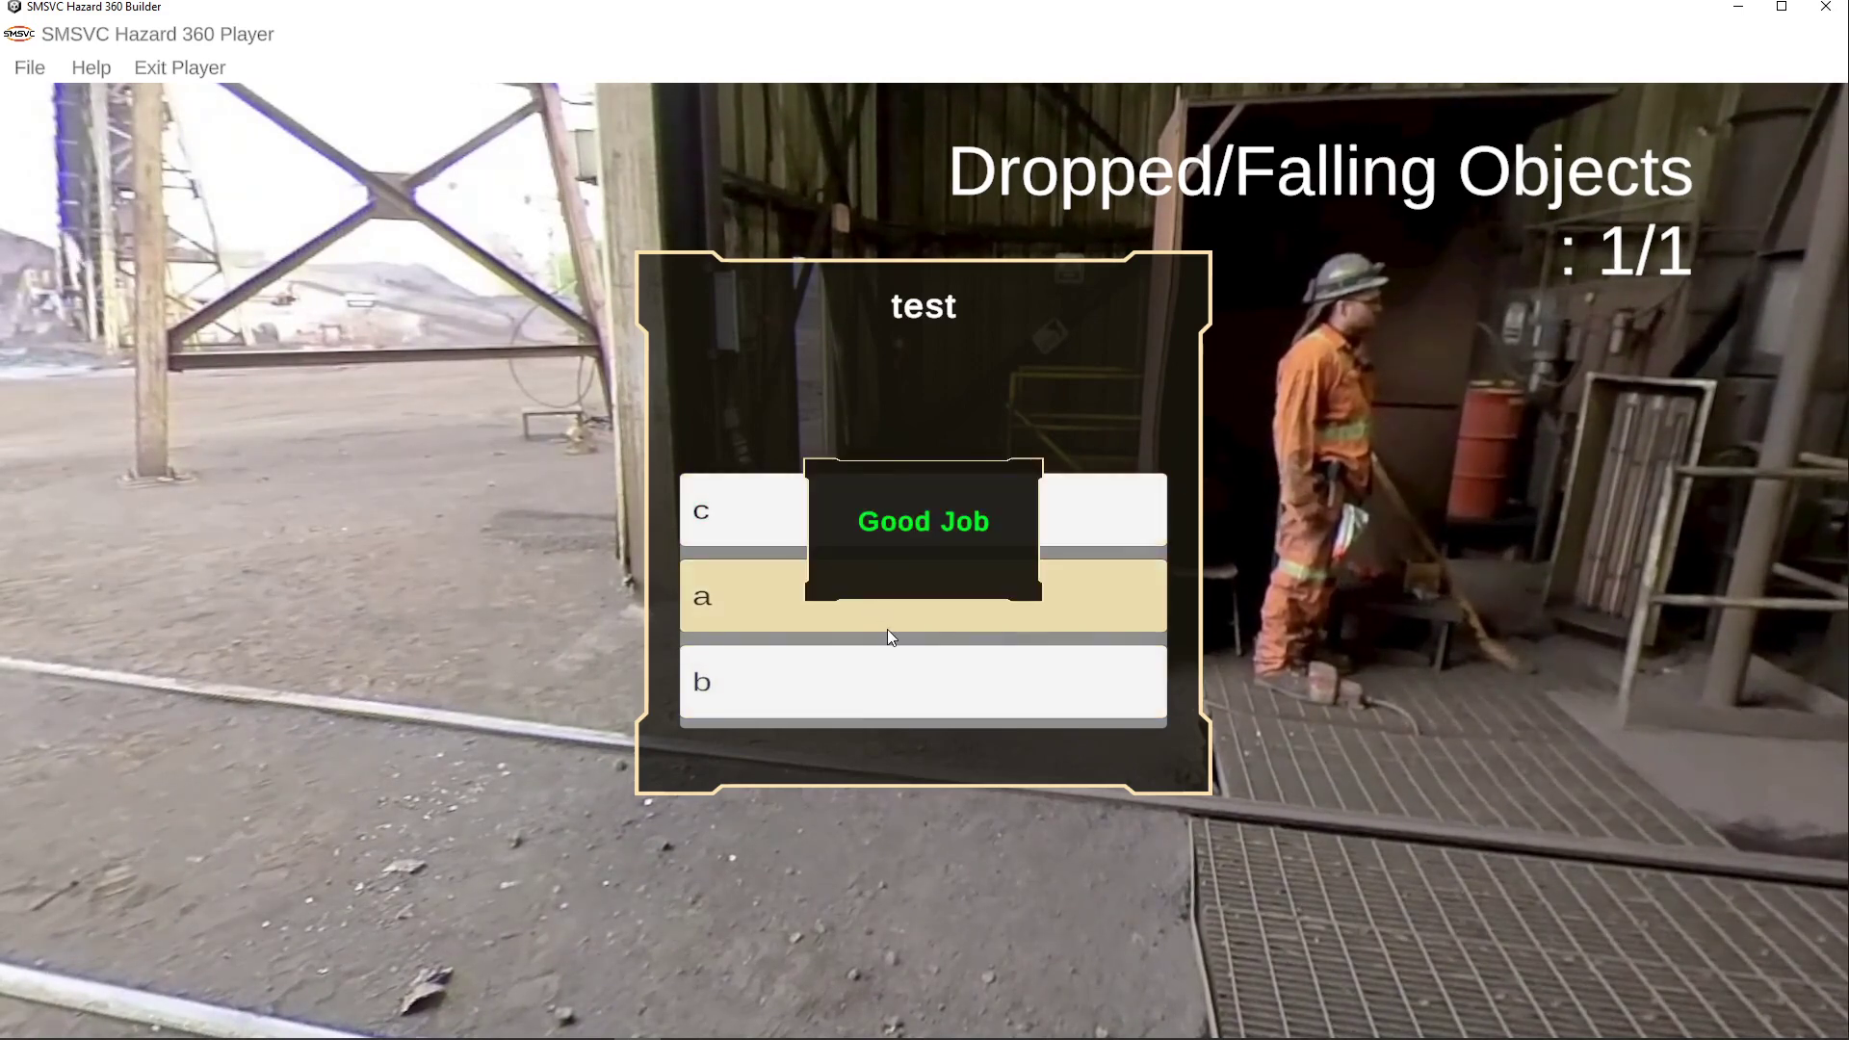
# Step: Close the box hazard's information panel and dismiss the scenario completion message
pyautogui.click(1065, 757)
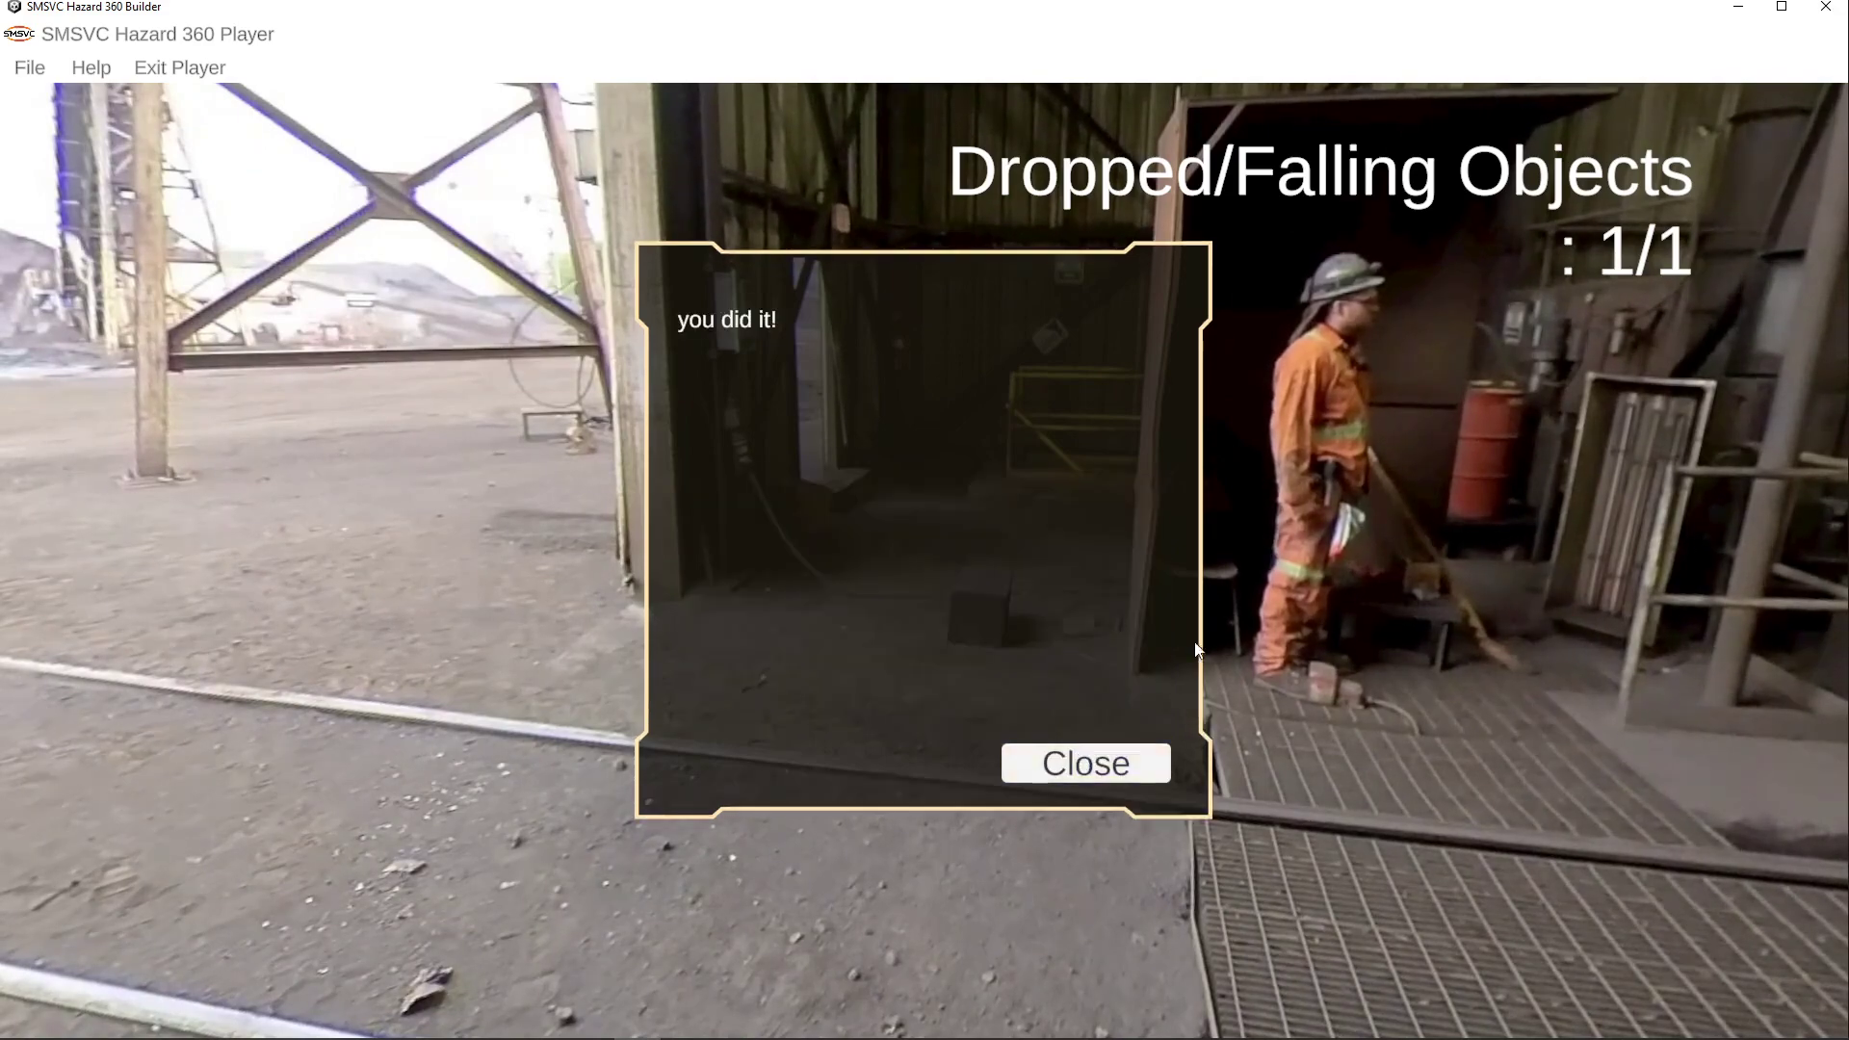
pyautogui.click(1065, 763)
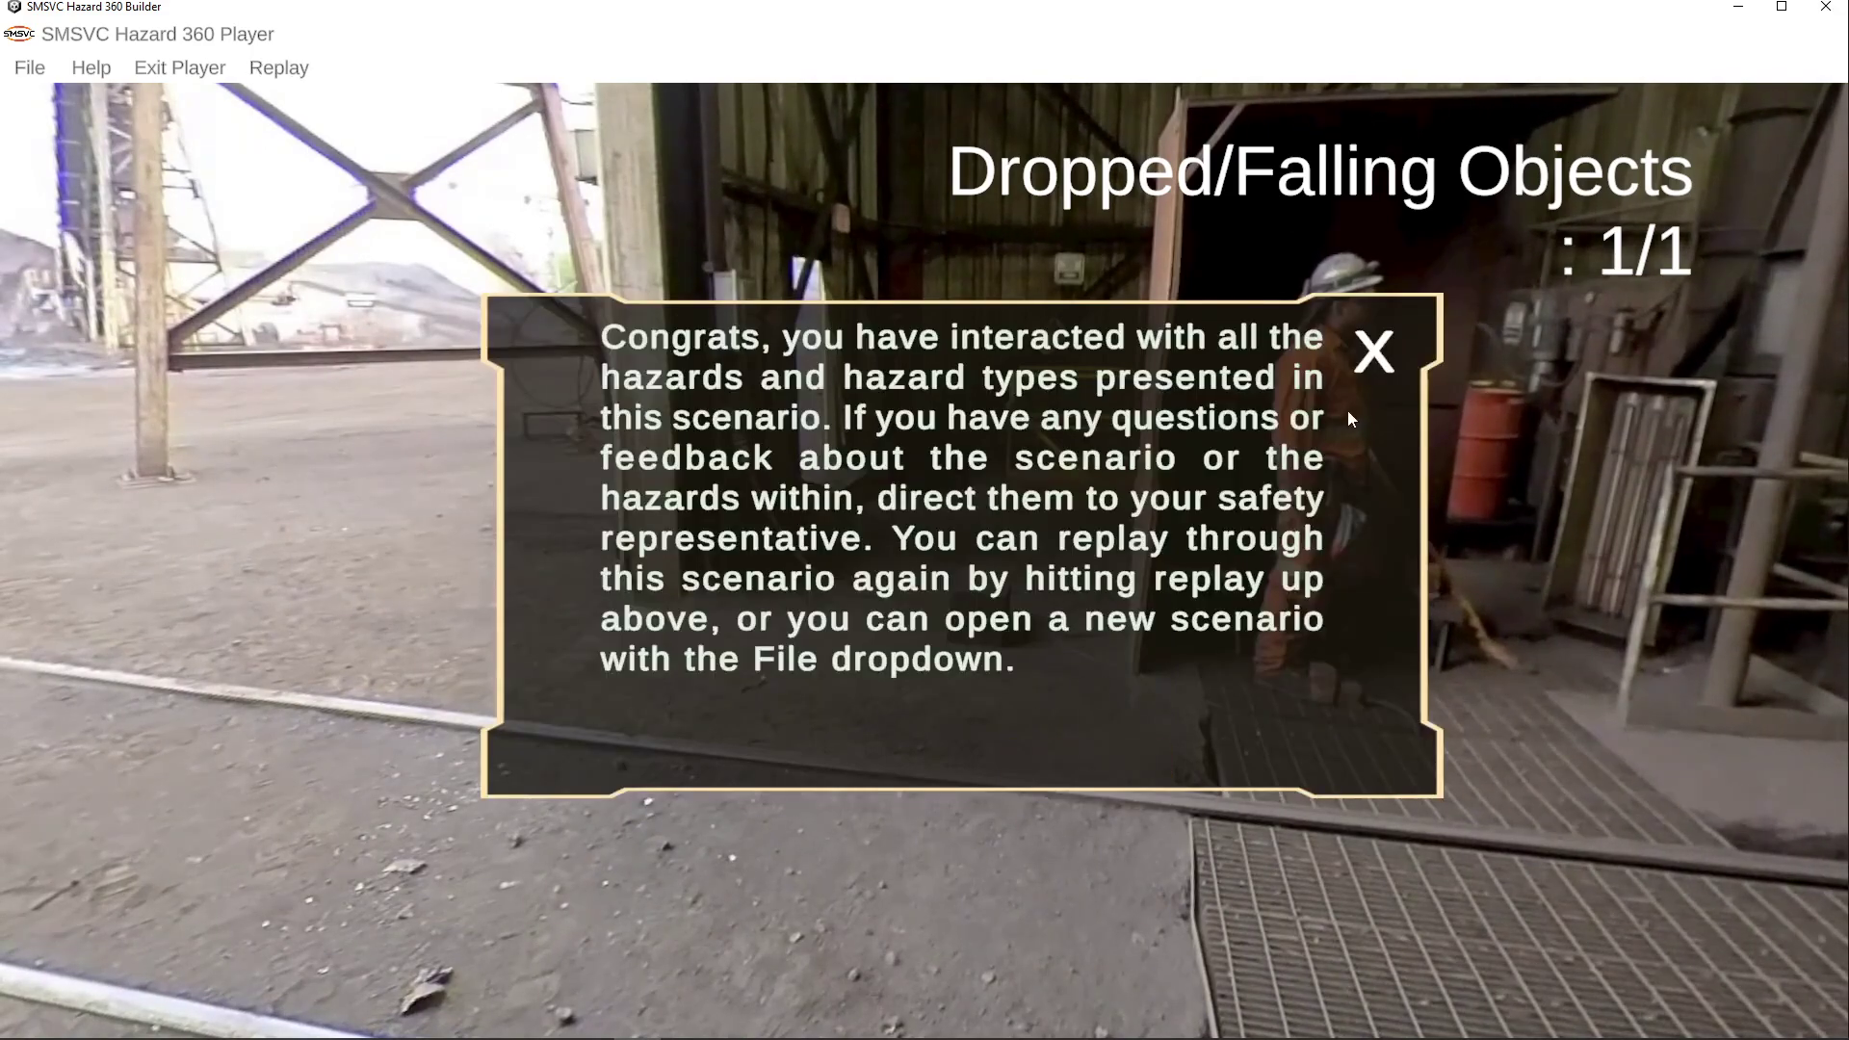
pyautogui.click(1374, 348)
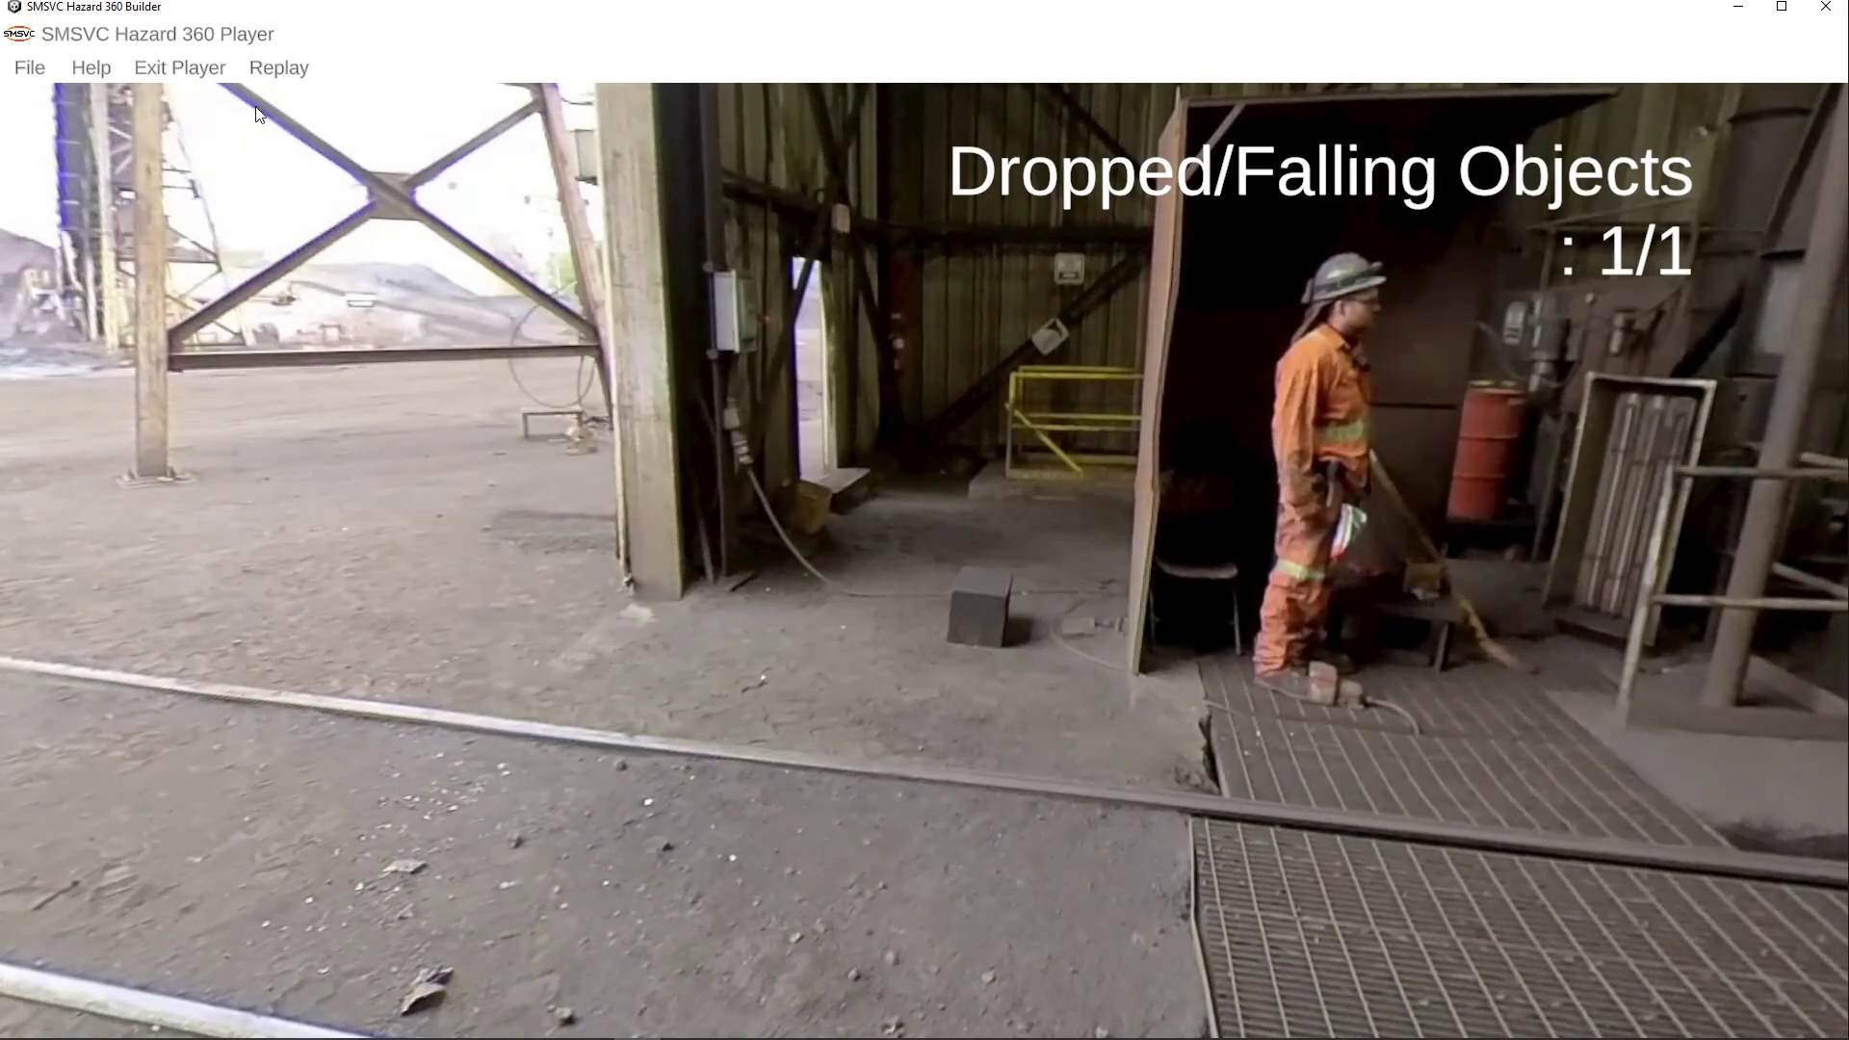
# Step: Exit player mode to return to the builder and dismiss the welcome message
pyautogui.click(162, 68)
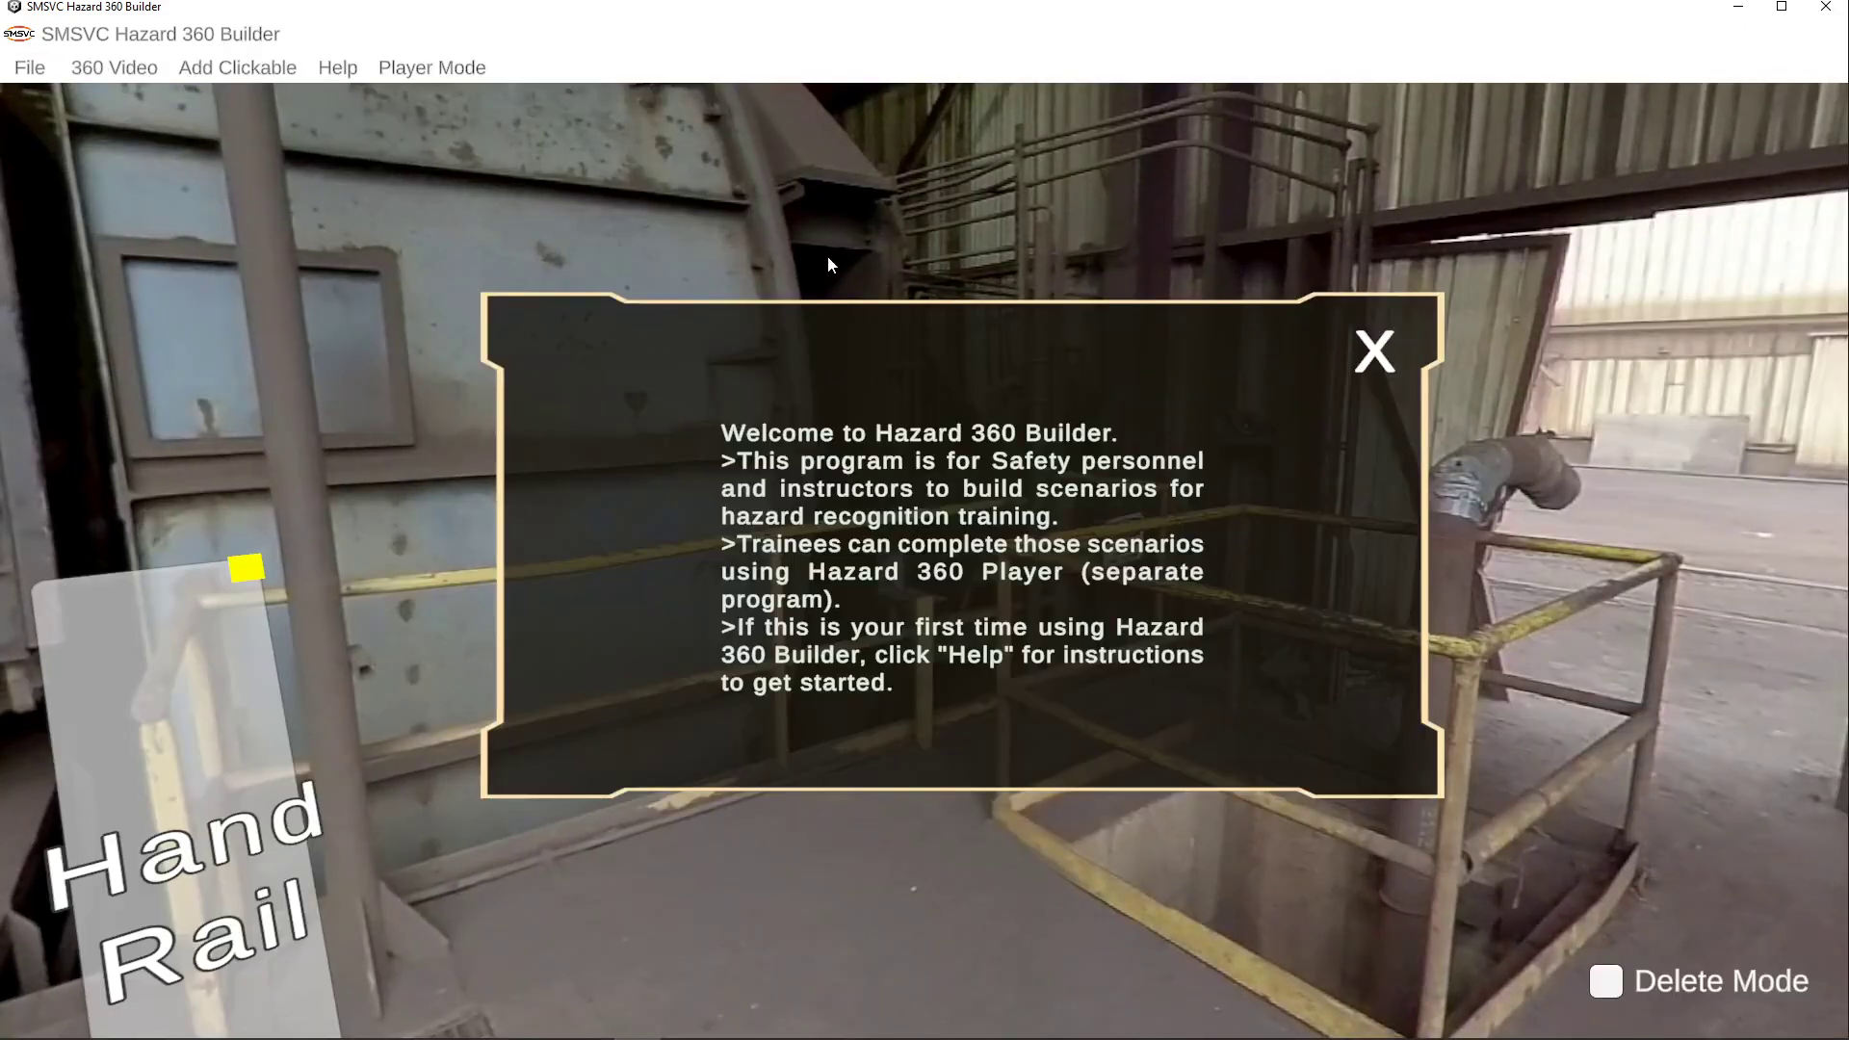
pyautogui.moveTo(829, 256); pyautogui.dragTo(978, 241)
pyautogui.click(1377, 353)
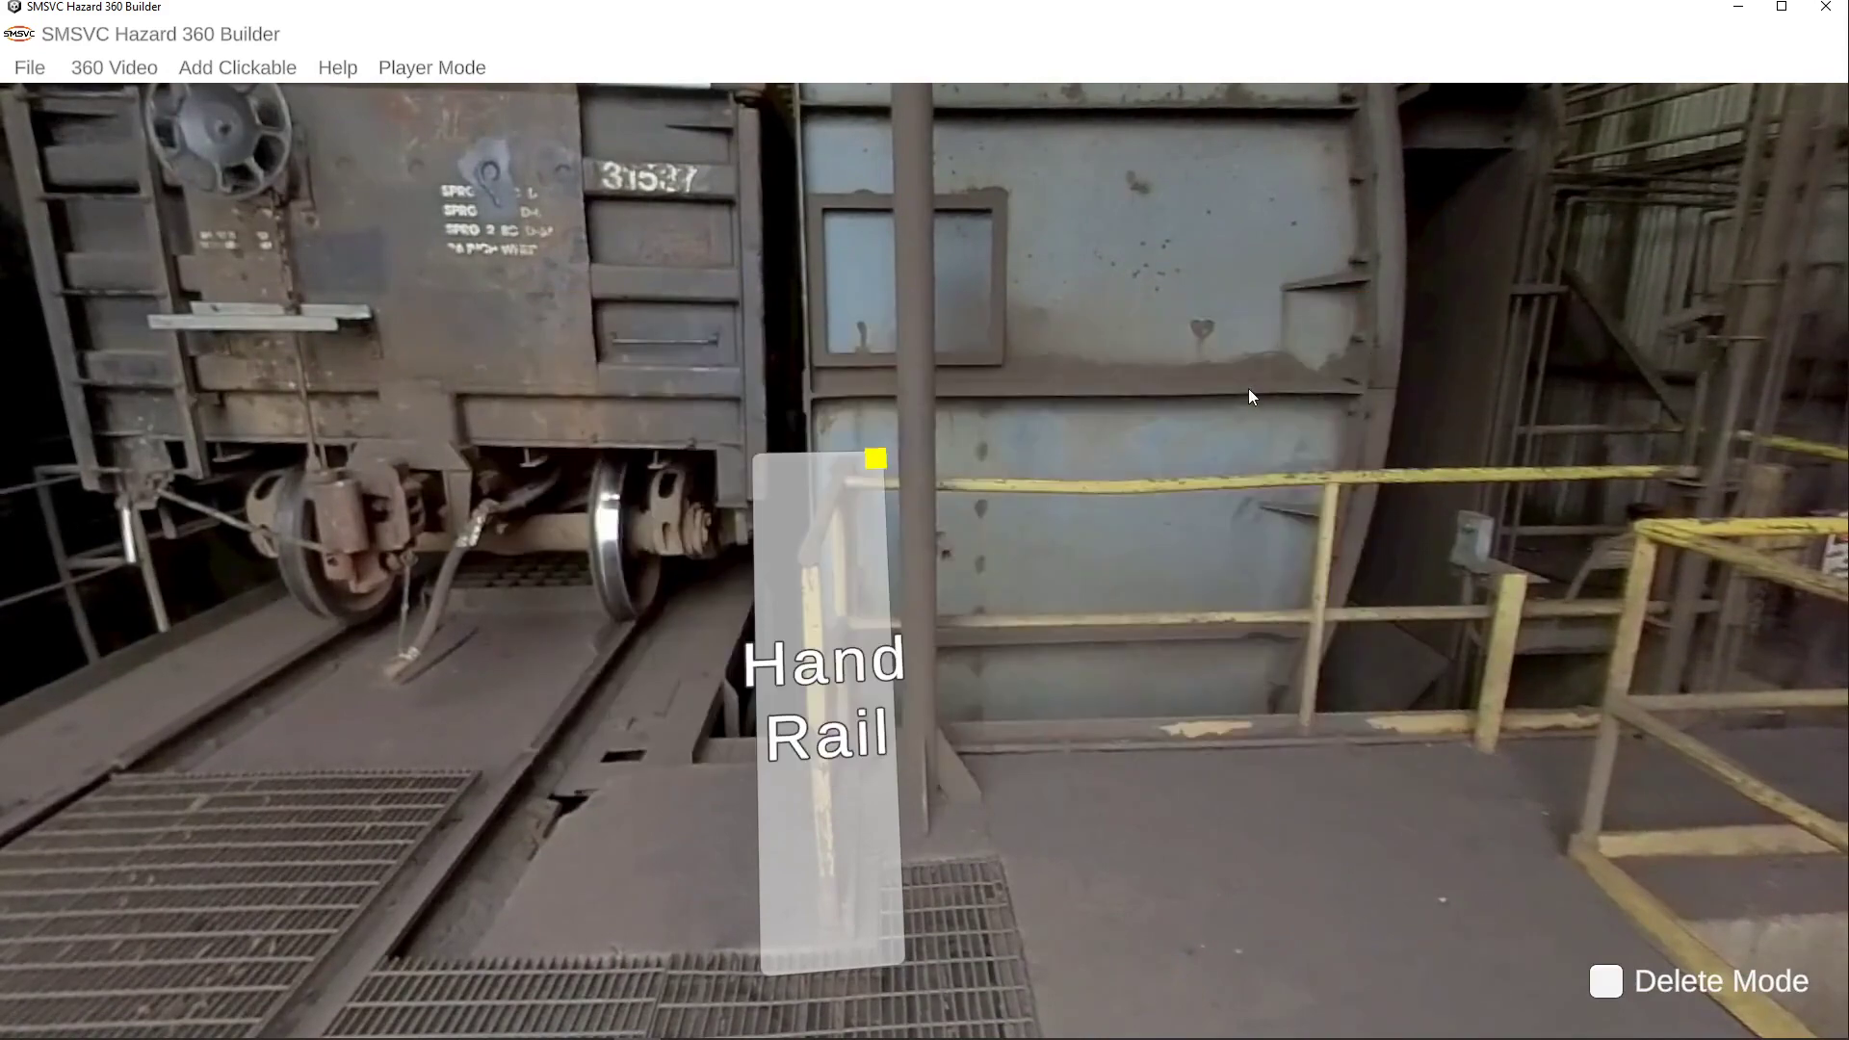
# Step: Save the scenario as "sample" in JSON format in the Hazard360Builder folder
pyautogui.moveTo(837, 364); pyautogui.dragTo(902, 355)
pyautogui.click(37, 67)
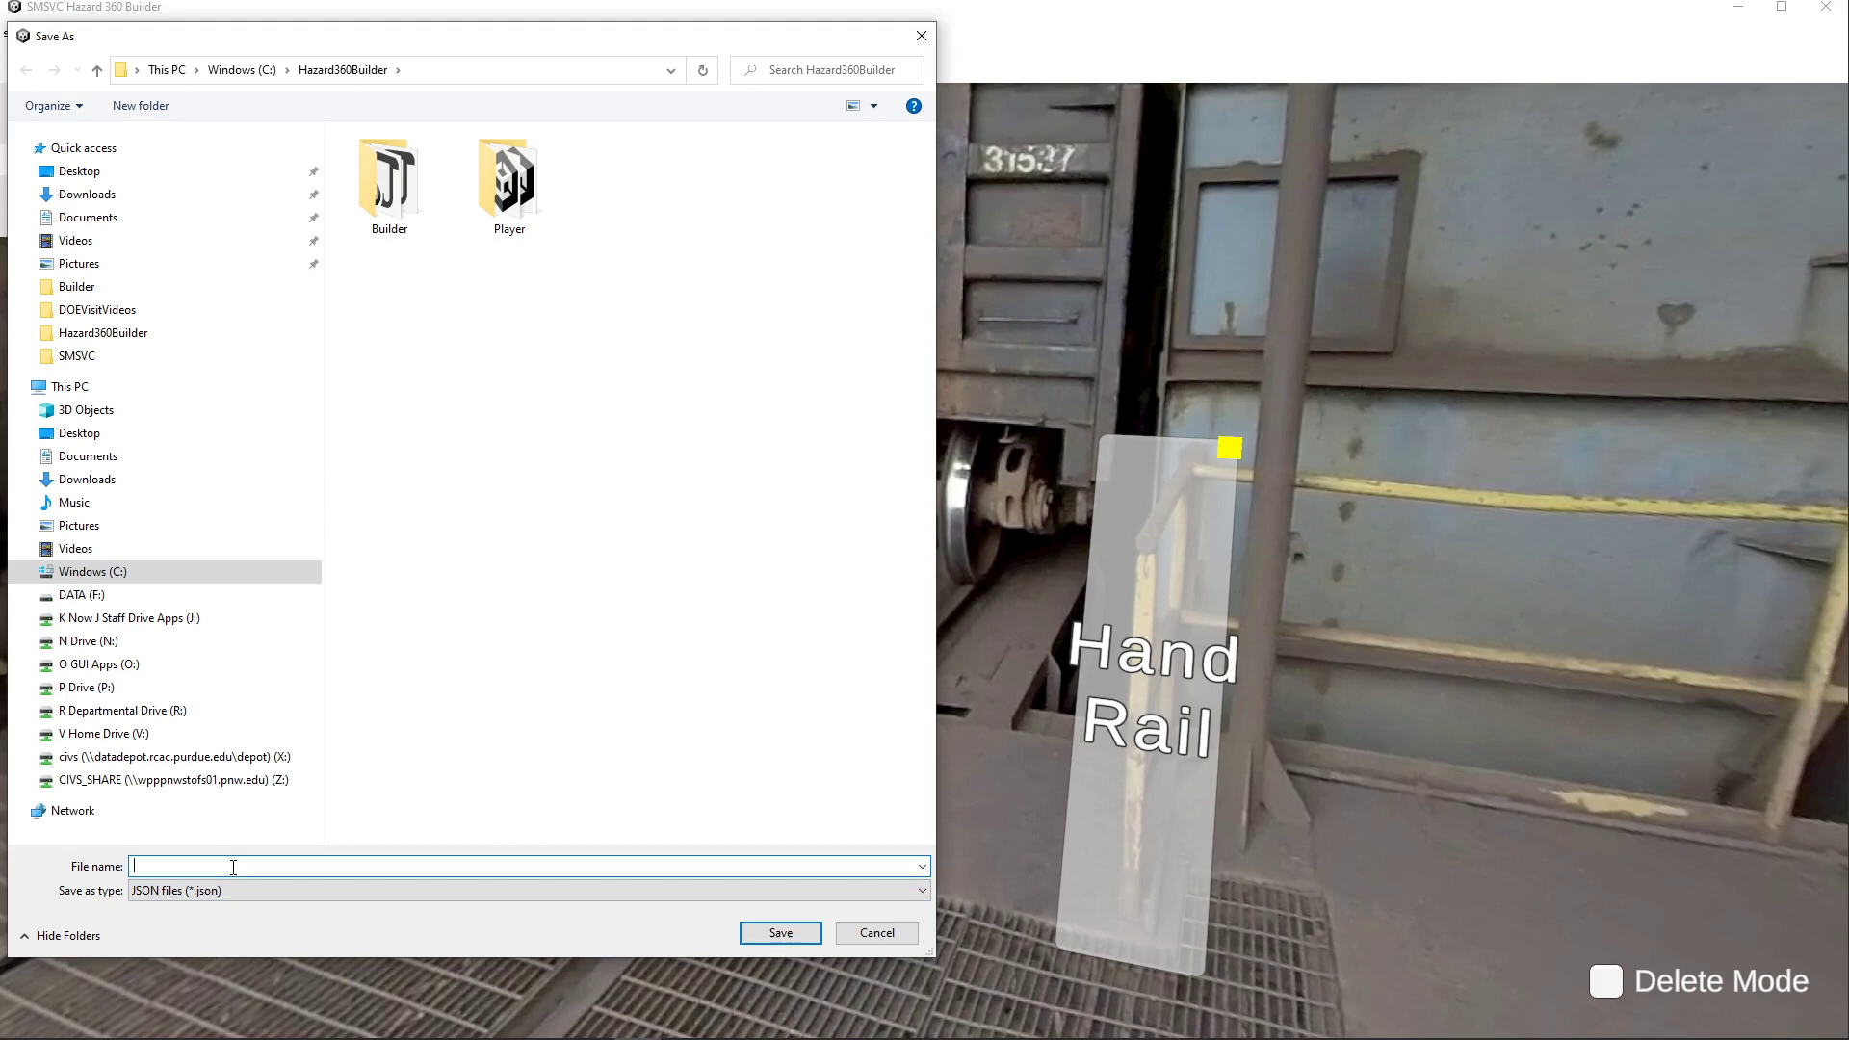
pyautogui.write('s')
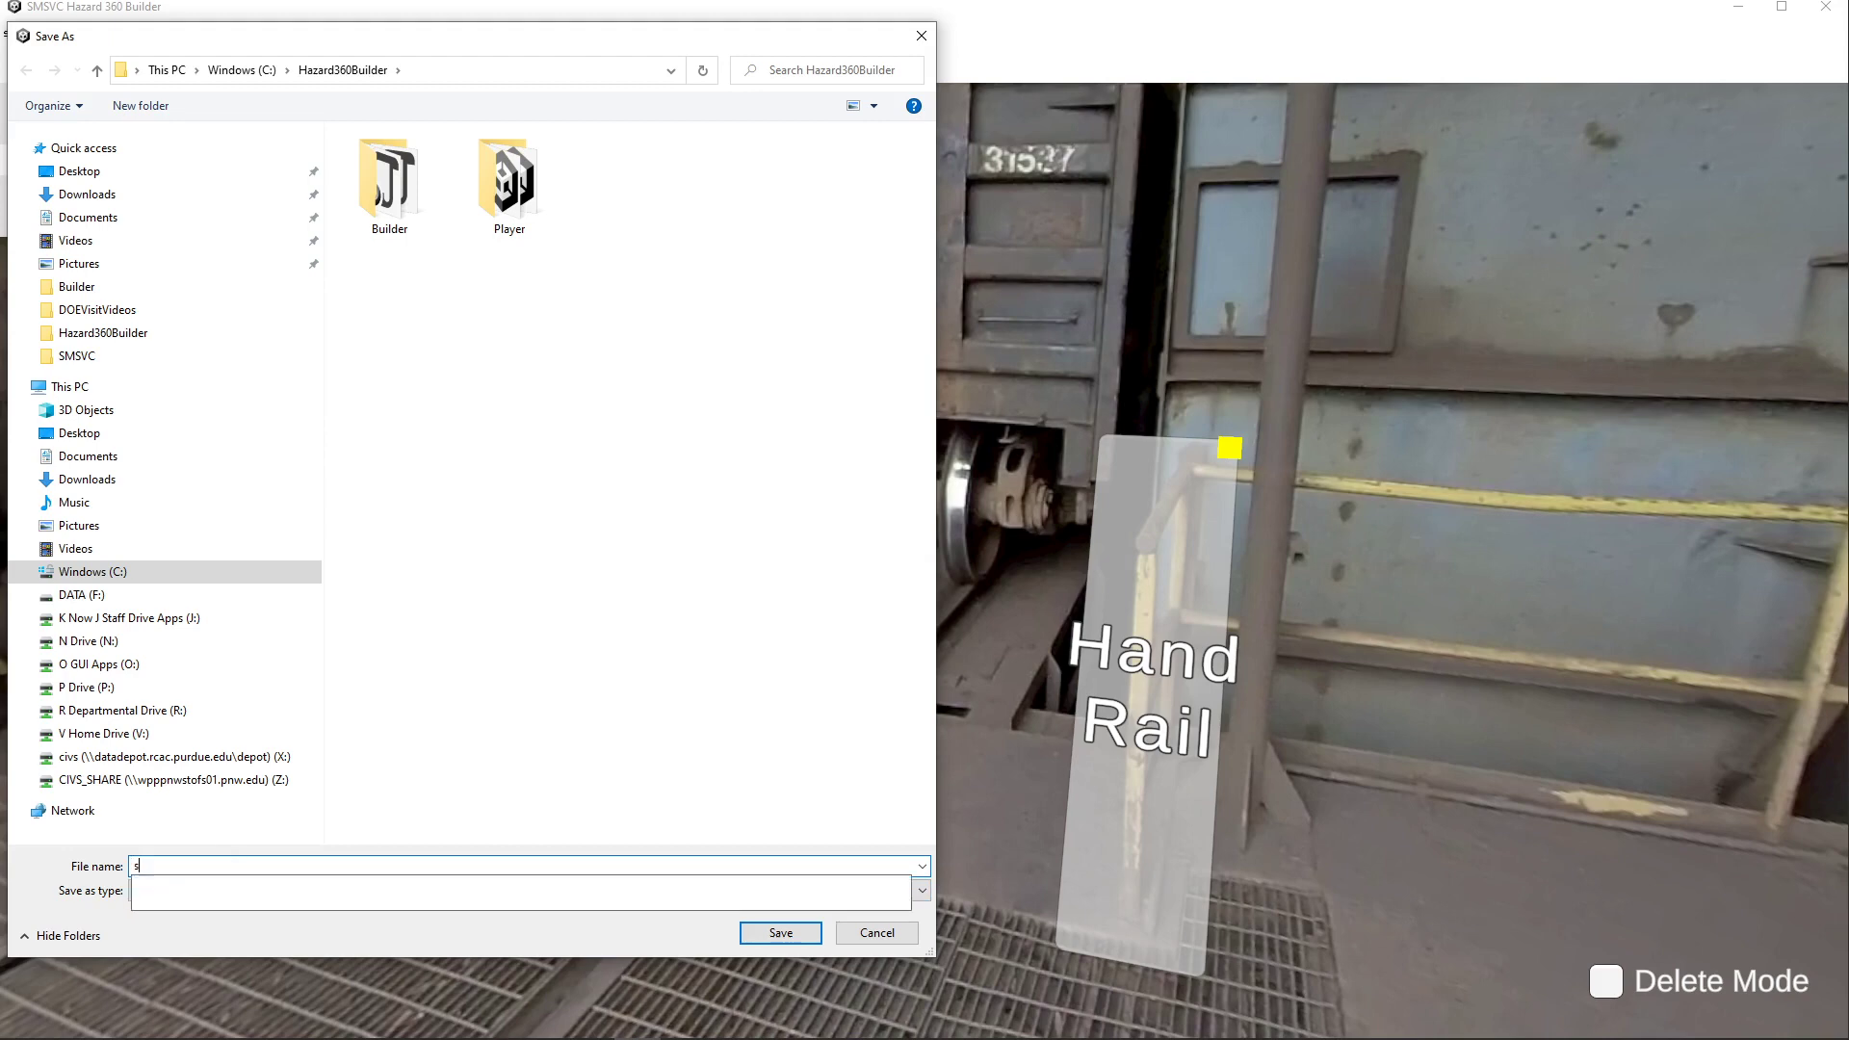
pyautogui.write('ample')
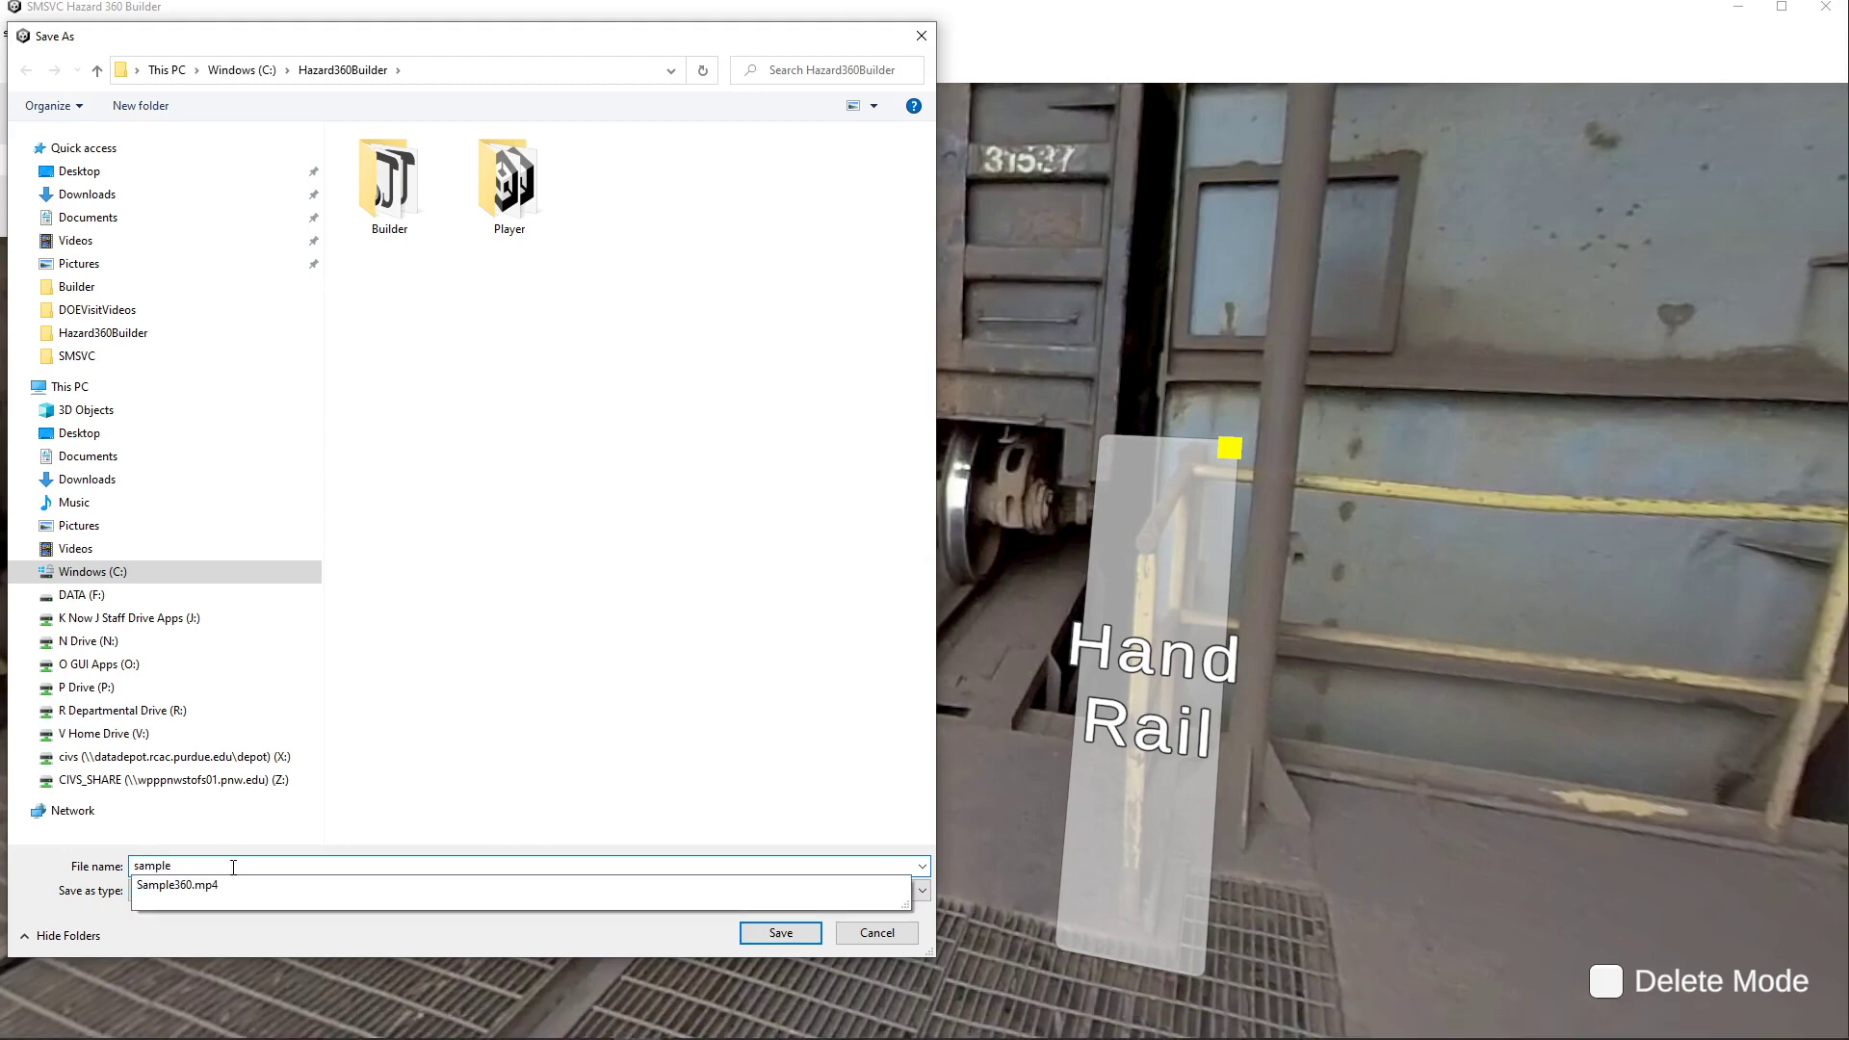
pyautogui.click(778, 936)
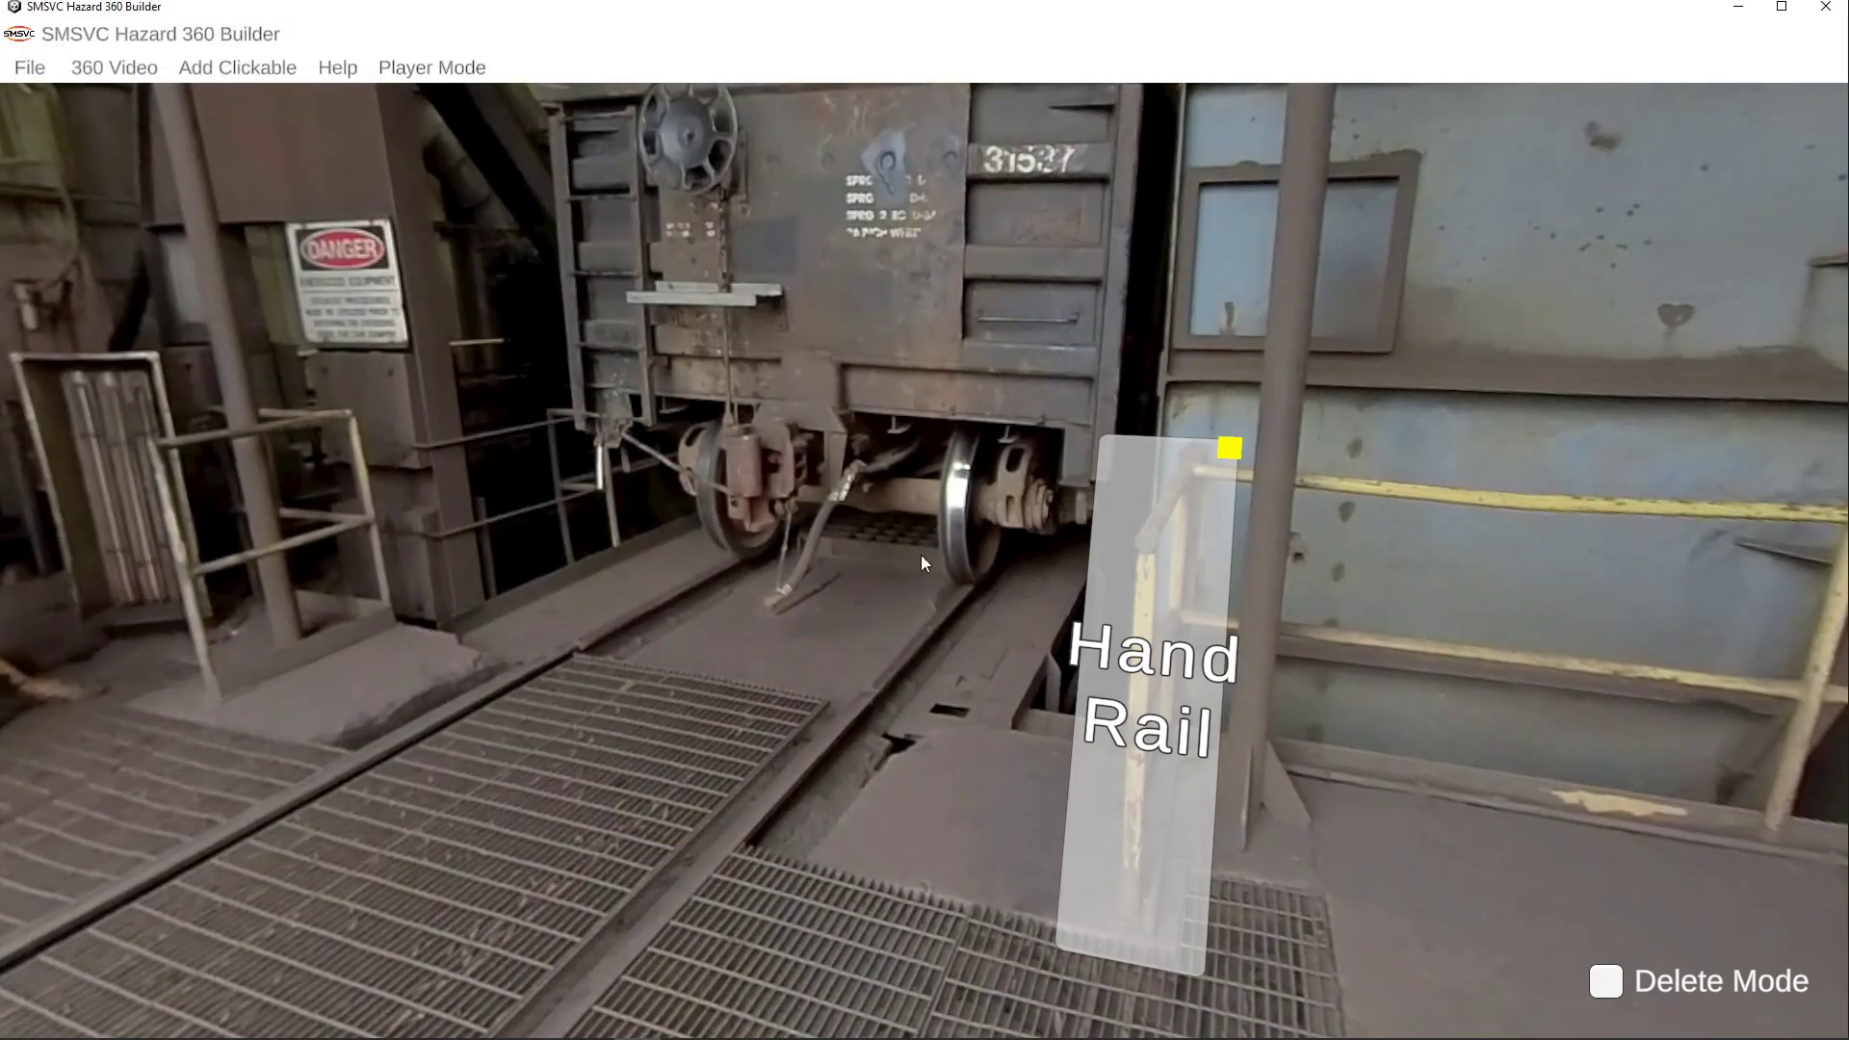
# Step: Turn on Delete Mode and delete the box hazard from the 360 scene
pyautogui.moveTo(1230, 450); pyautogui.dragTo(1136, 685)
pyautogui.moveTo(697, 674); pyautogui.dragTo(872, 655)
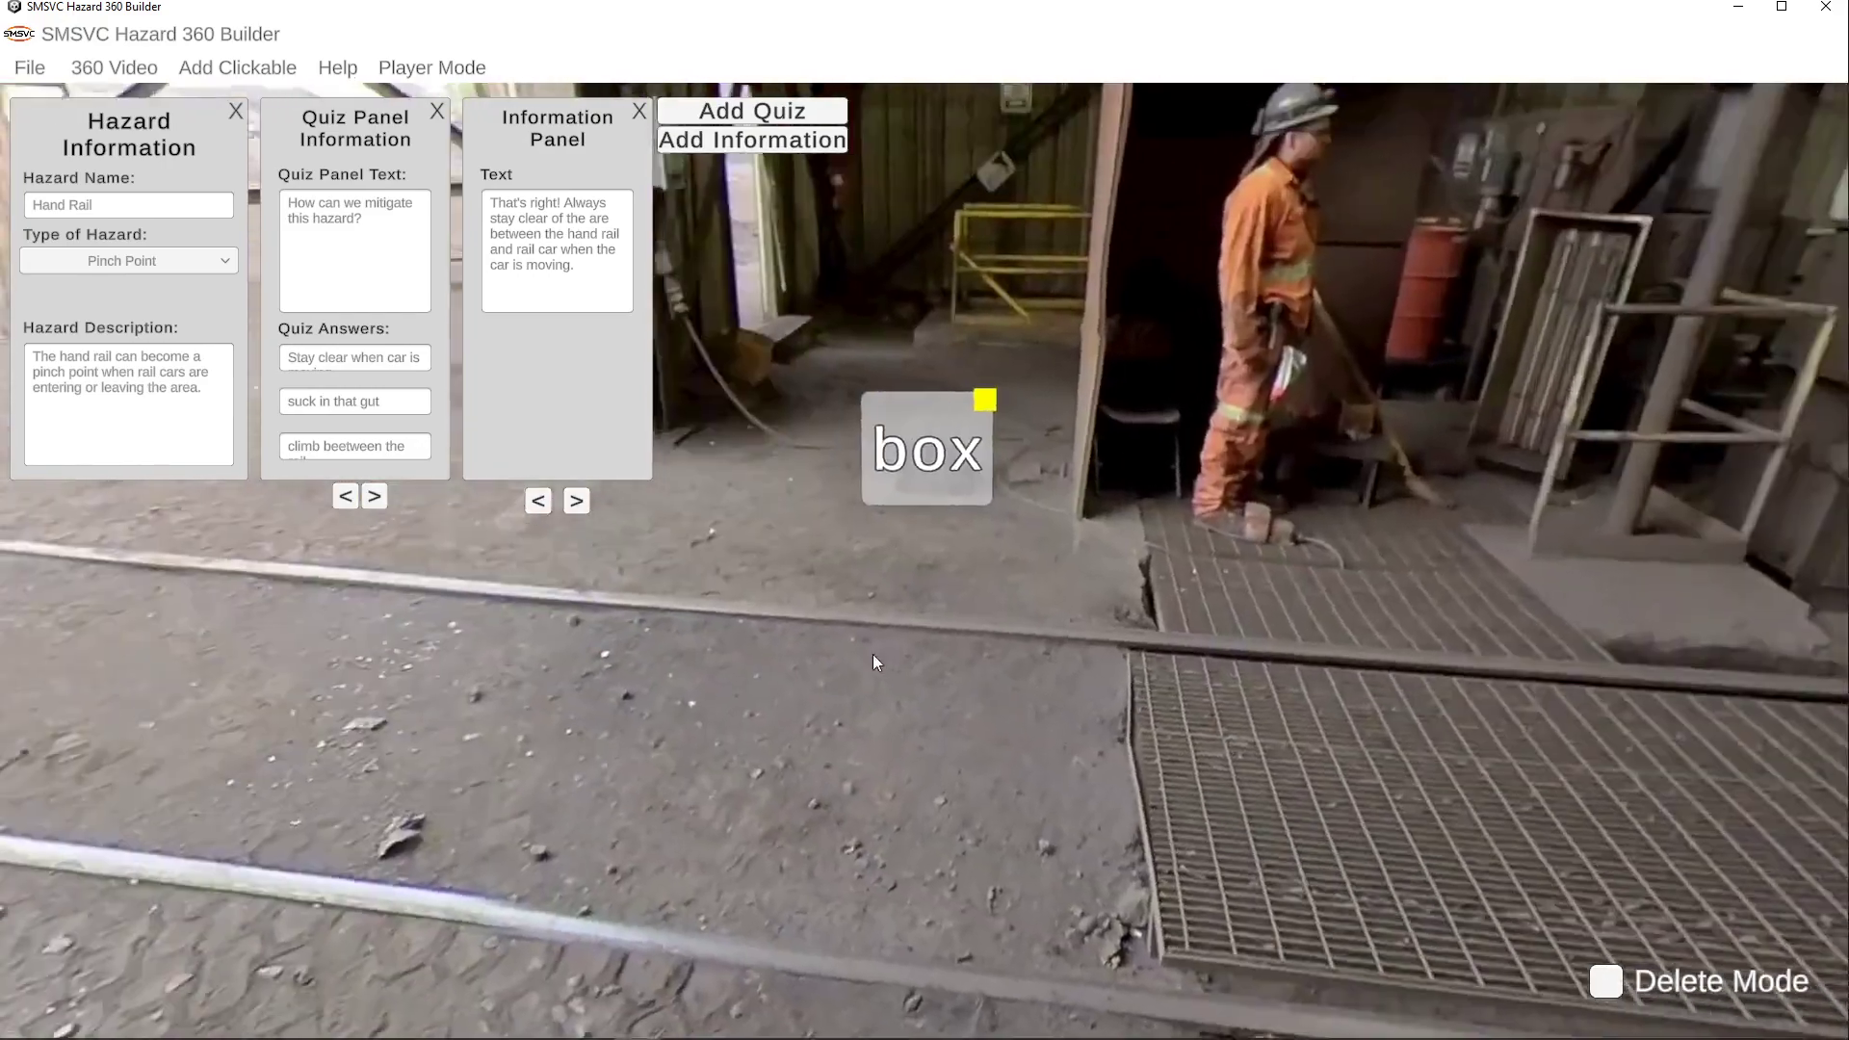
pyautogui.click(1604, 981)
pyautogui.click(942, 455)
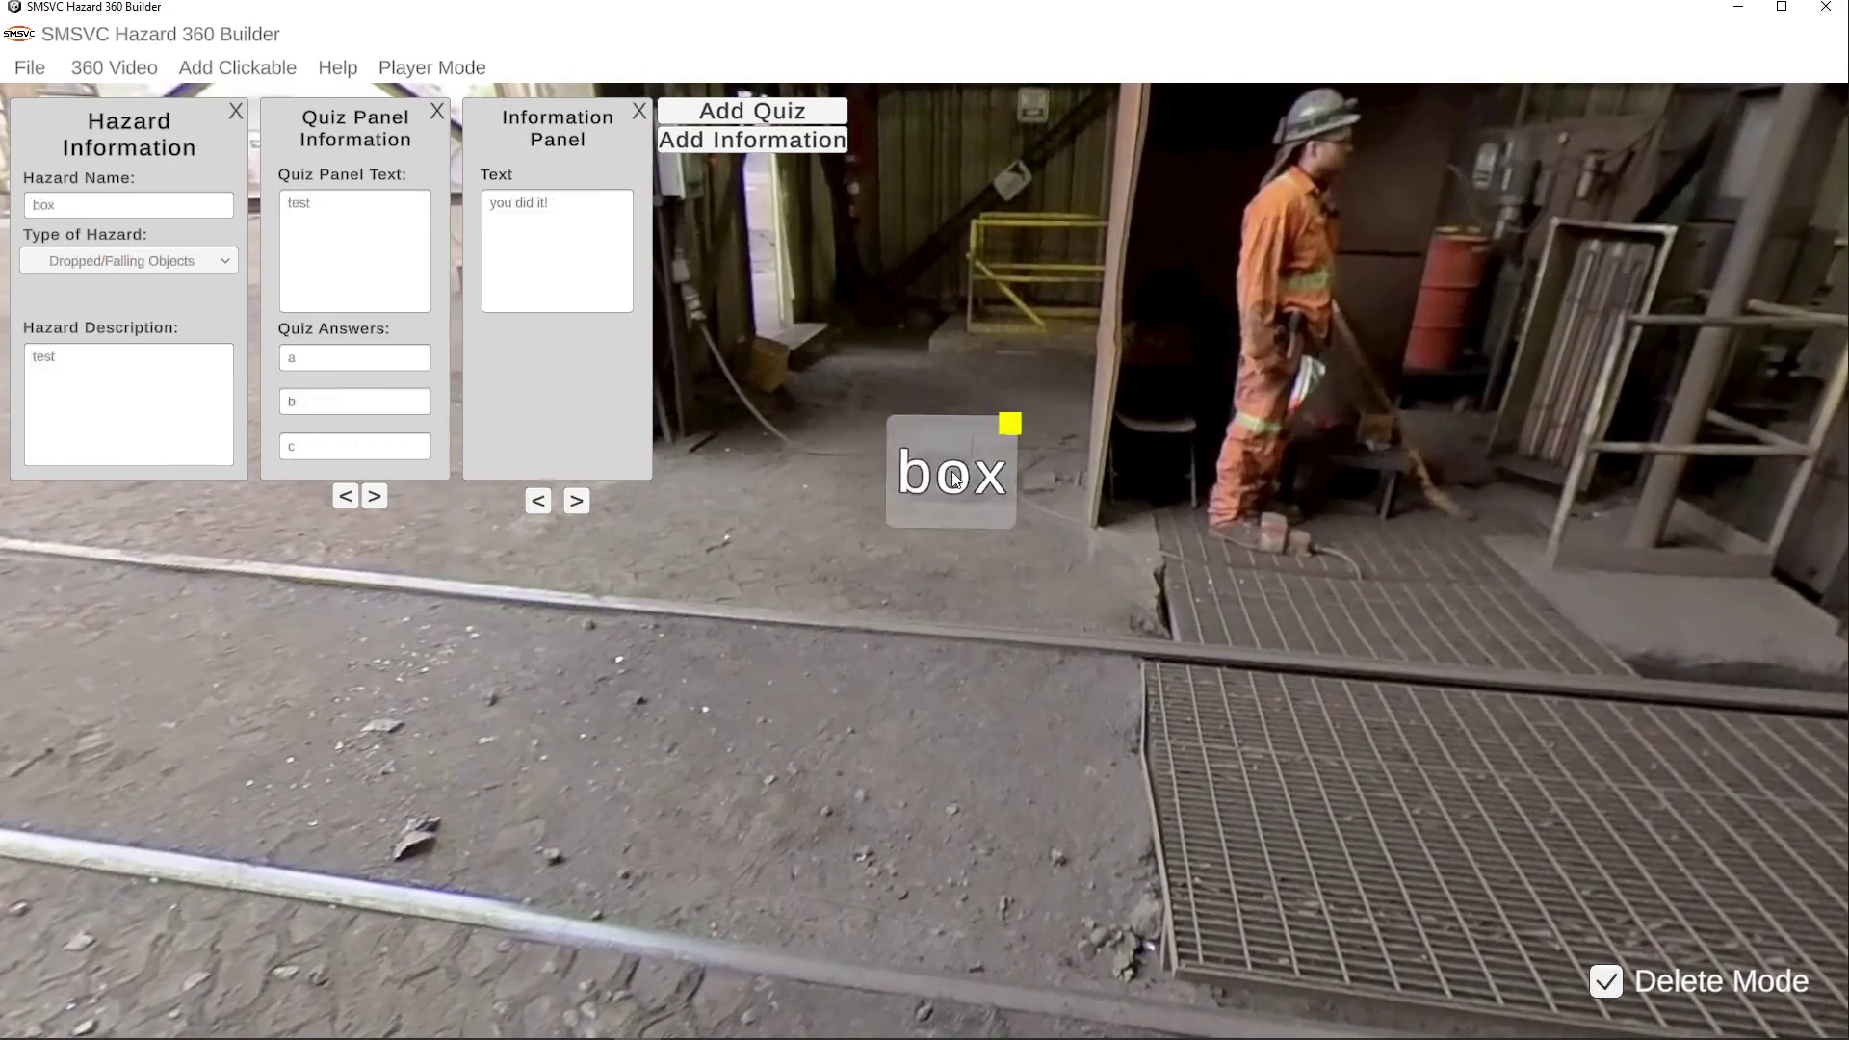
pyautogui.moveTo(1044, 631); pyautogui.dragTo(979, 661)
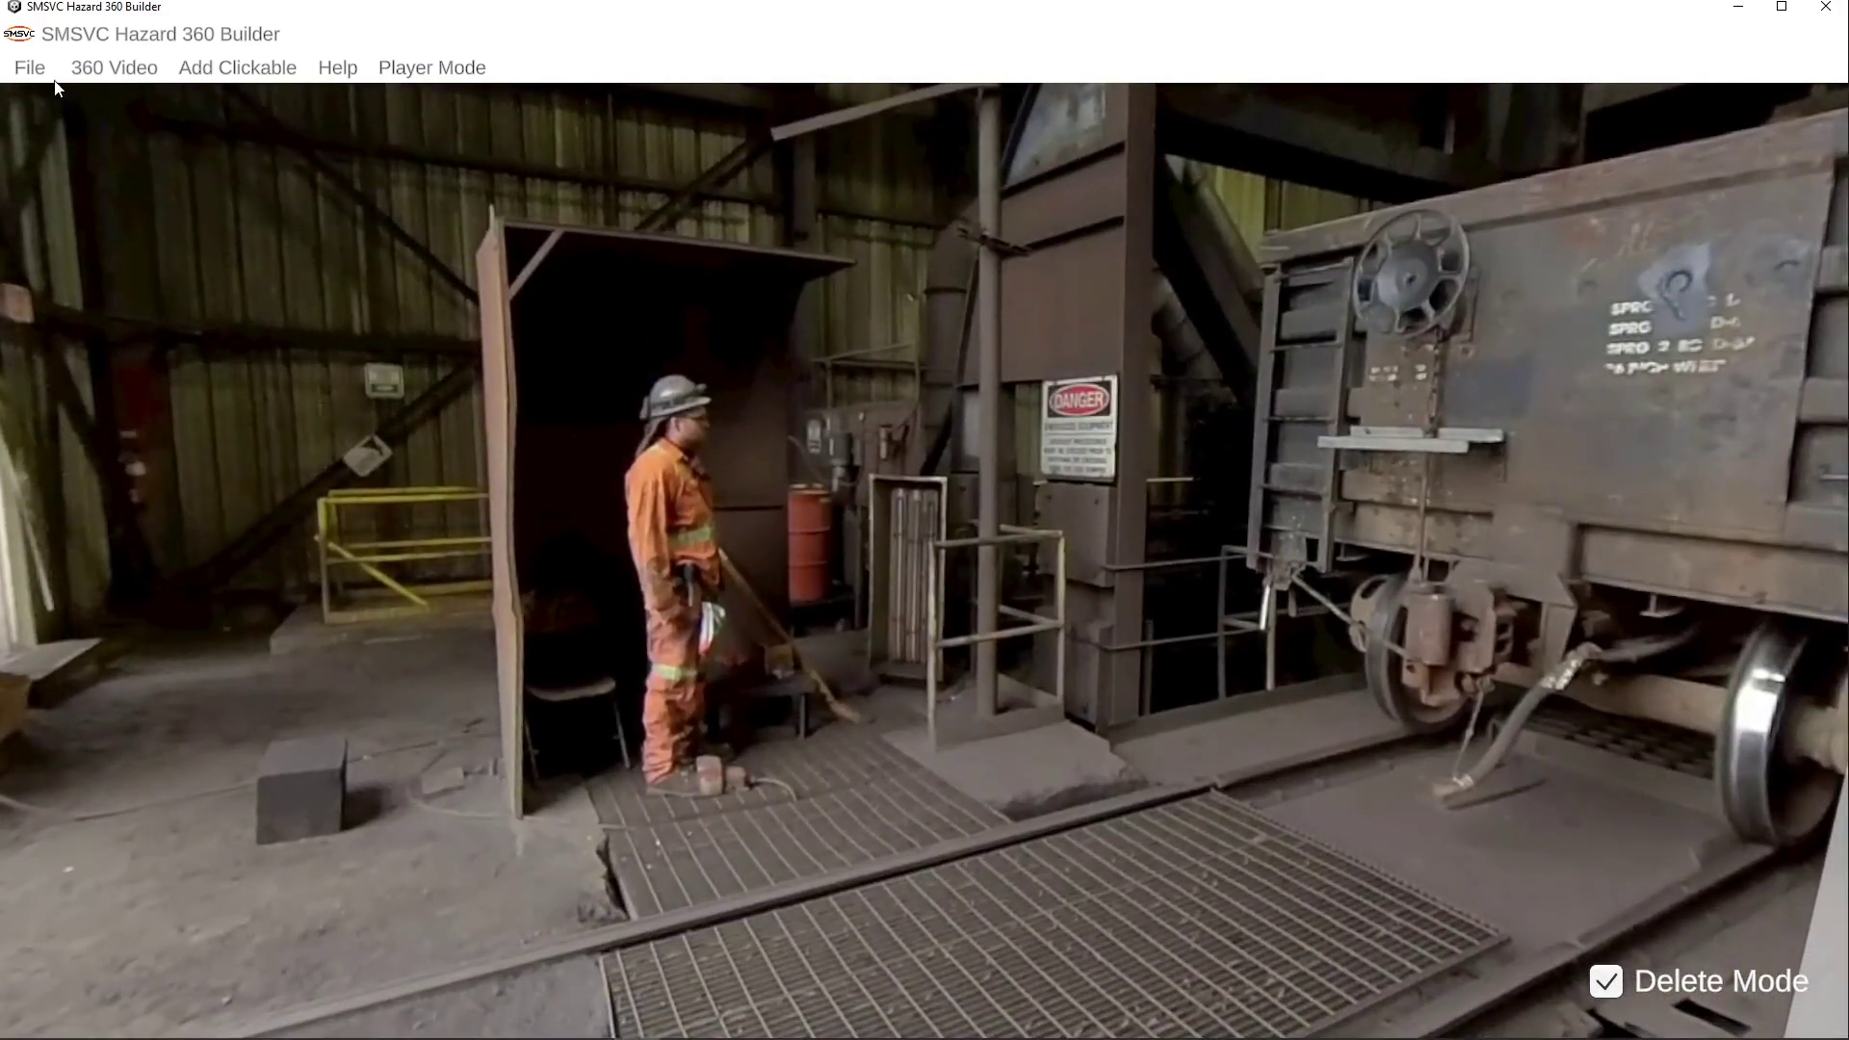
# Step: Save the scenario again, overwriting the existing sample.json file
pyautogui.click(30, 71)
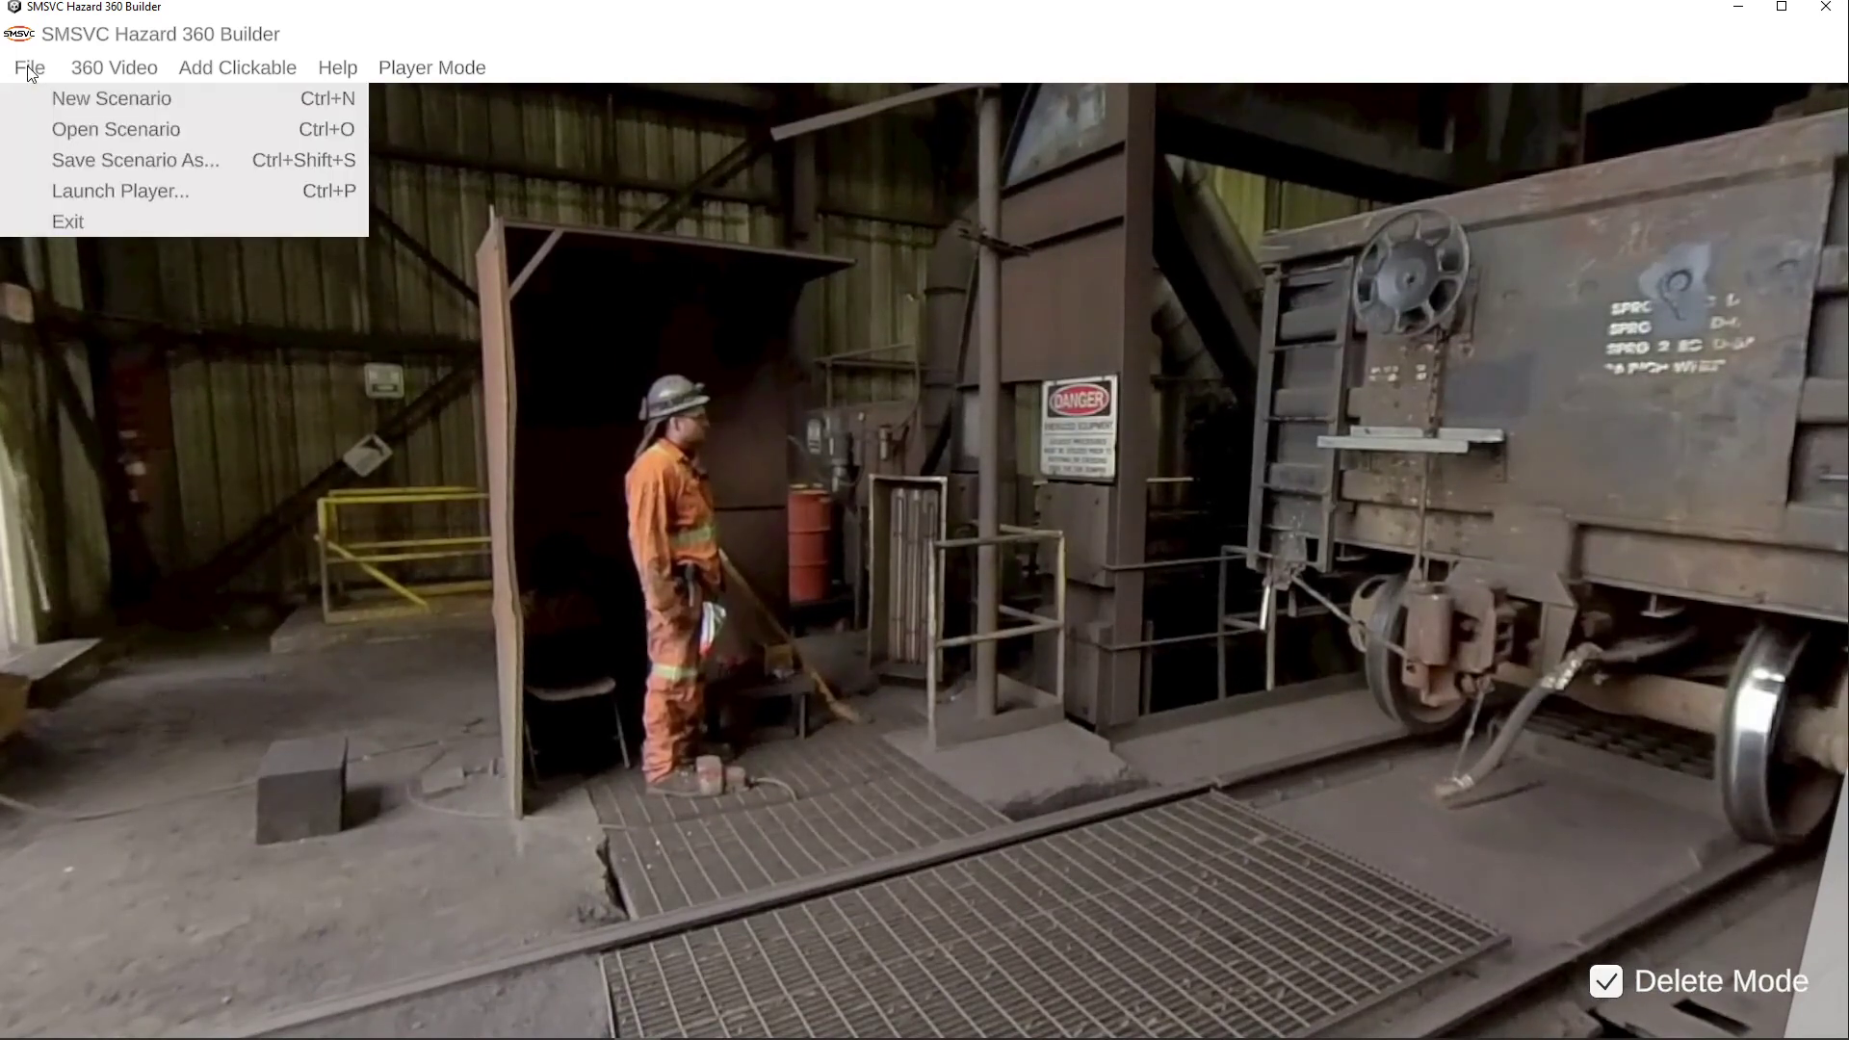
pyautogui.click(98, 162)
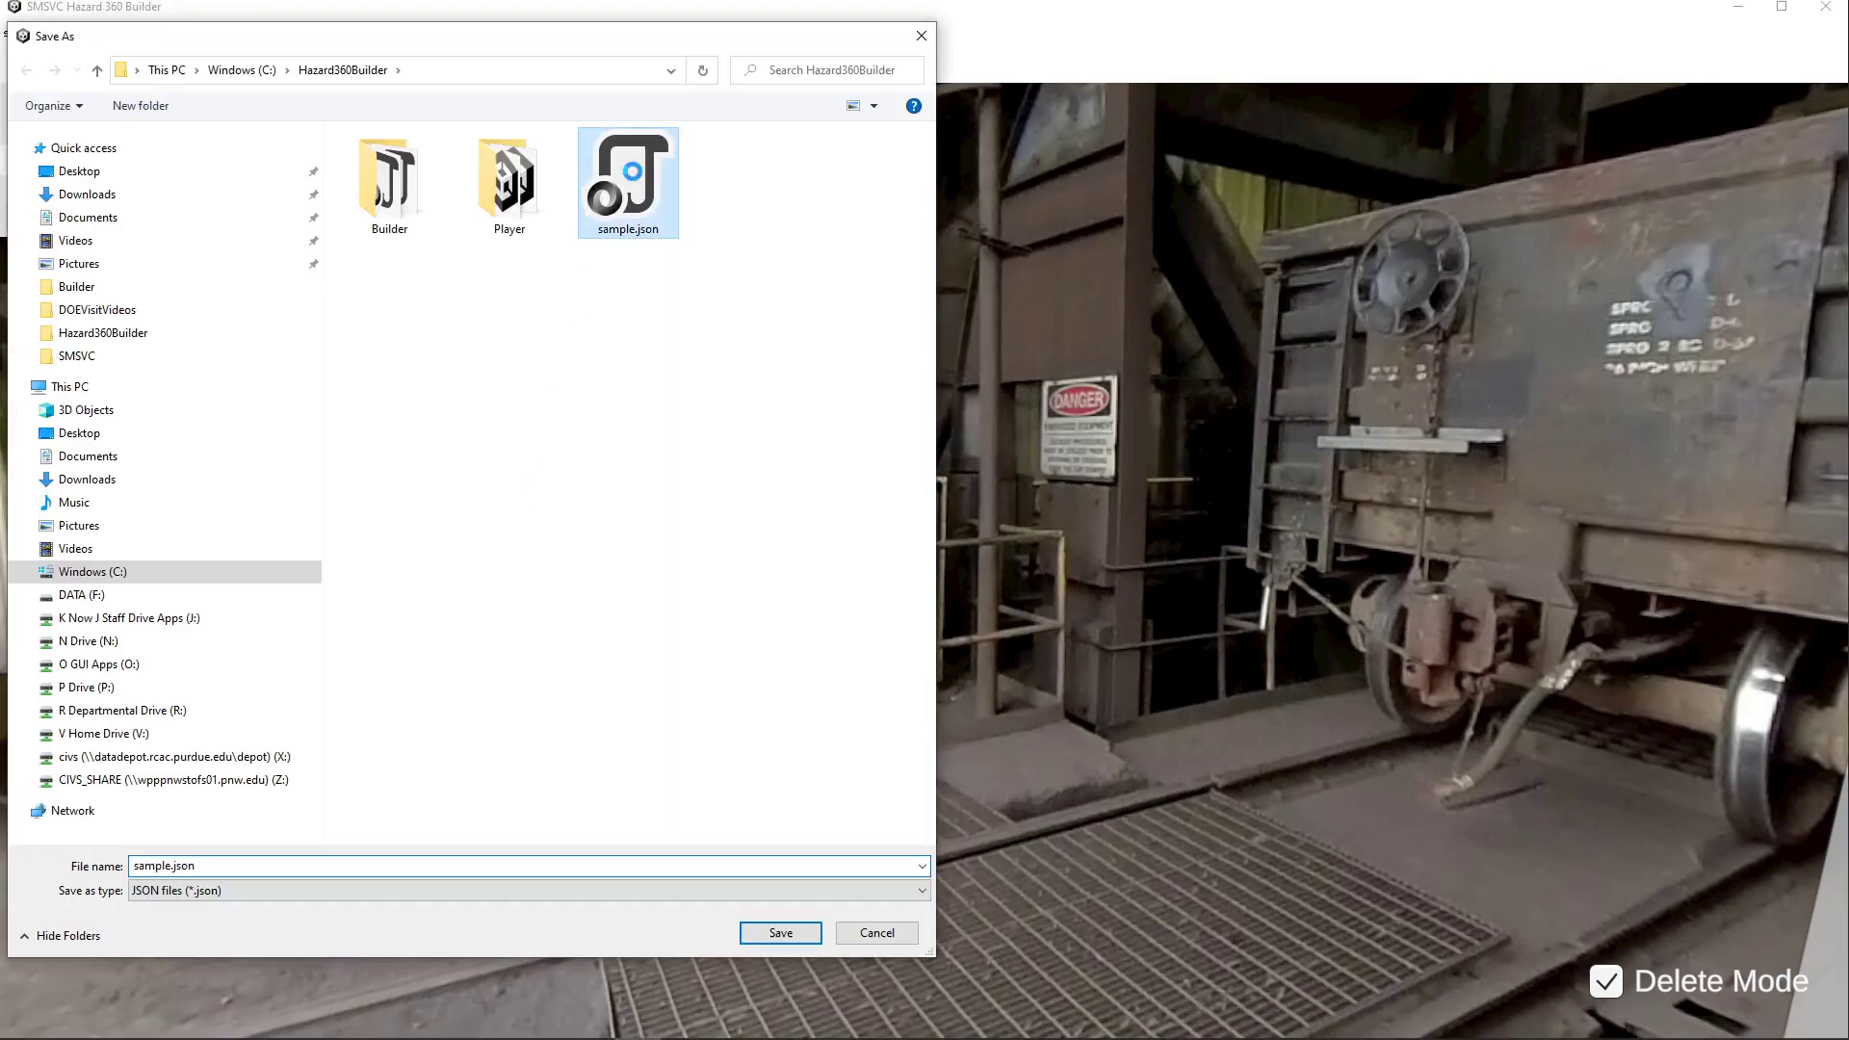
pyautogui.doubleClick(633, 171)
pyautogui.click(957, 525)
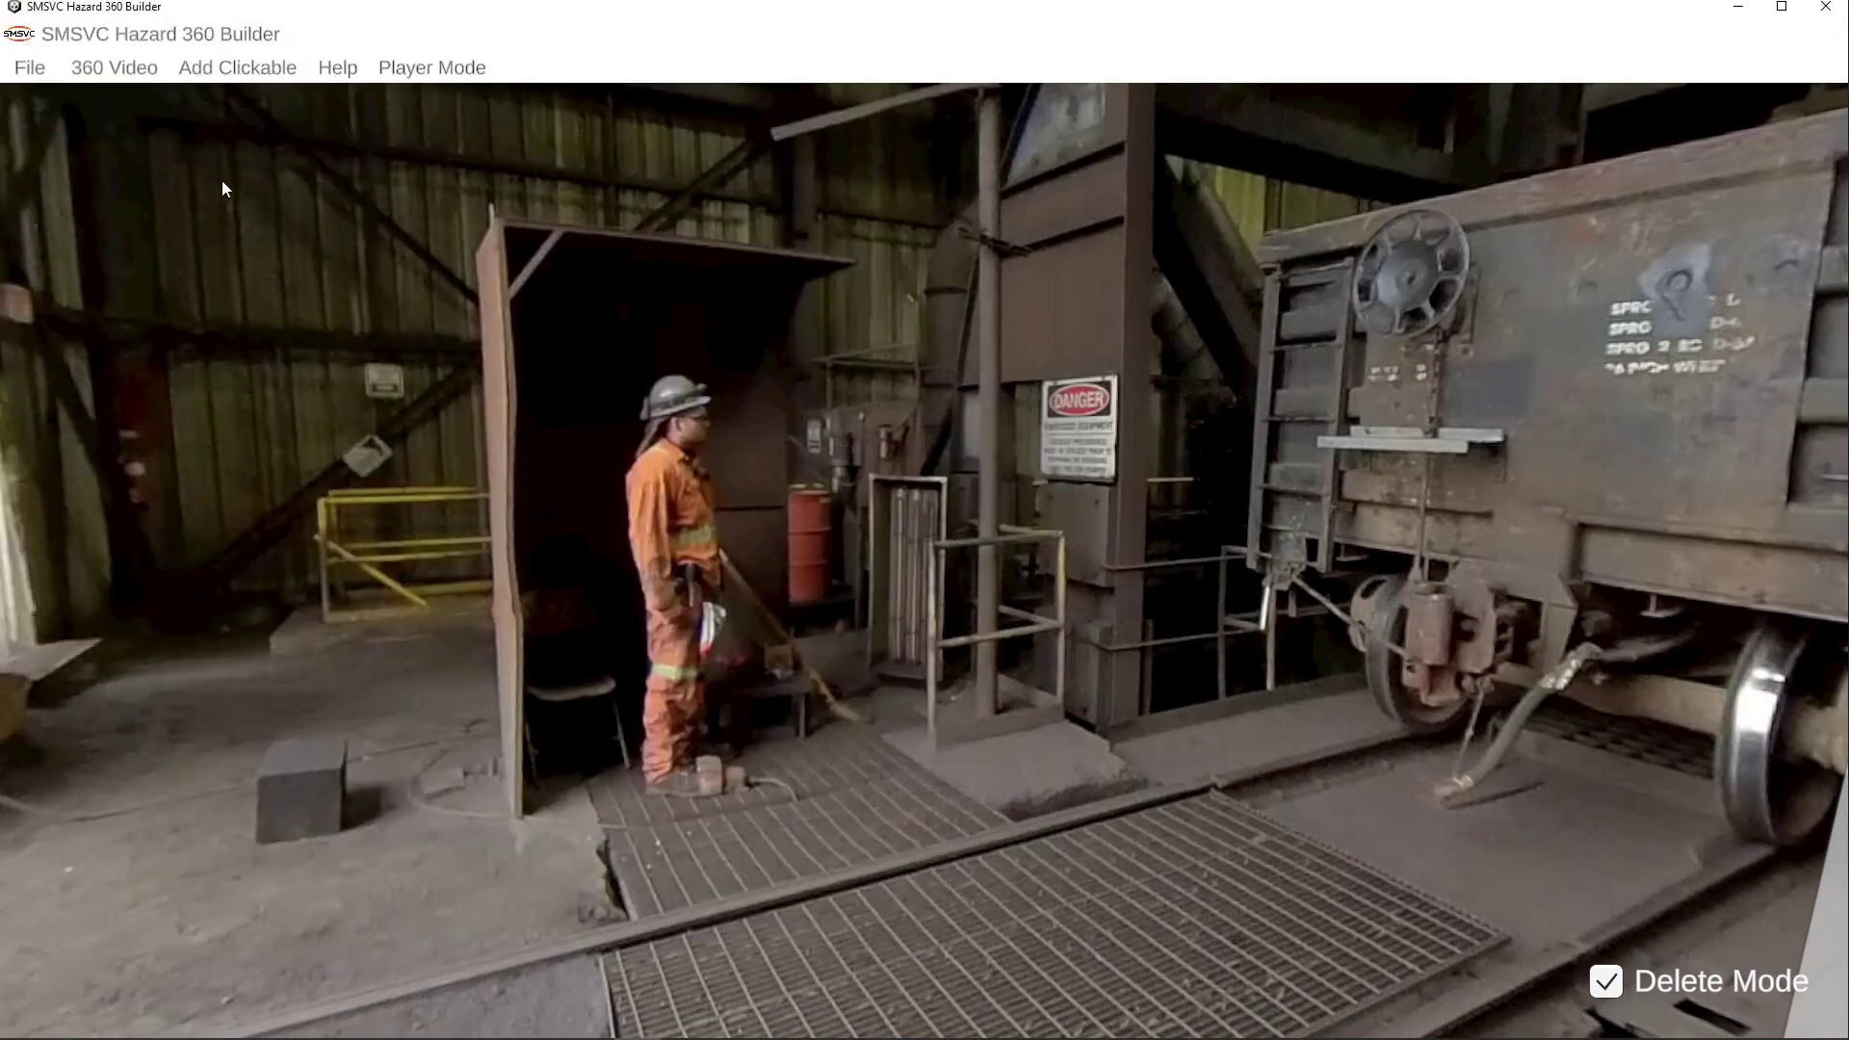
# Step: Close the builder and launch SMSVC Hazard 360 Player.exe from the Player folder in Hazard360Builder
pyautogui.click(1825, 10)
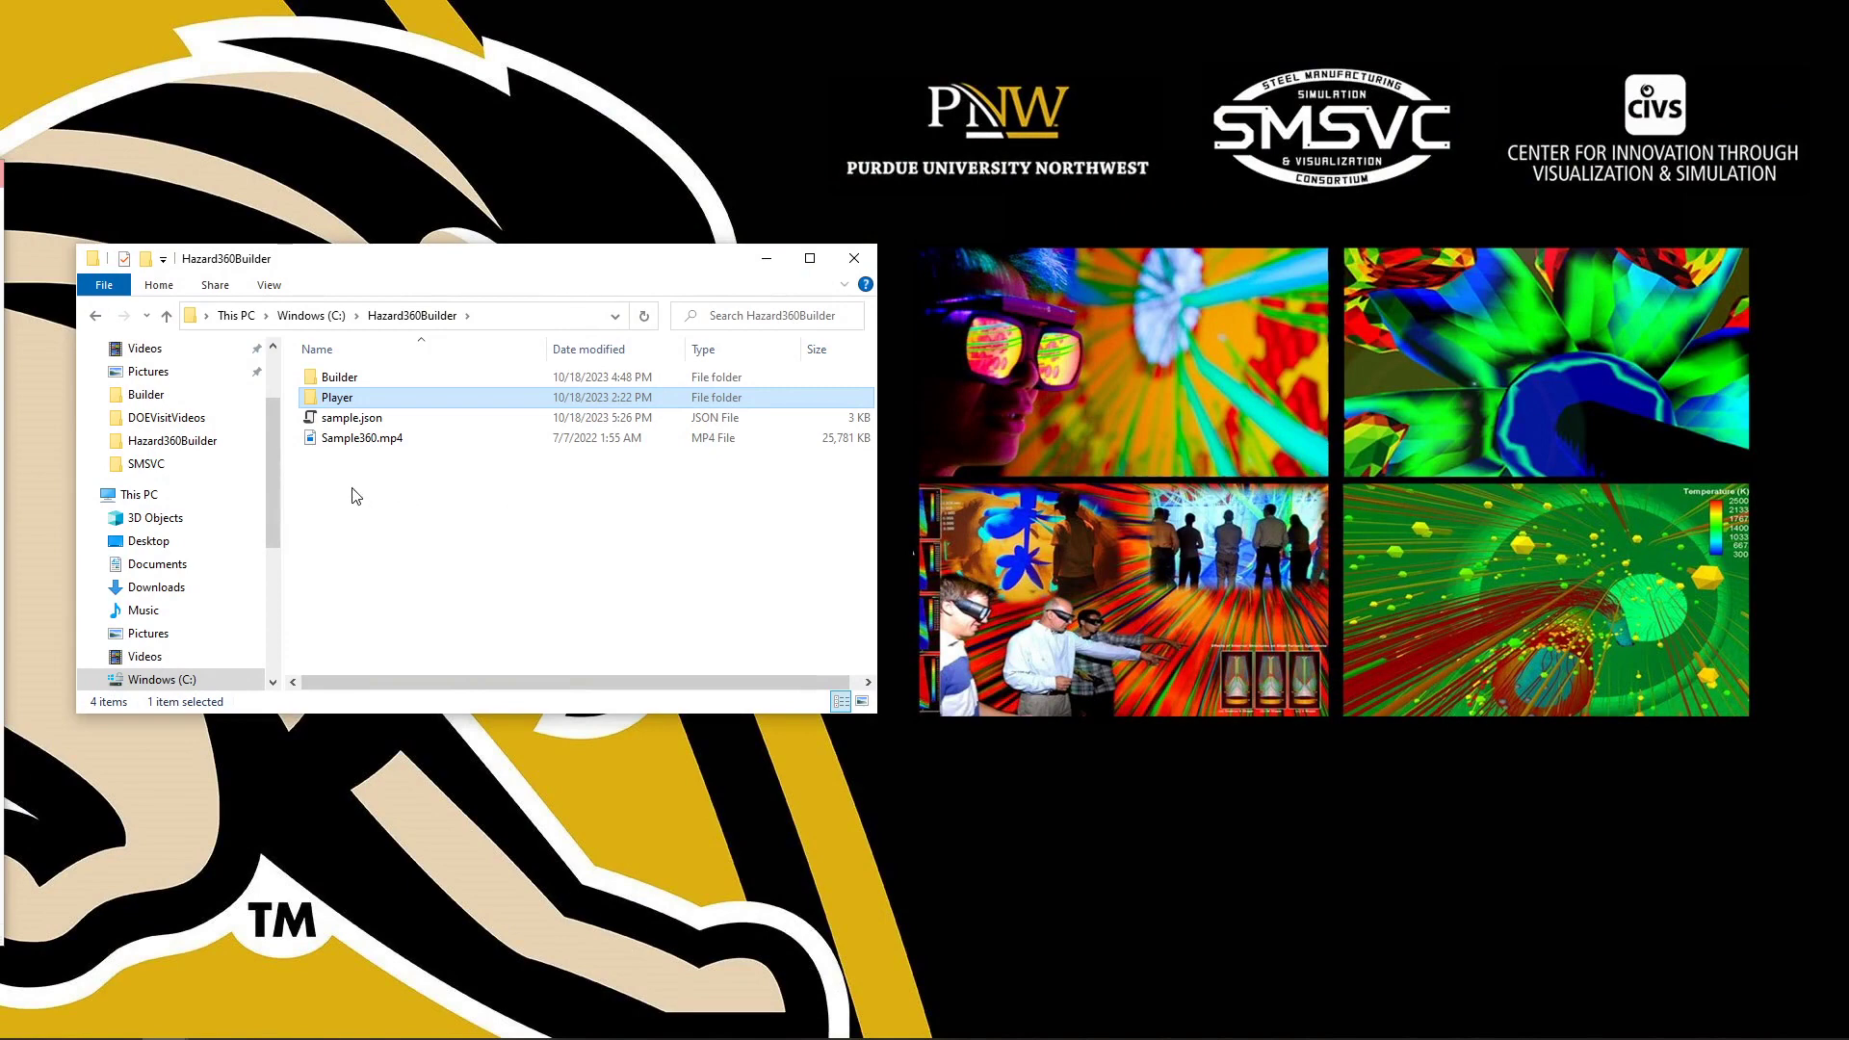
pyautogui.doubleClick(317, 397)
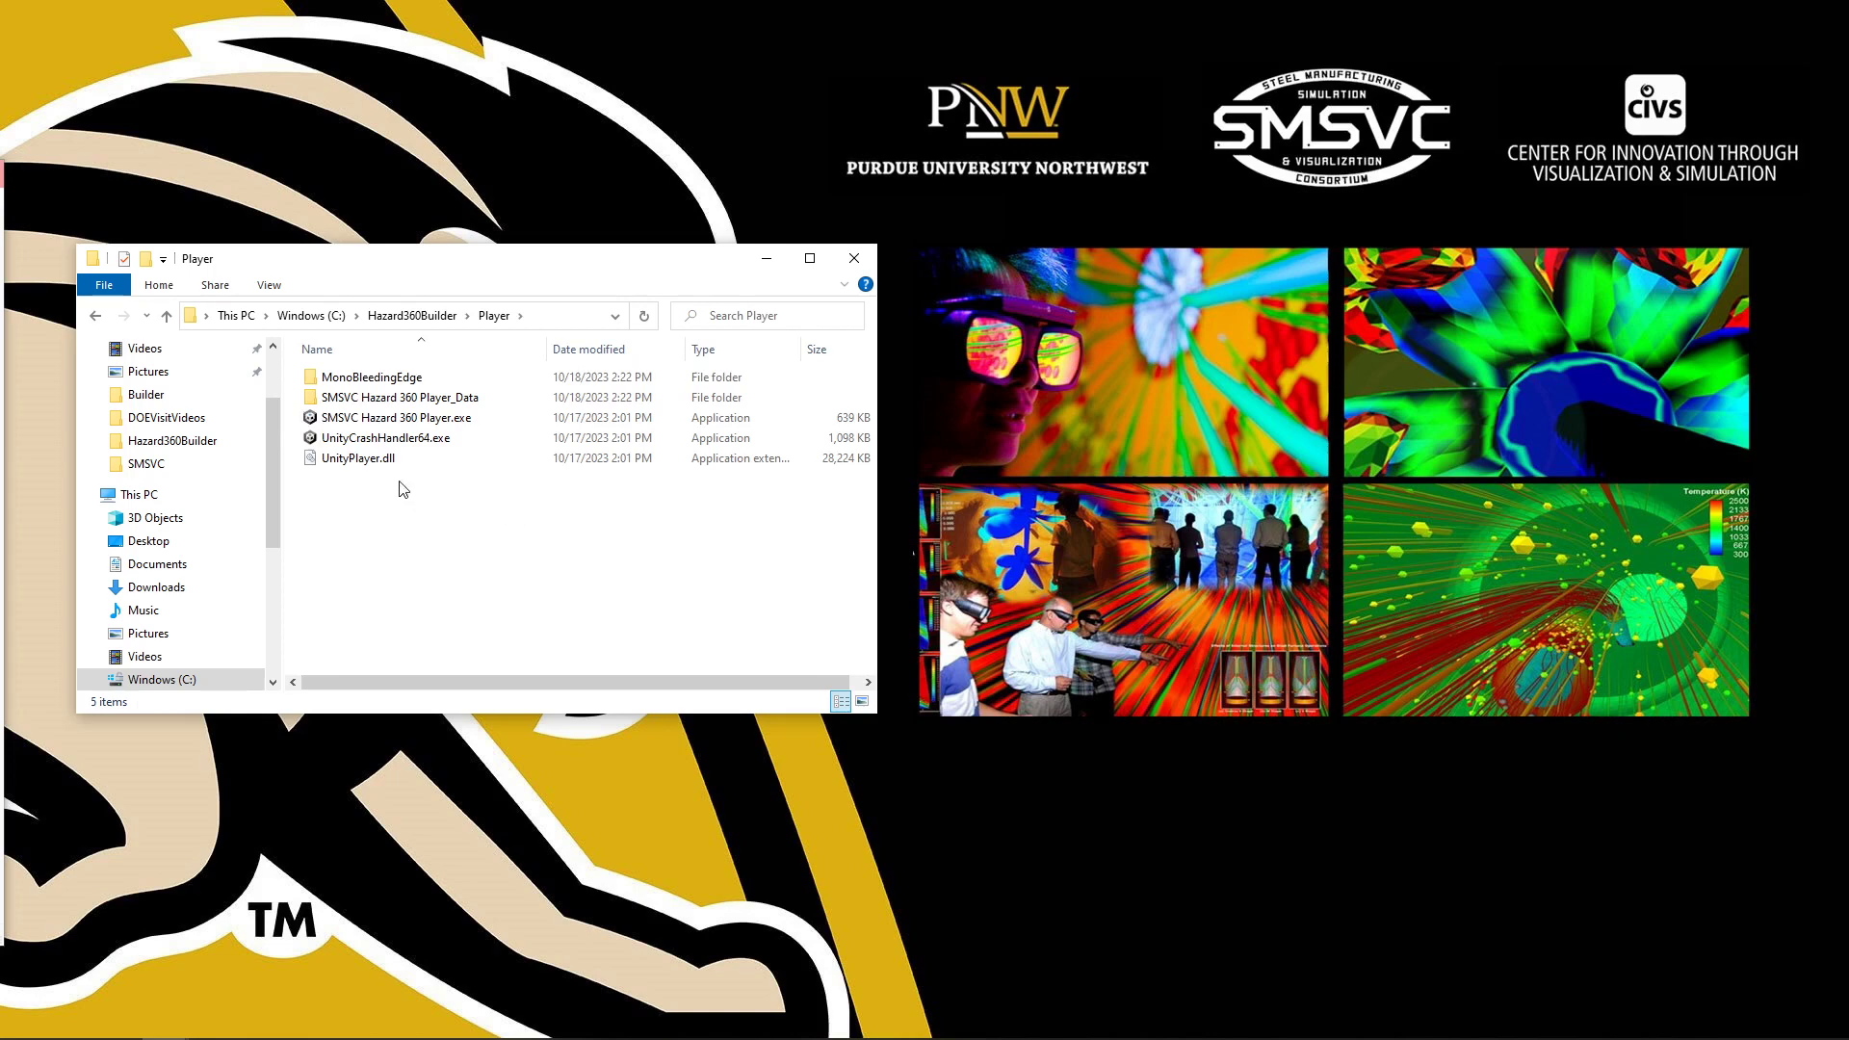
pyautogui.click(454, 418)
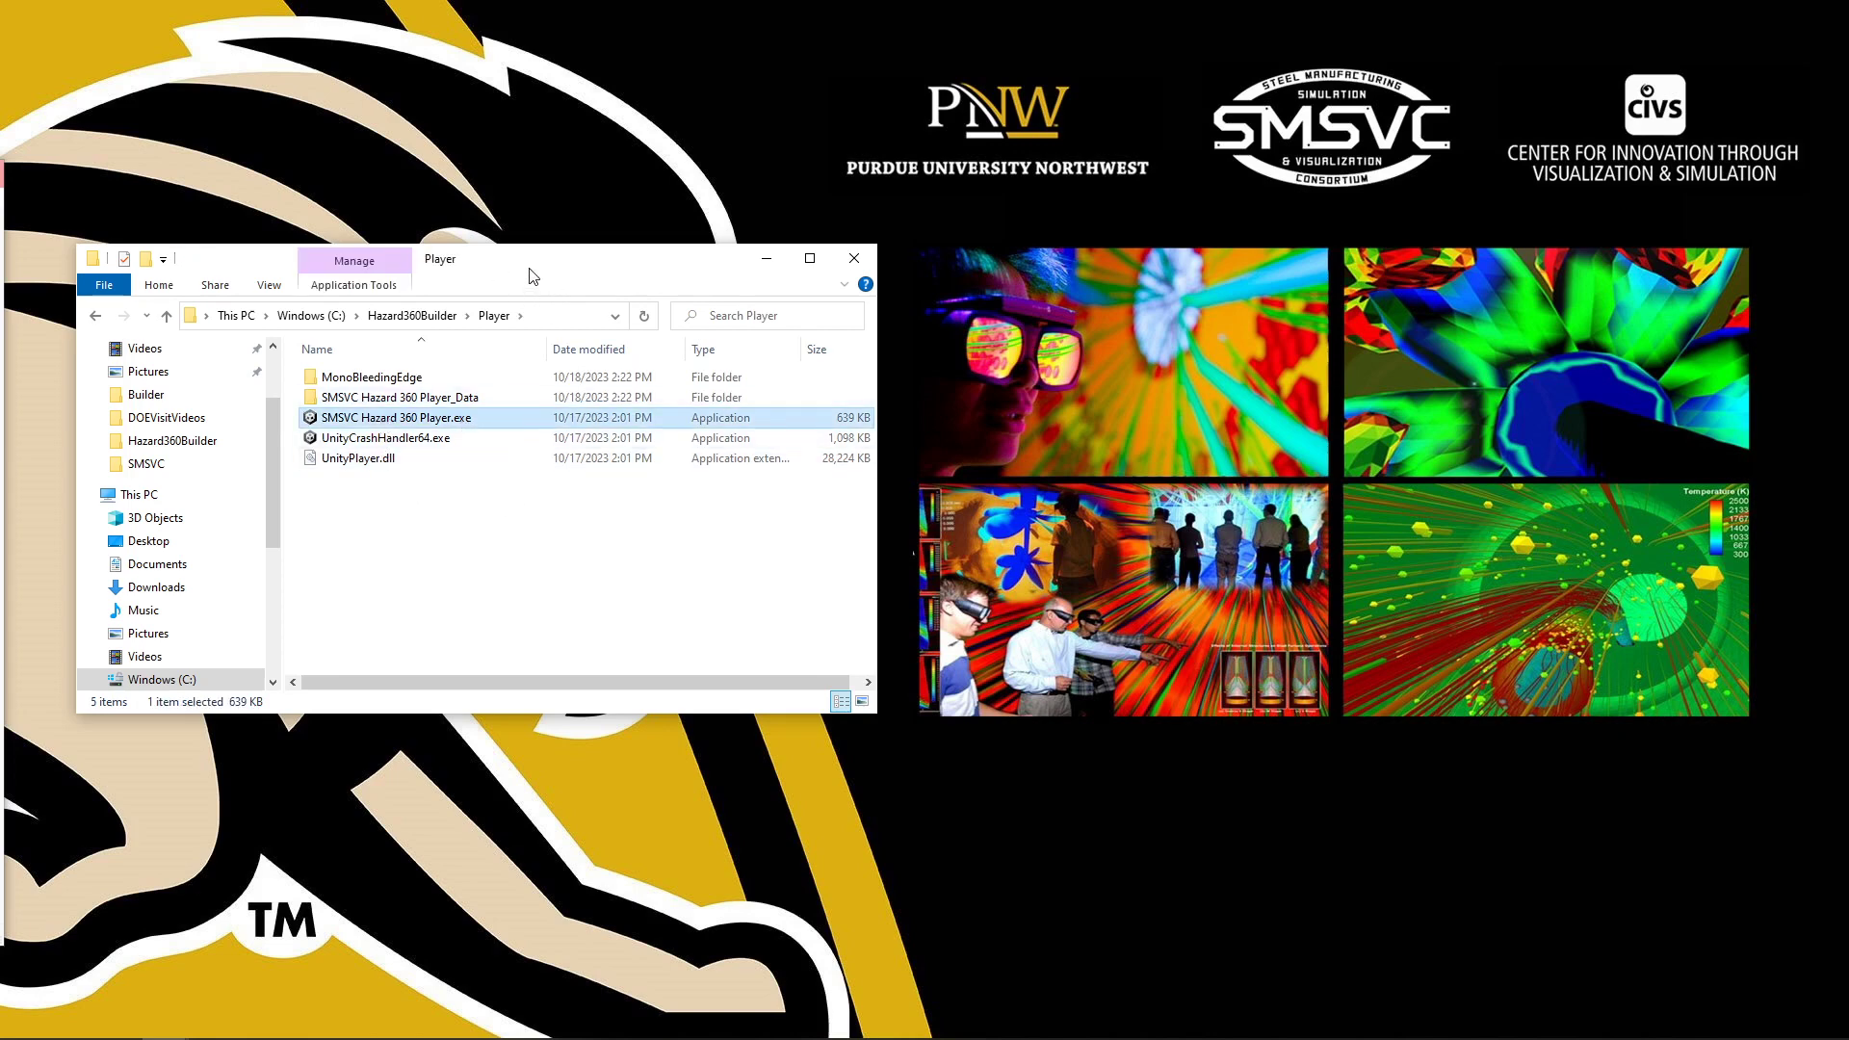
pyautogui.moveTo(535, 270); pyautogui.dragTo(526, 269)
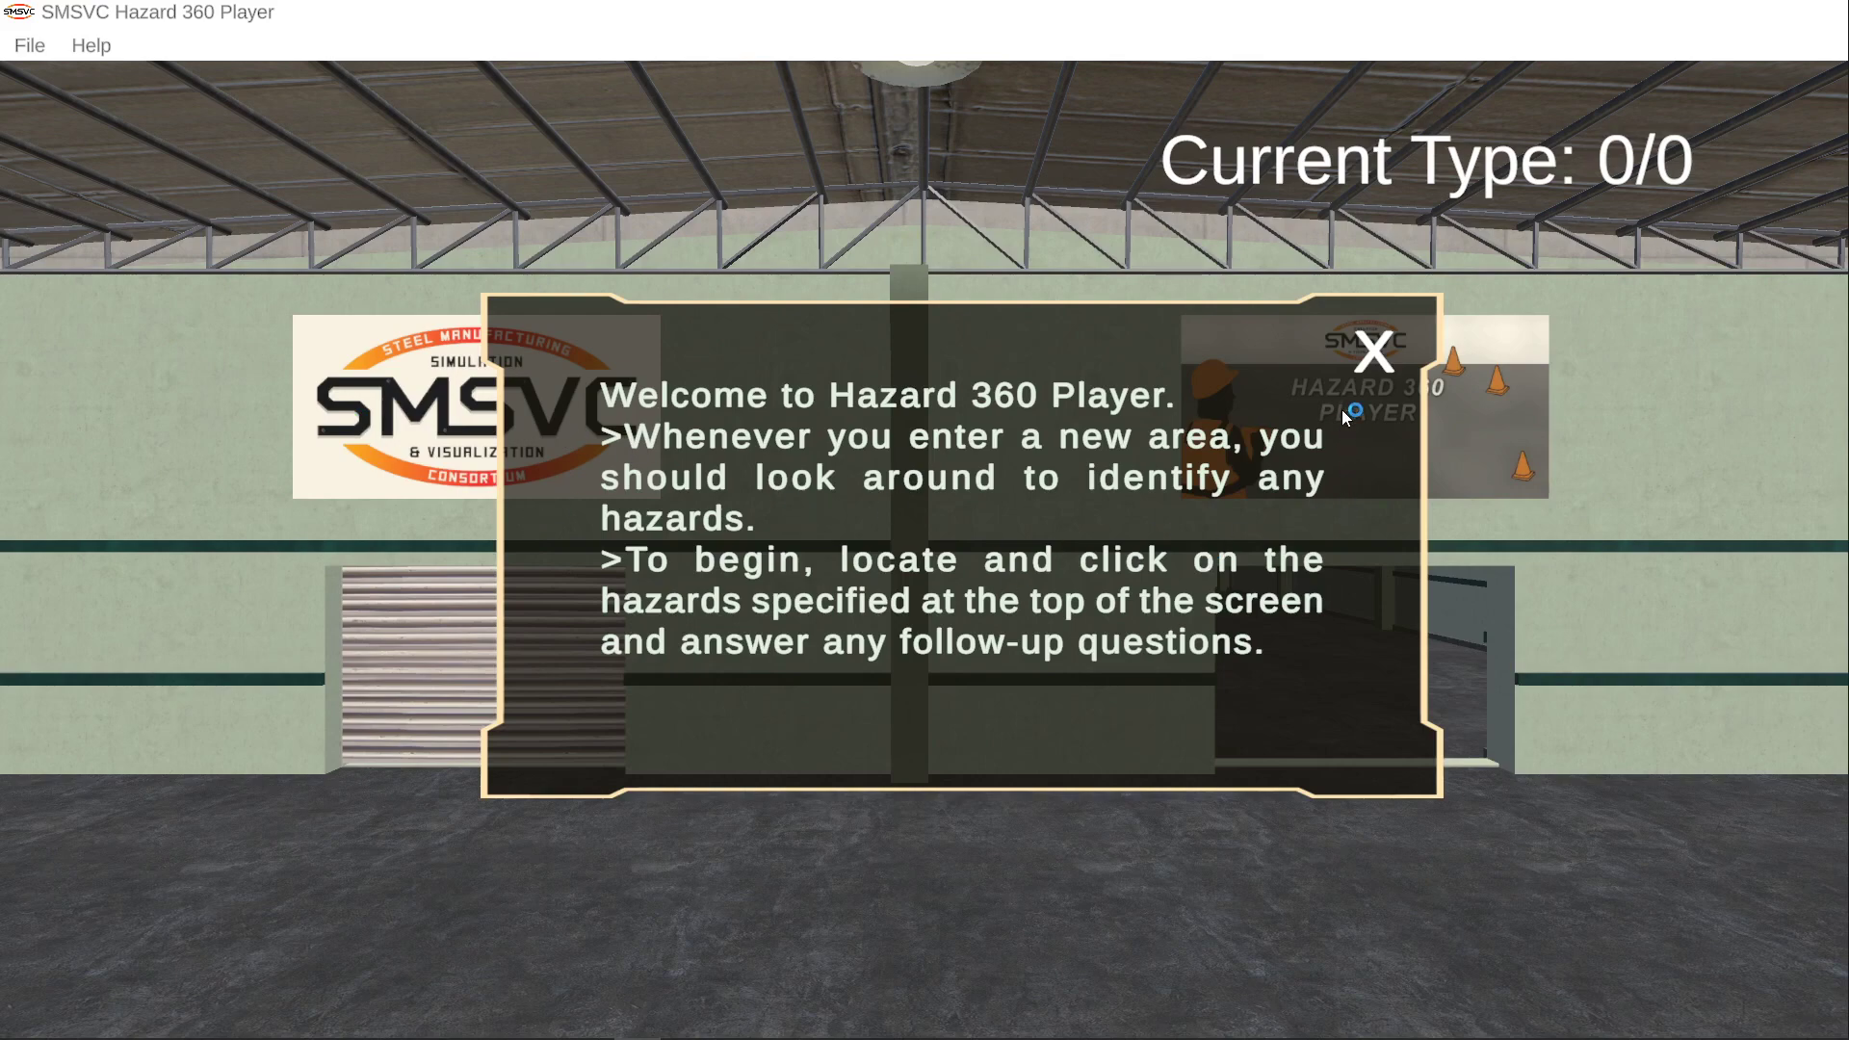
# Step: Dismiss the player's welcome message and open the scenario sample.json from the Hazard360Builder folder
pyautogui.click(1373, 352)
pyautogui.click(29, 45)
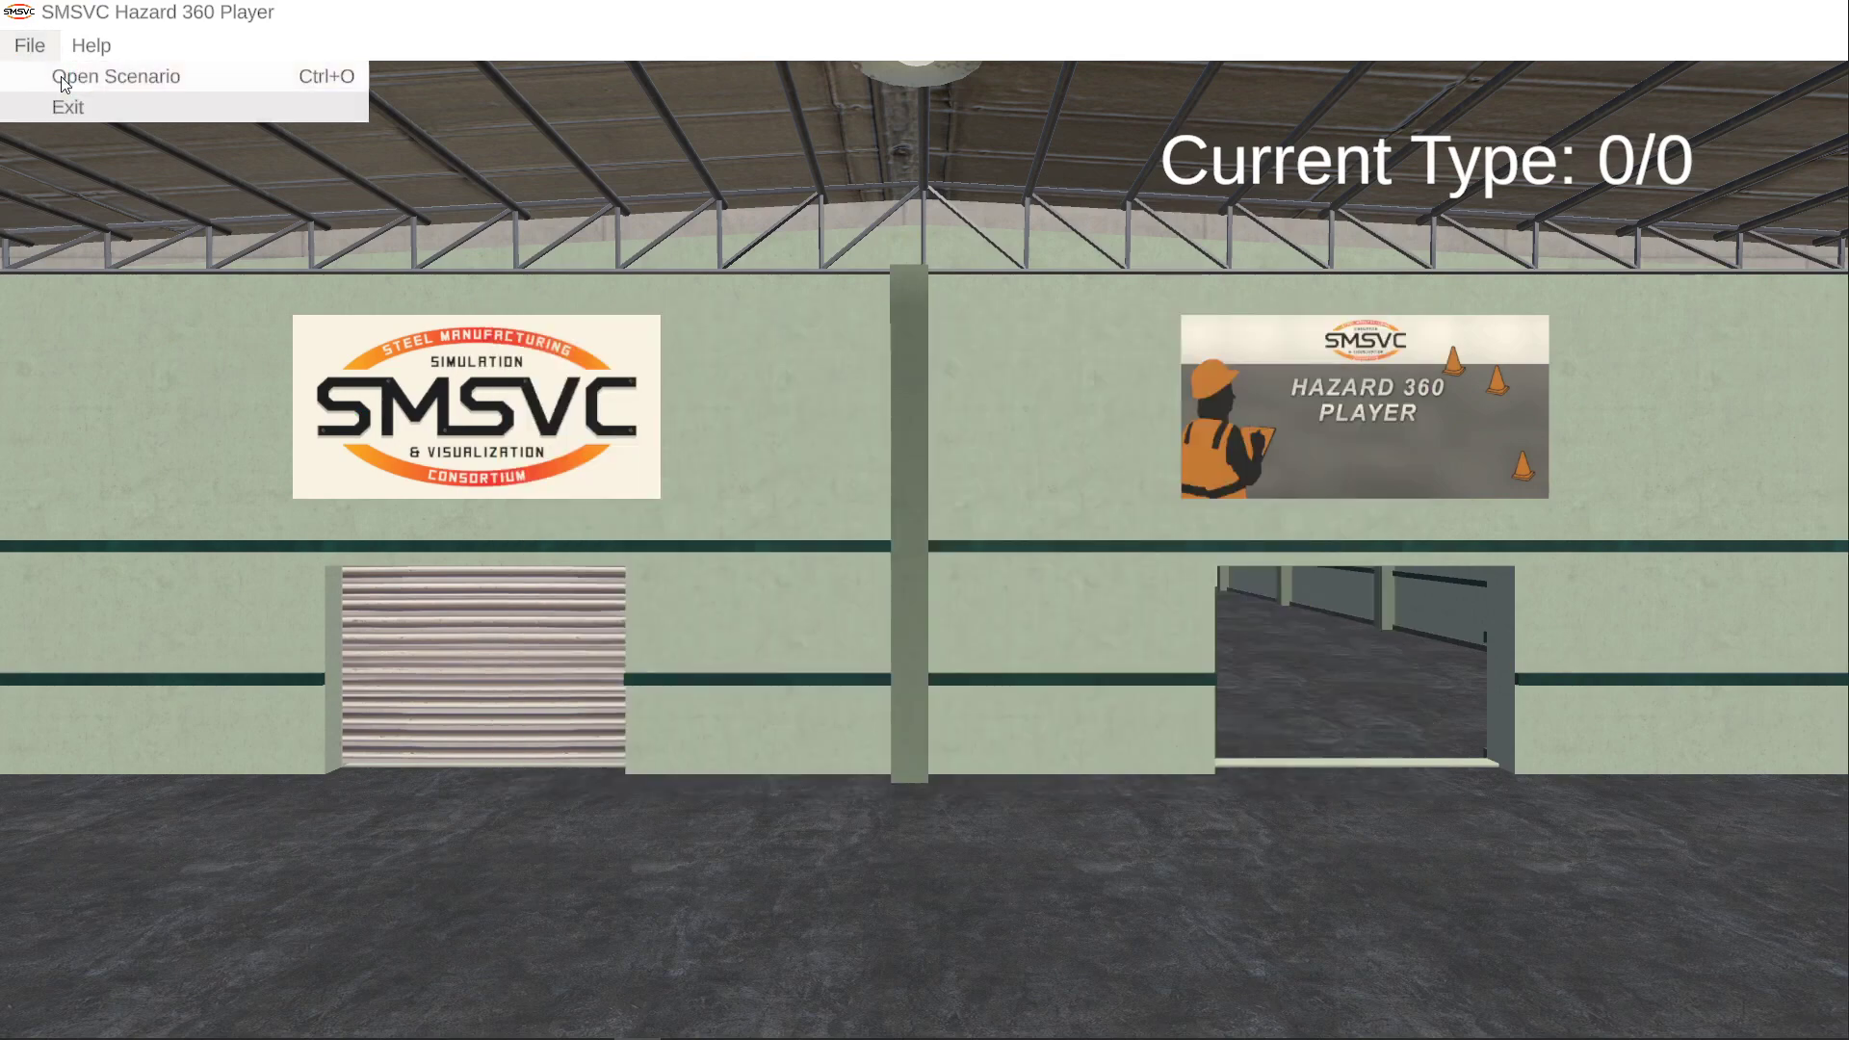
pyautogui.click(63, 83)
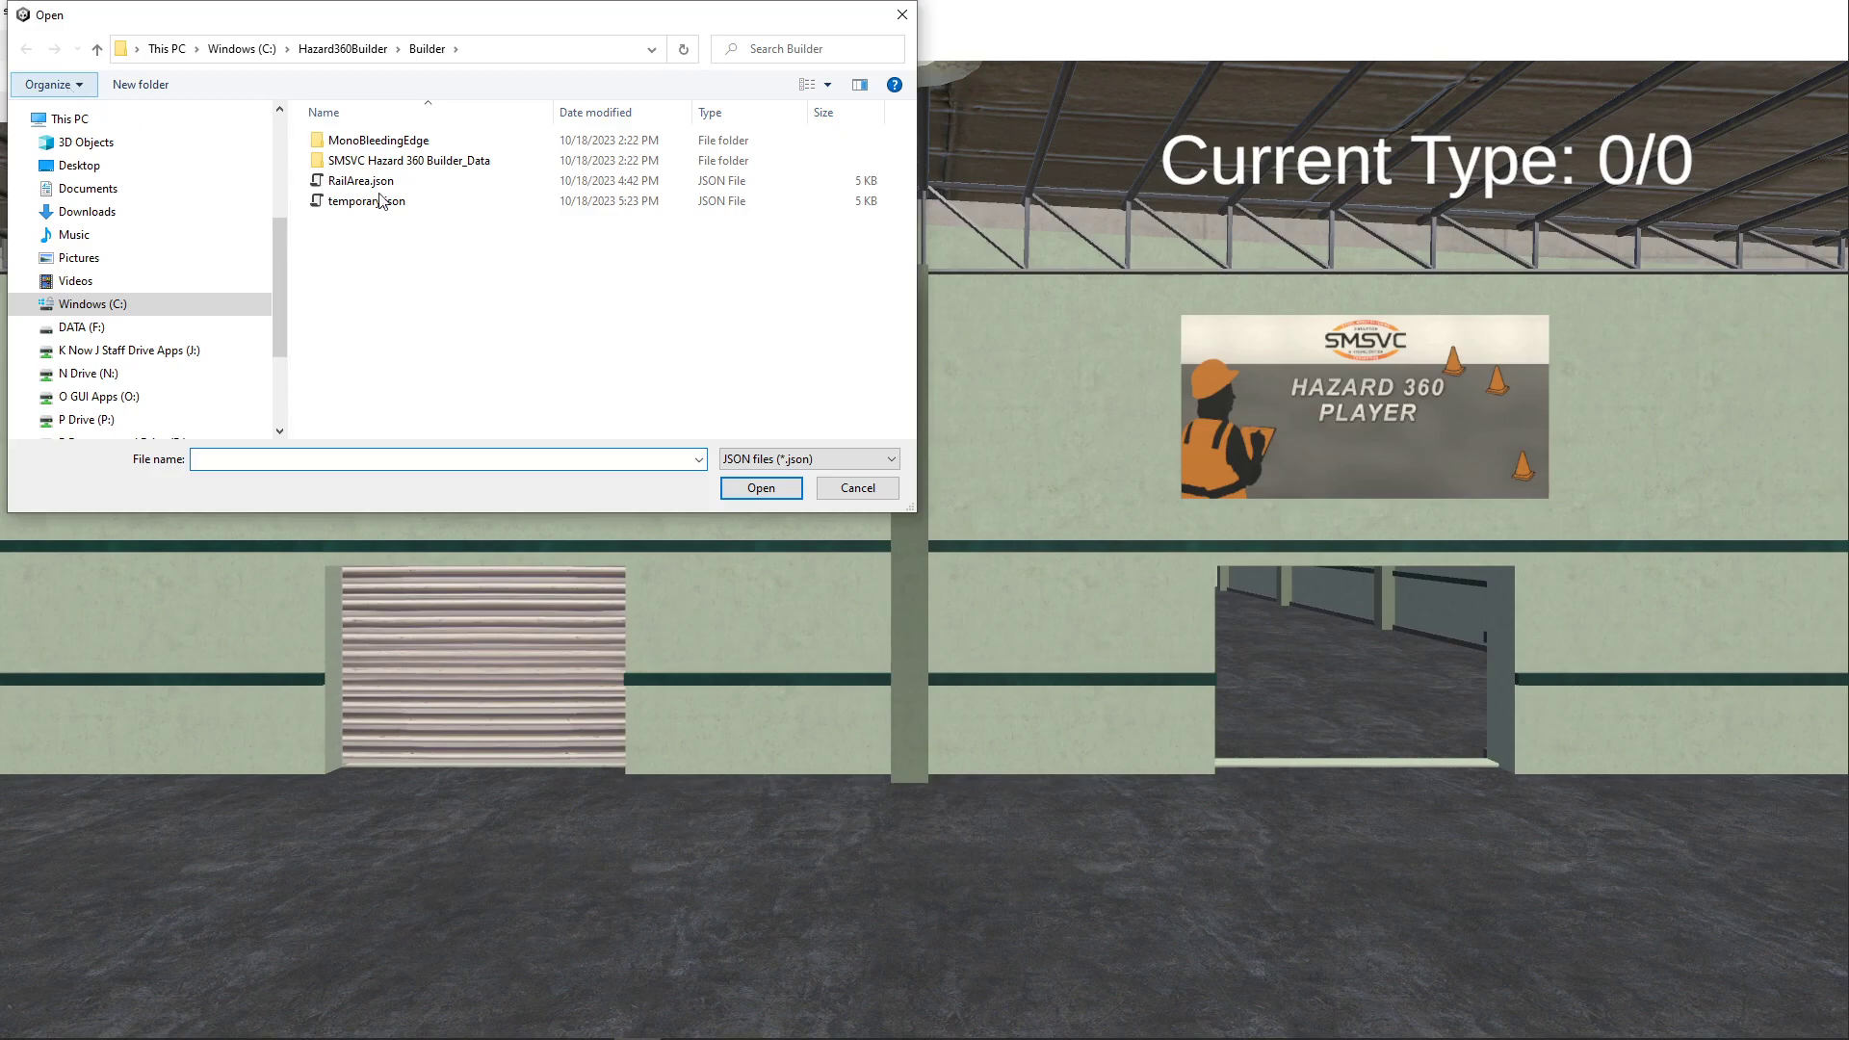
pyautogui.click(347, 50)
pyautogui.click(558, 164)
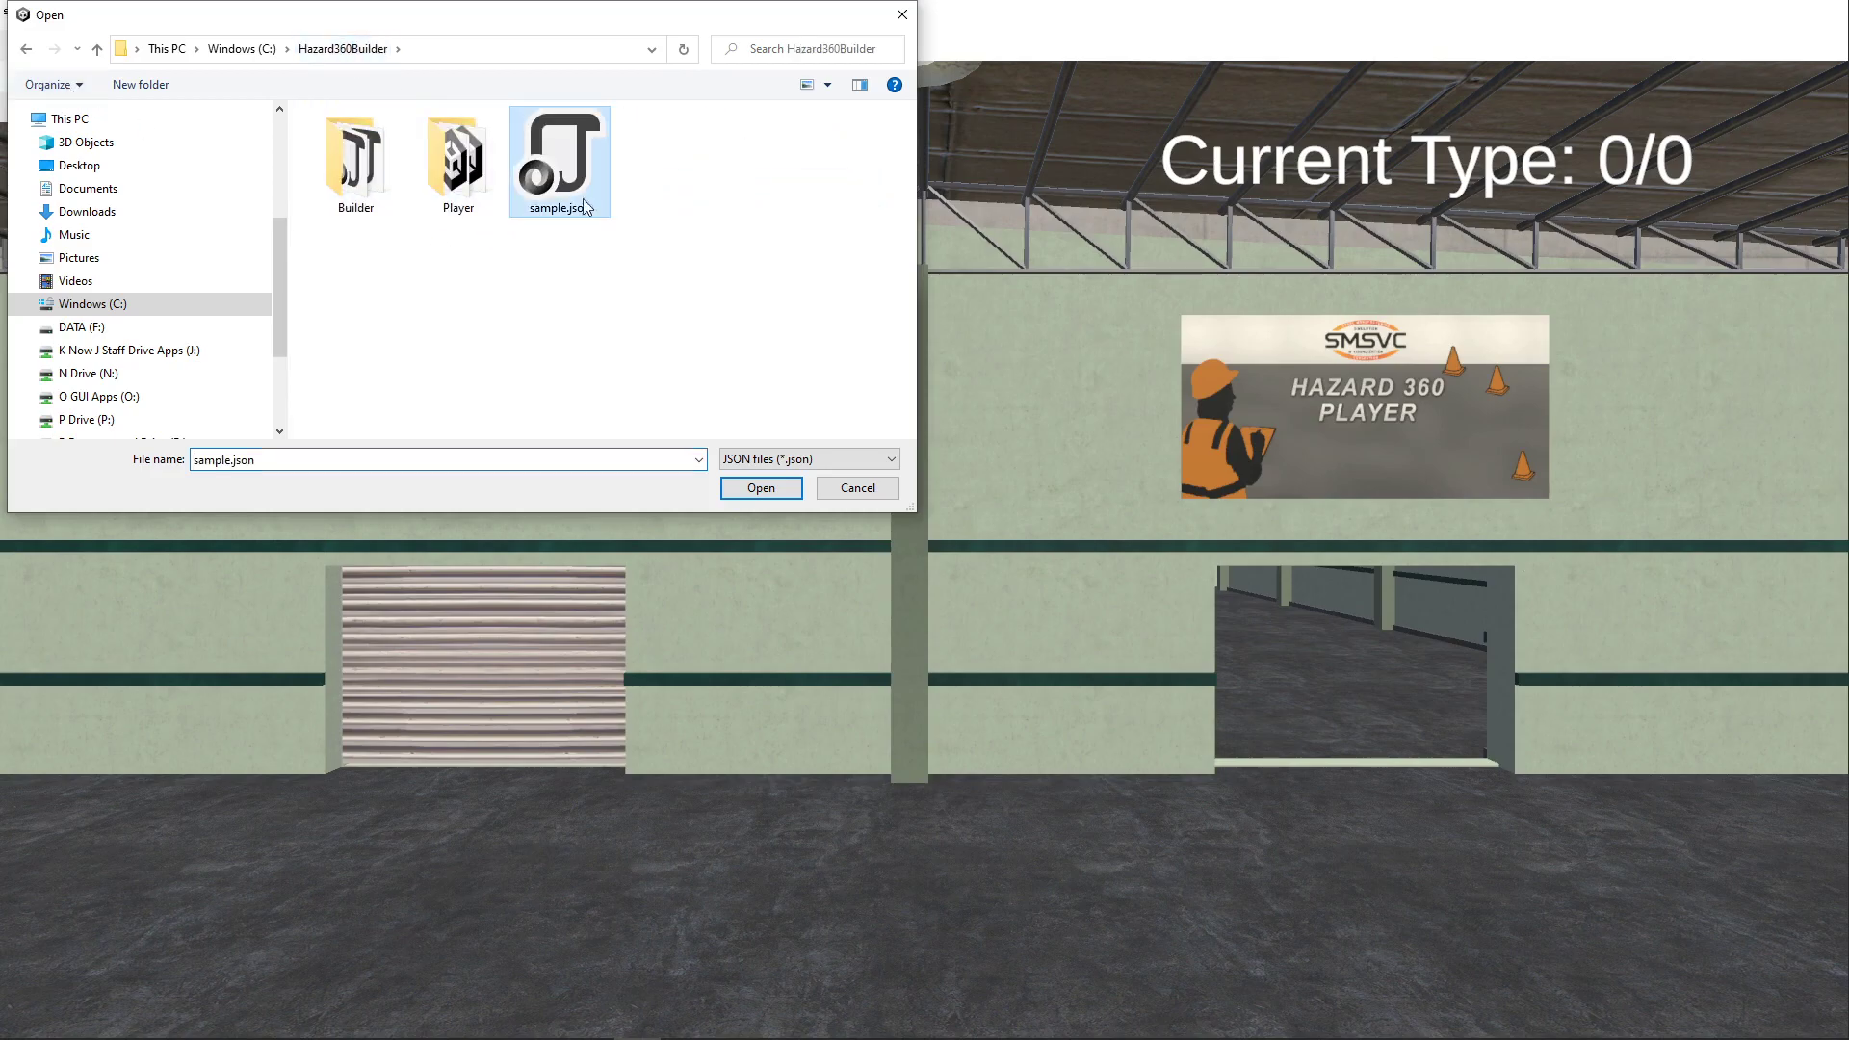
pyautogui.click(760, 489)
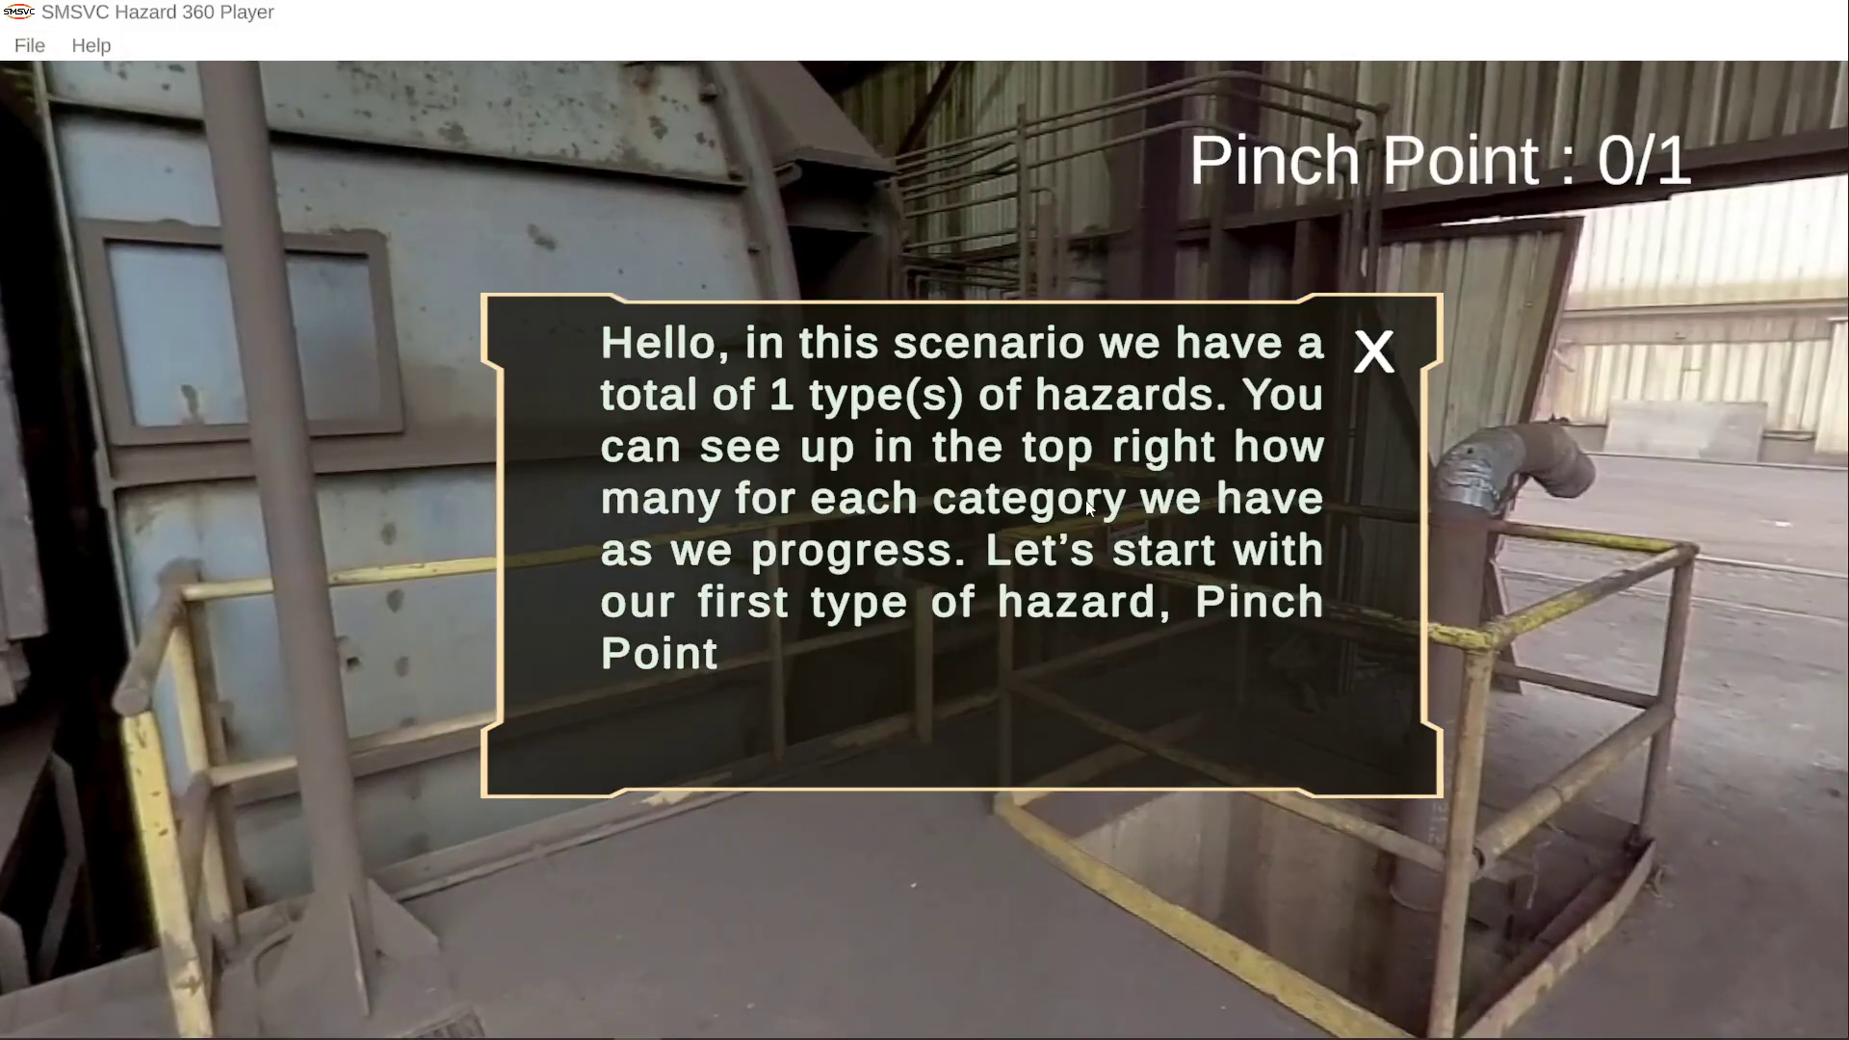
# Step: Dismiss the Pinch Point introduction, select the Hand Rail hazard, and answer its quiz with "Stay clear when car is moving"
pyautogui.click(1374, 364)
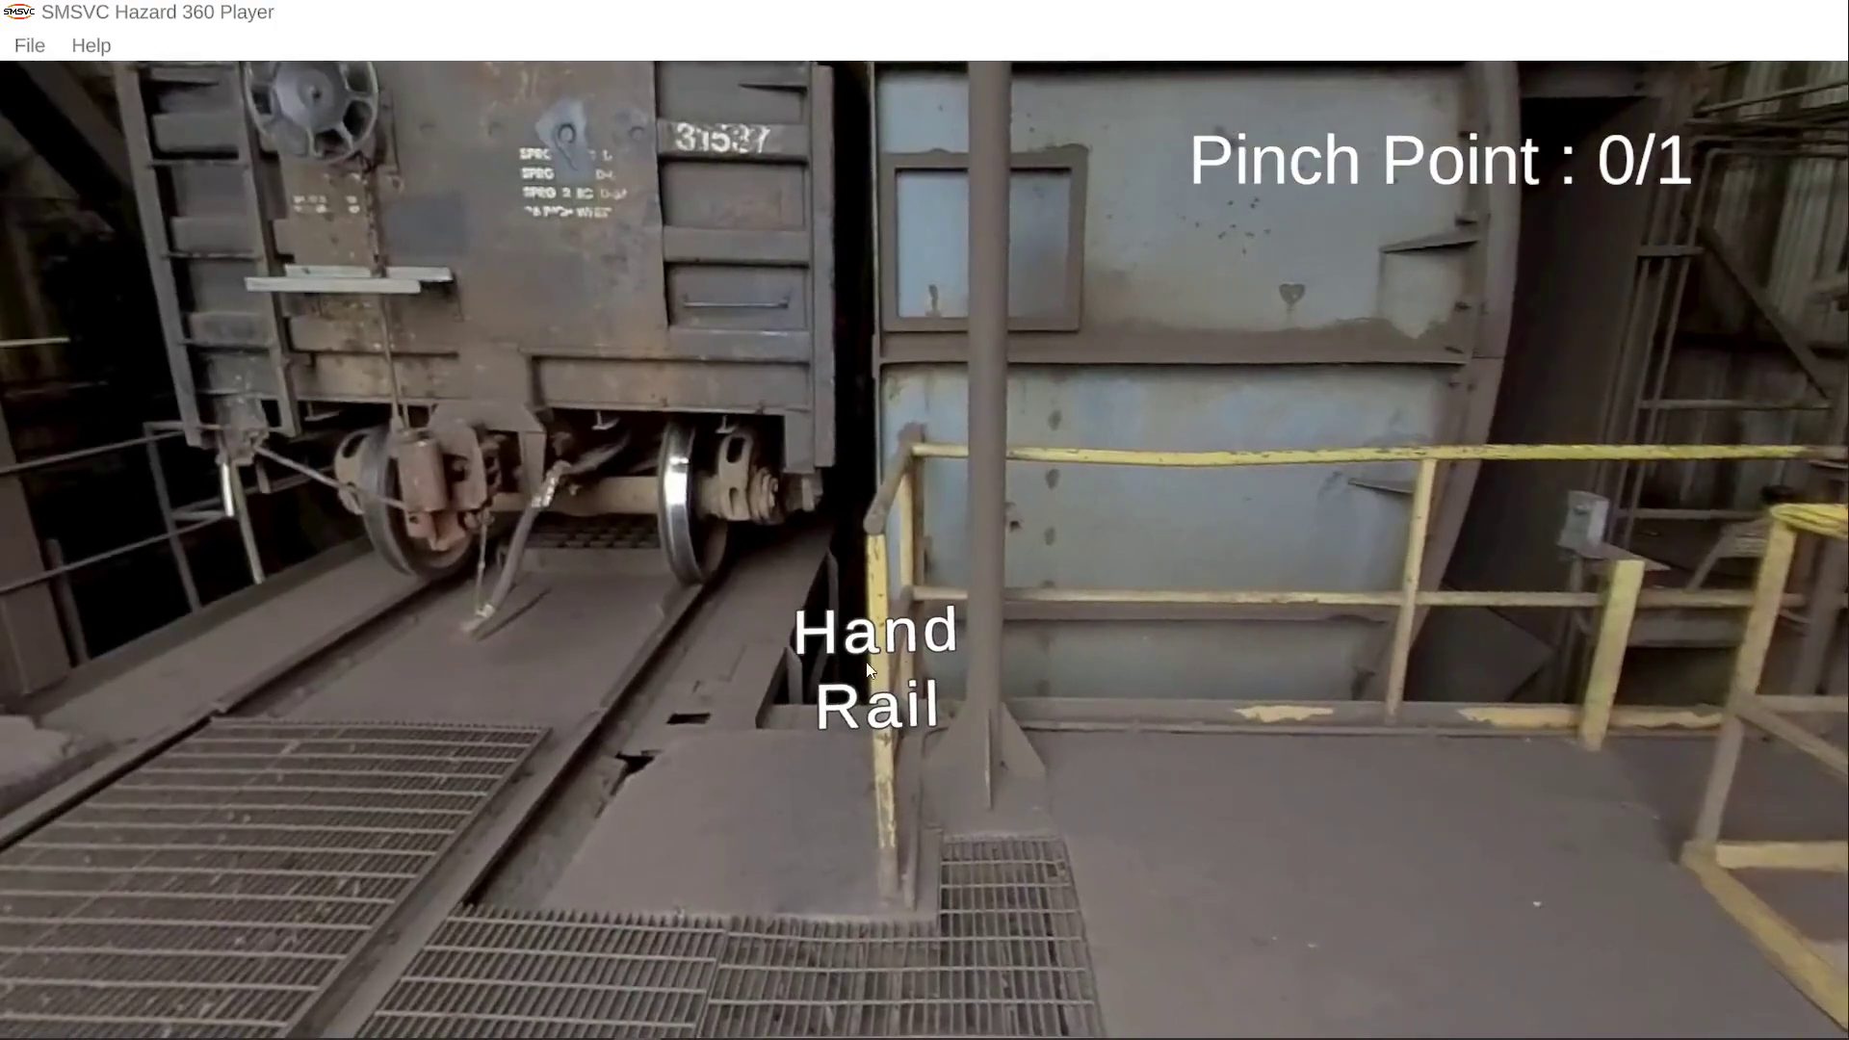
pyautogui.click(871, 668)
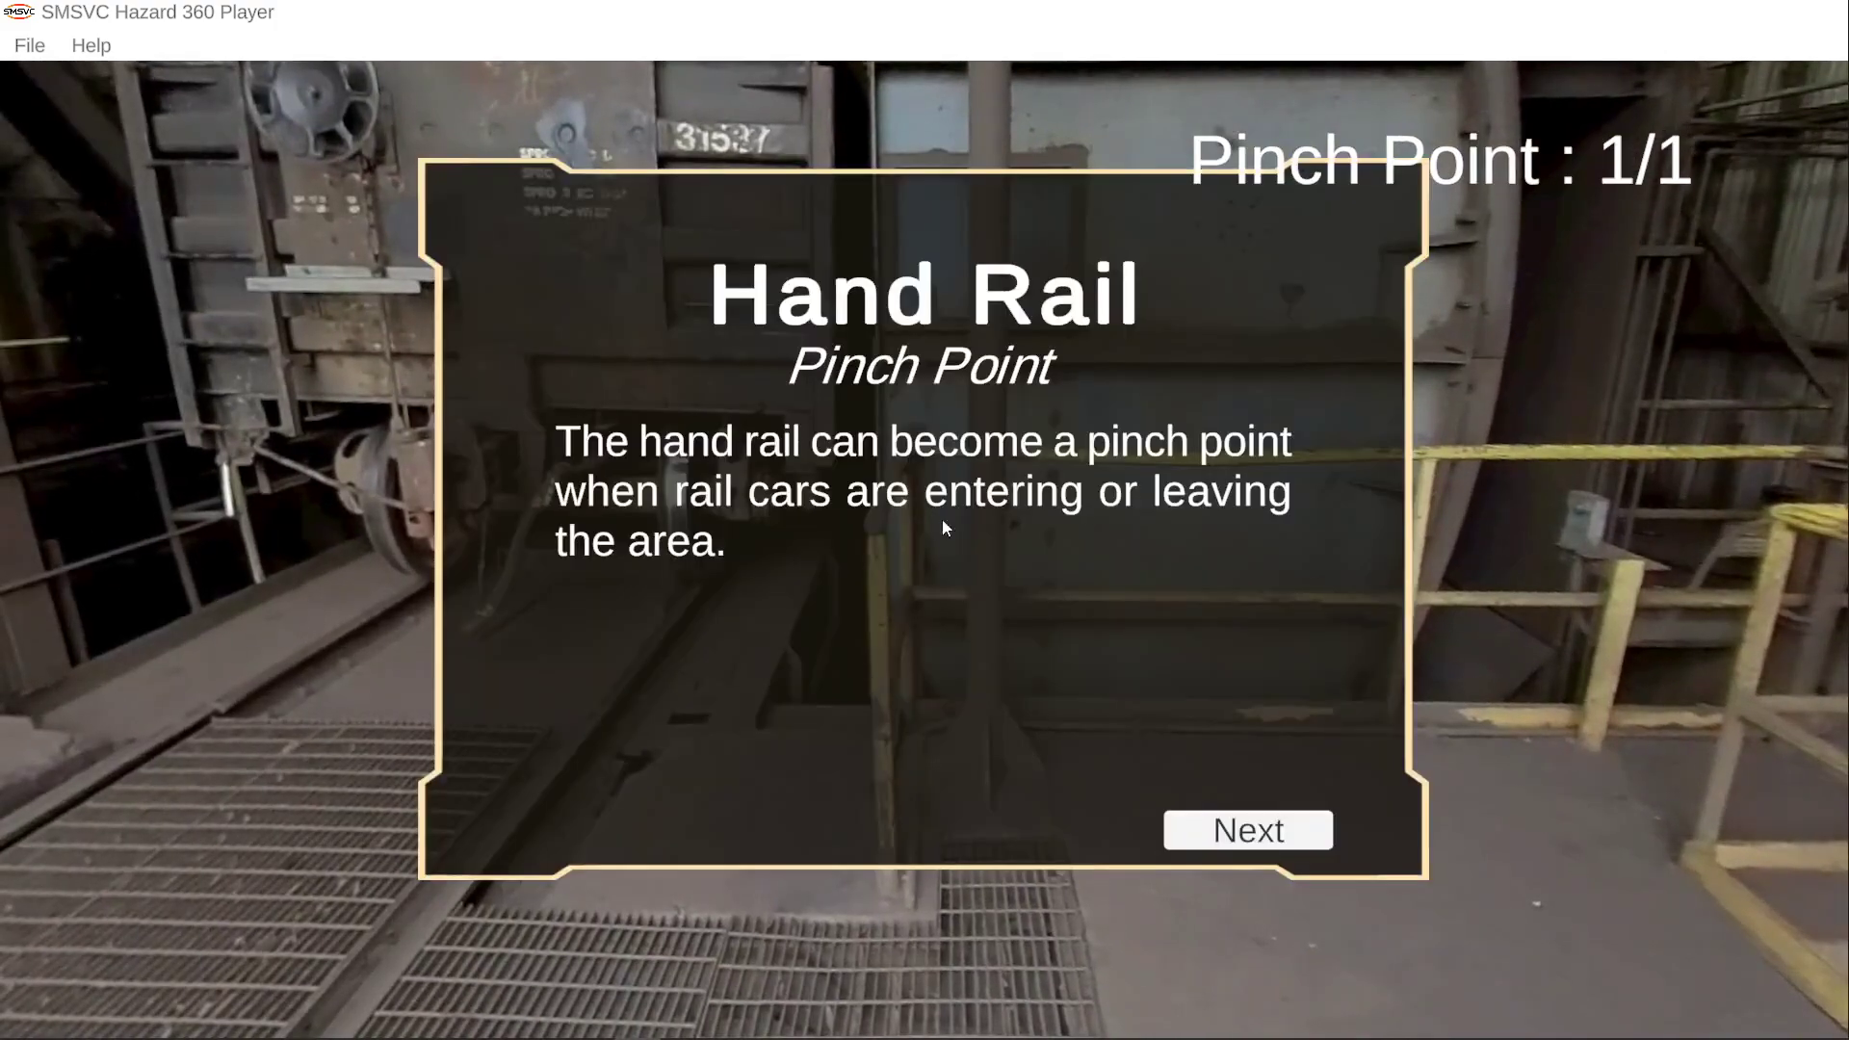
pyautogui.click(1221, 832)
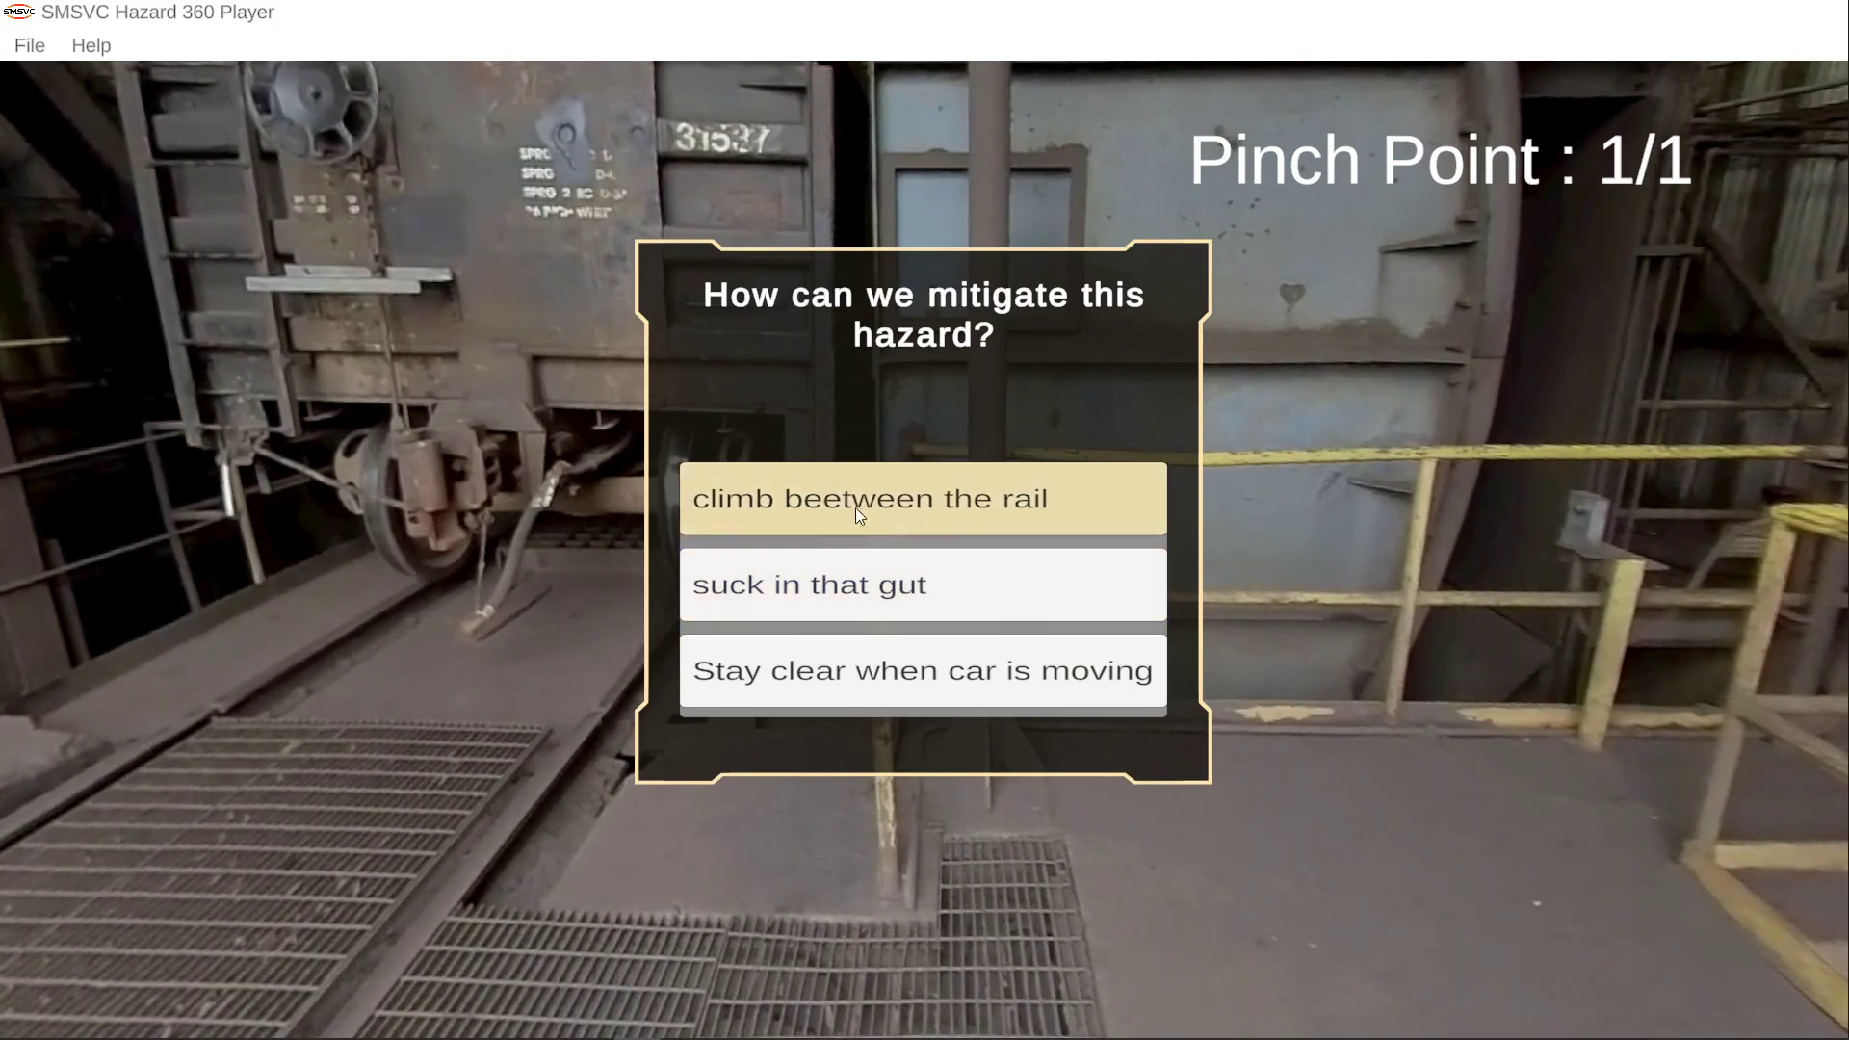
pyautogui.click(841, 680)
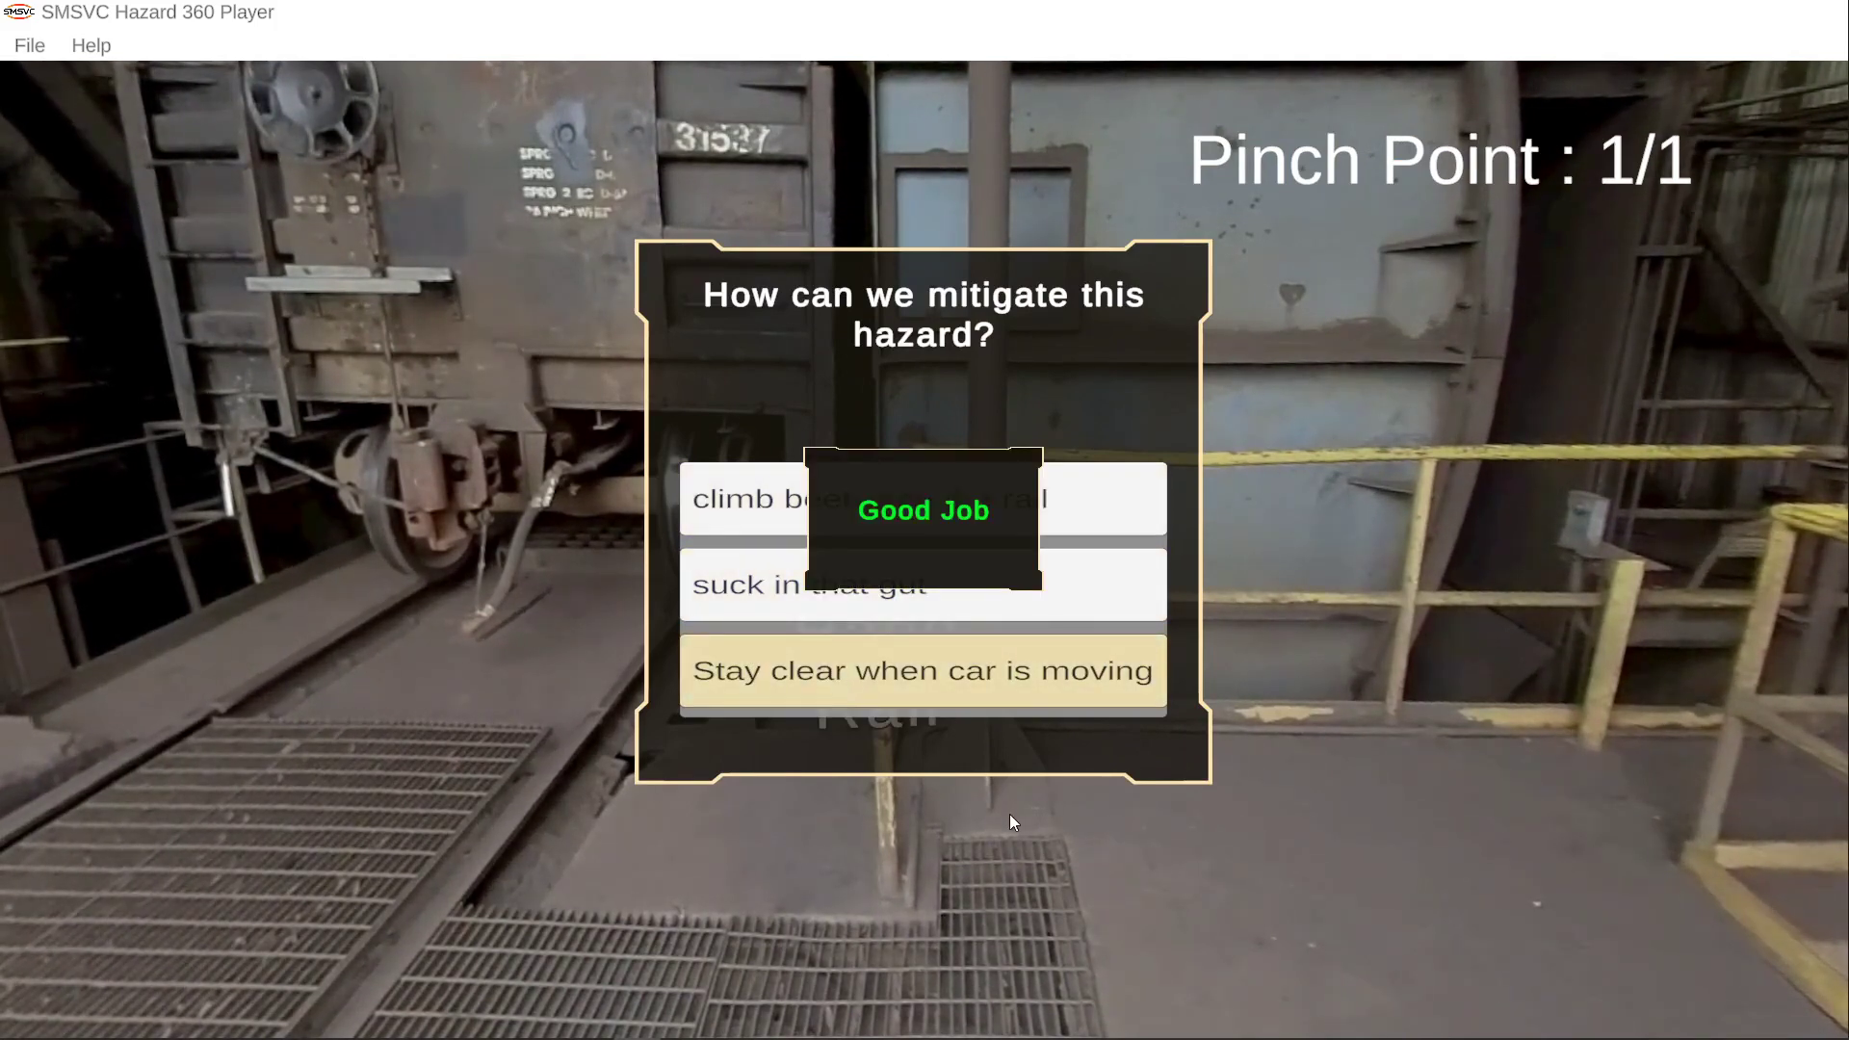
# Step: Close the Hand Rail information panel and dismiss the completion message in the standalone player
pyautogui.click(1057, 752)
pyautogui.click(1057, 752)
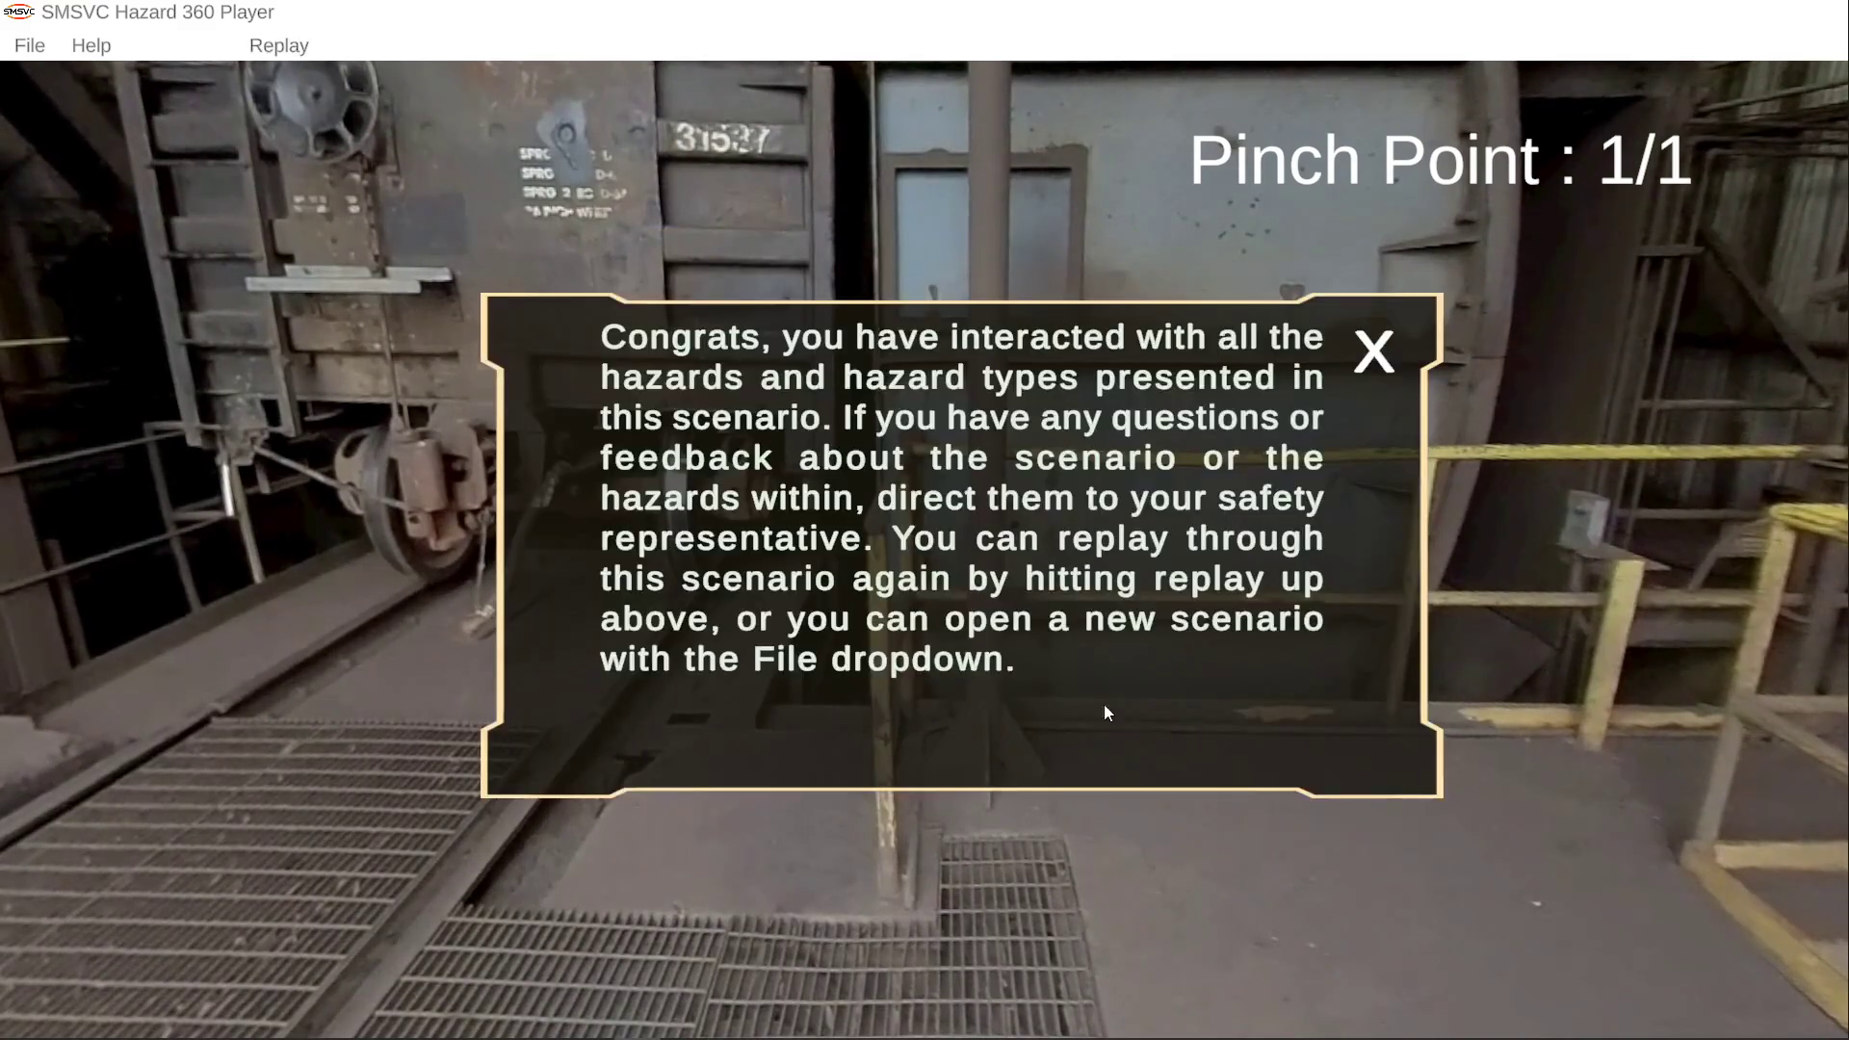
pyautogui.click(1375, 354)
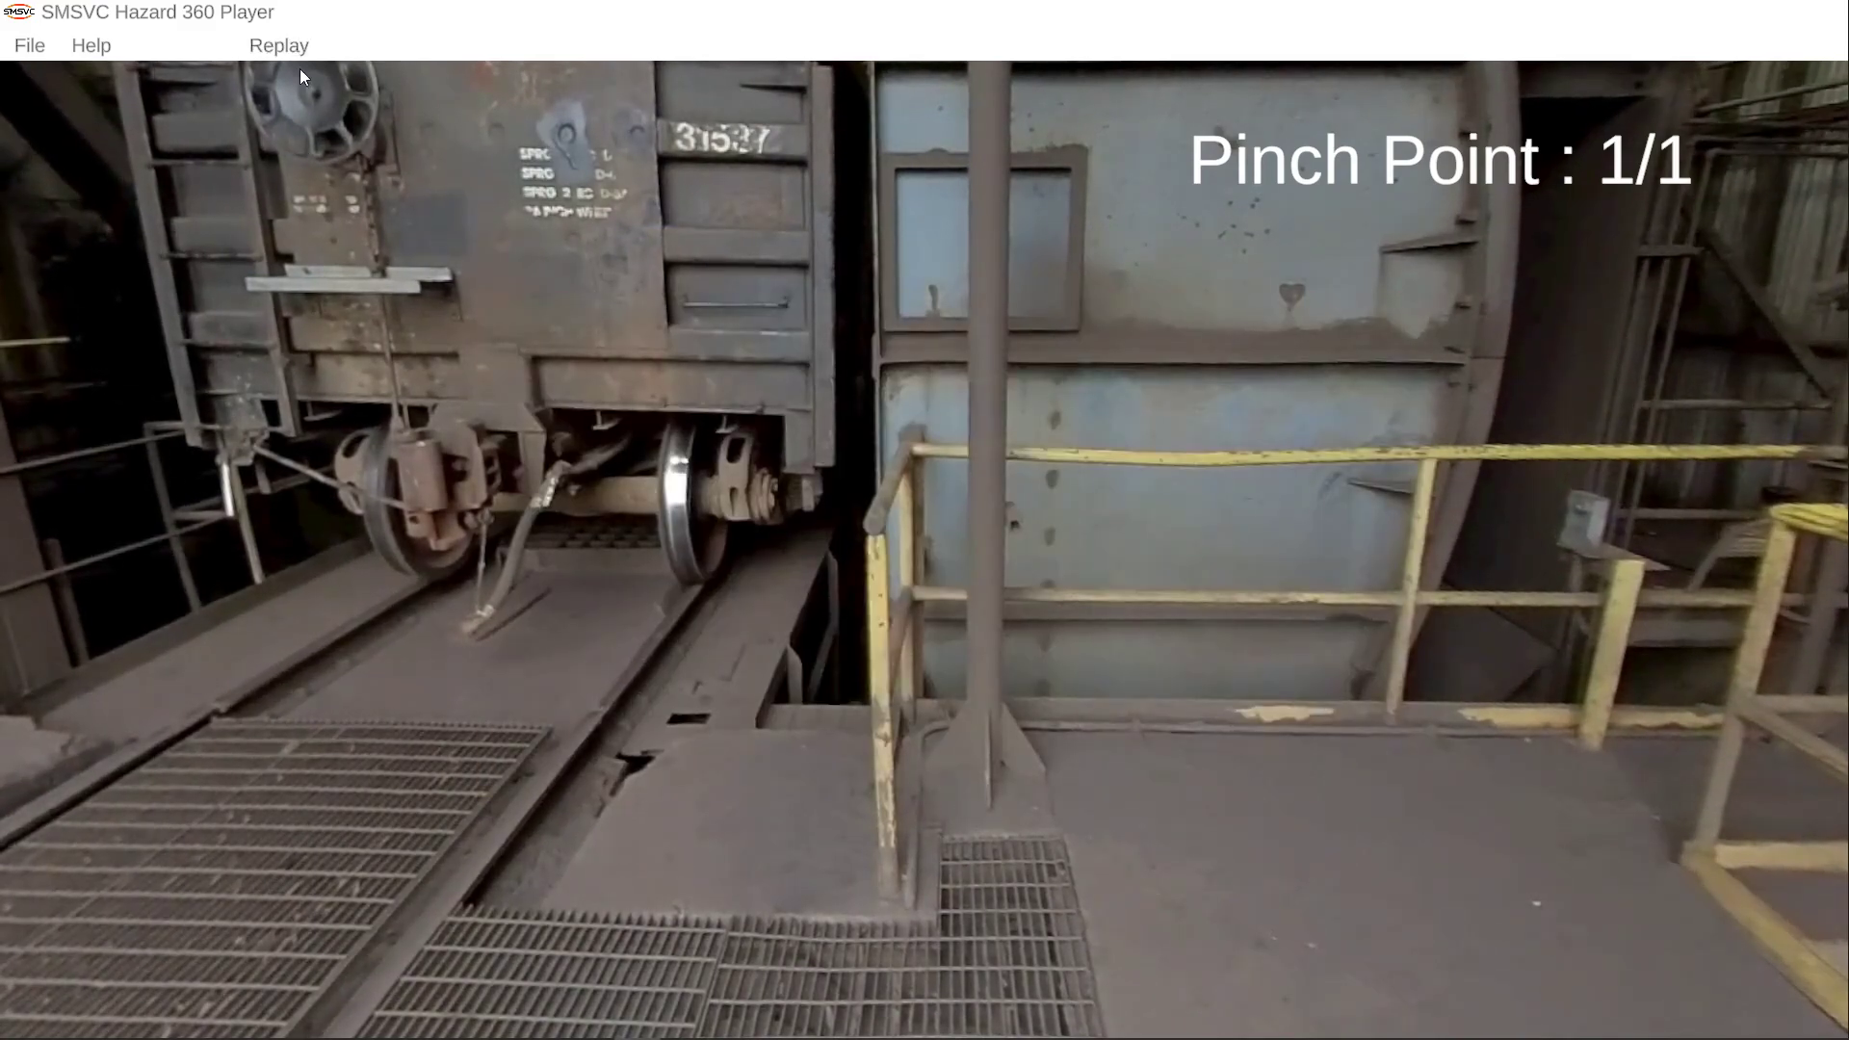
# Step: Exit the standalone Hazard 360 Player and confirm quitting
pyautogui.click(253, 49)
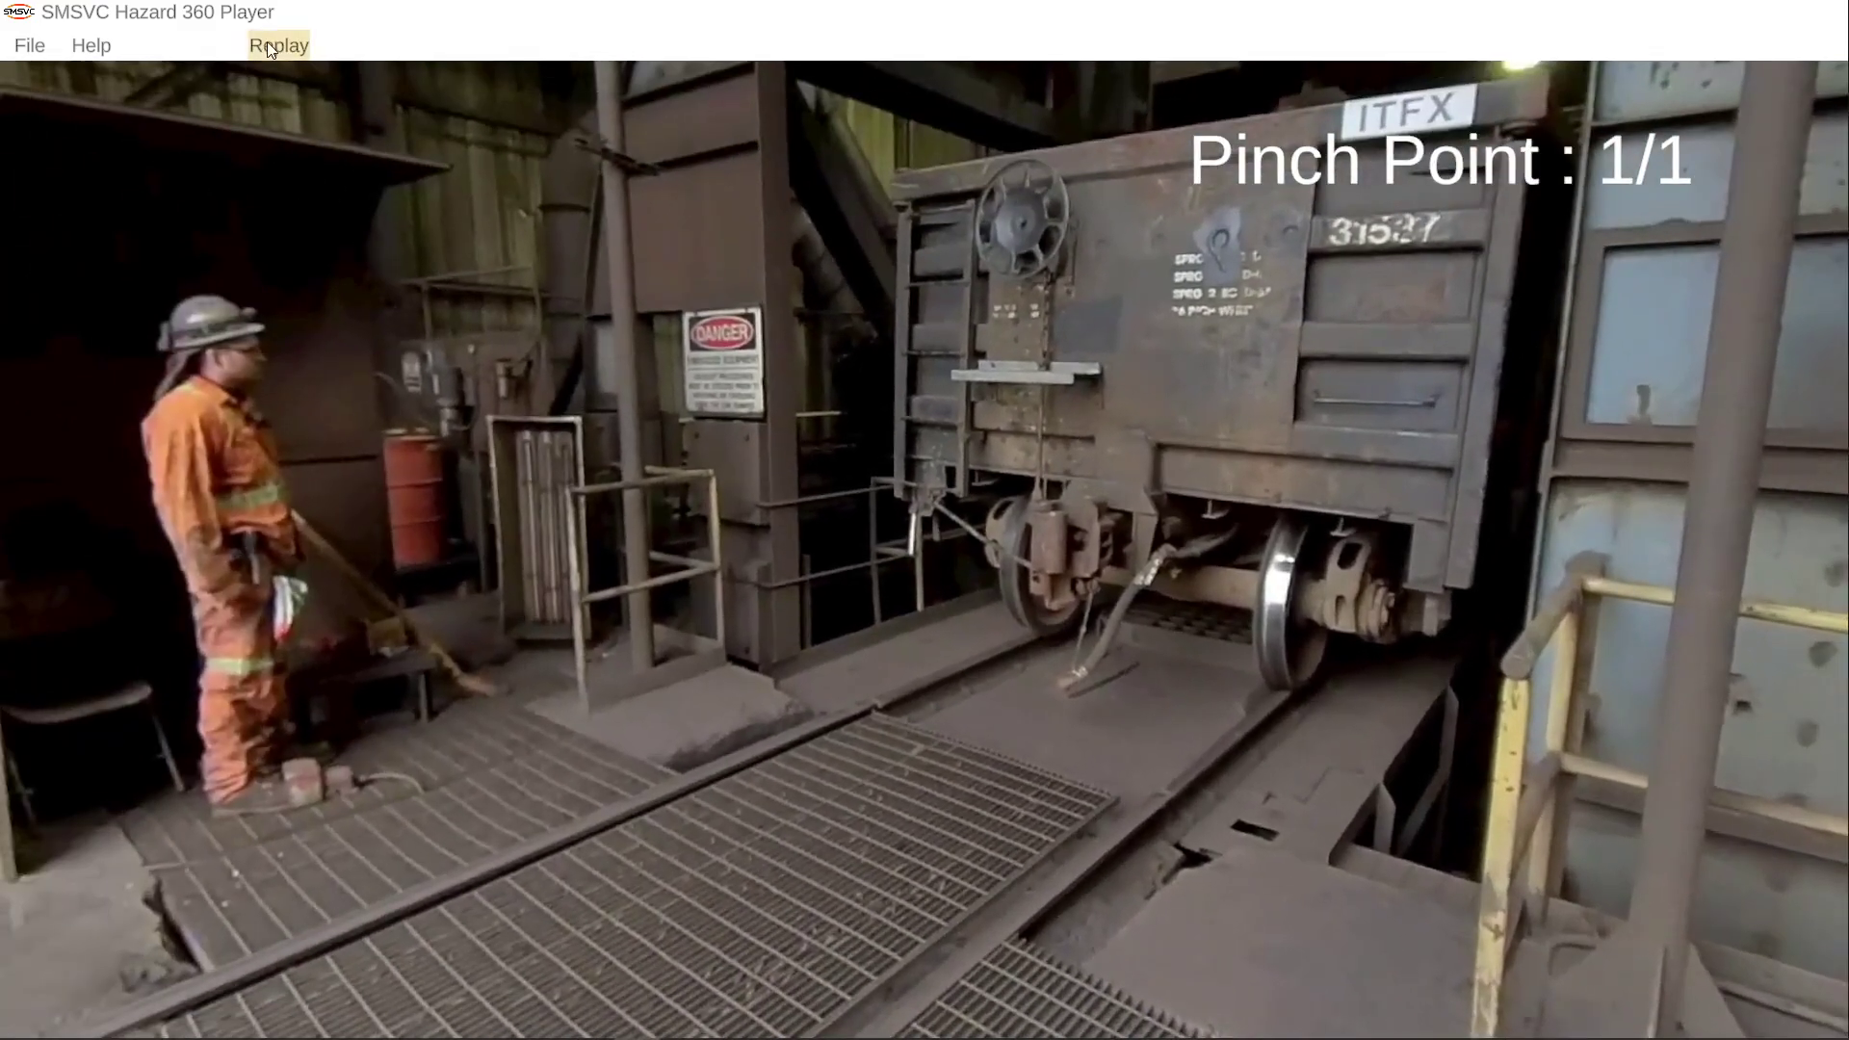
pyautogui.click(31, 46)
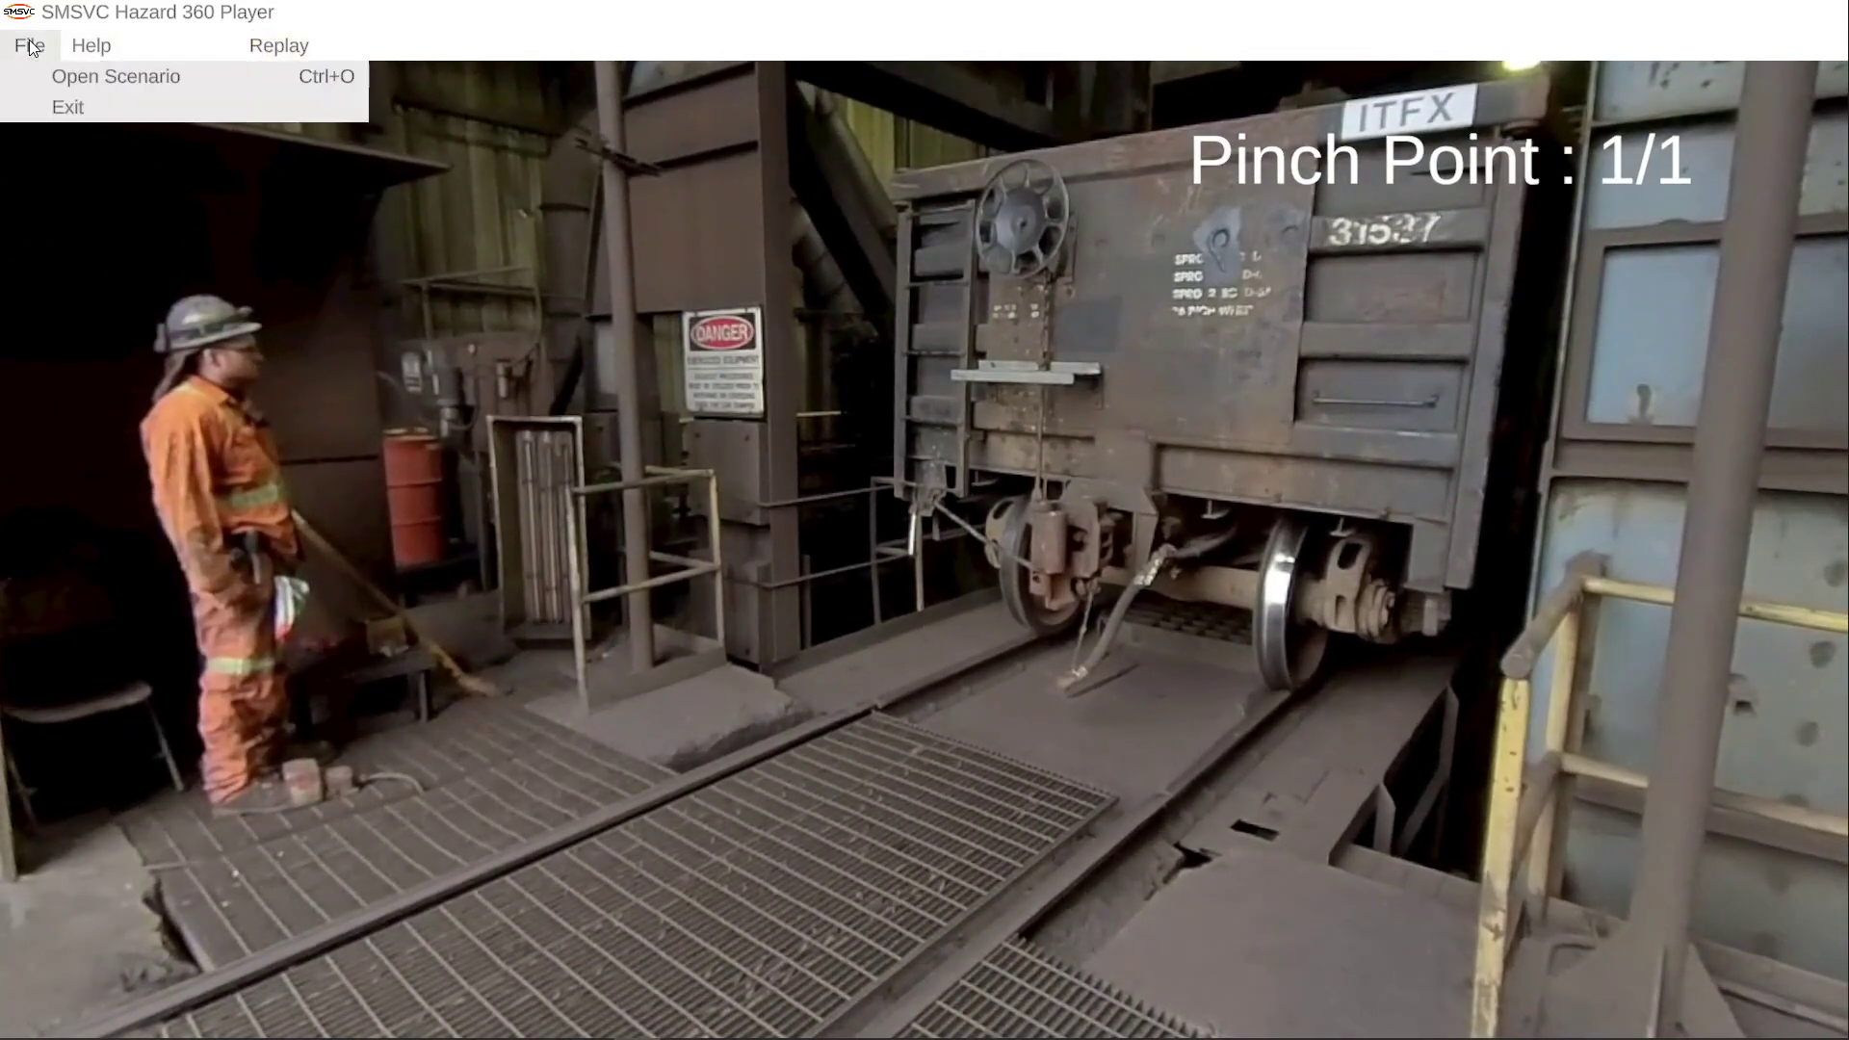
pyautogui.click(52, 107)
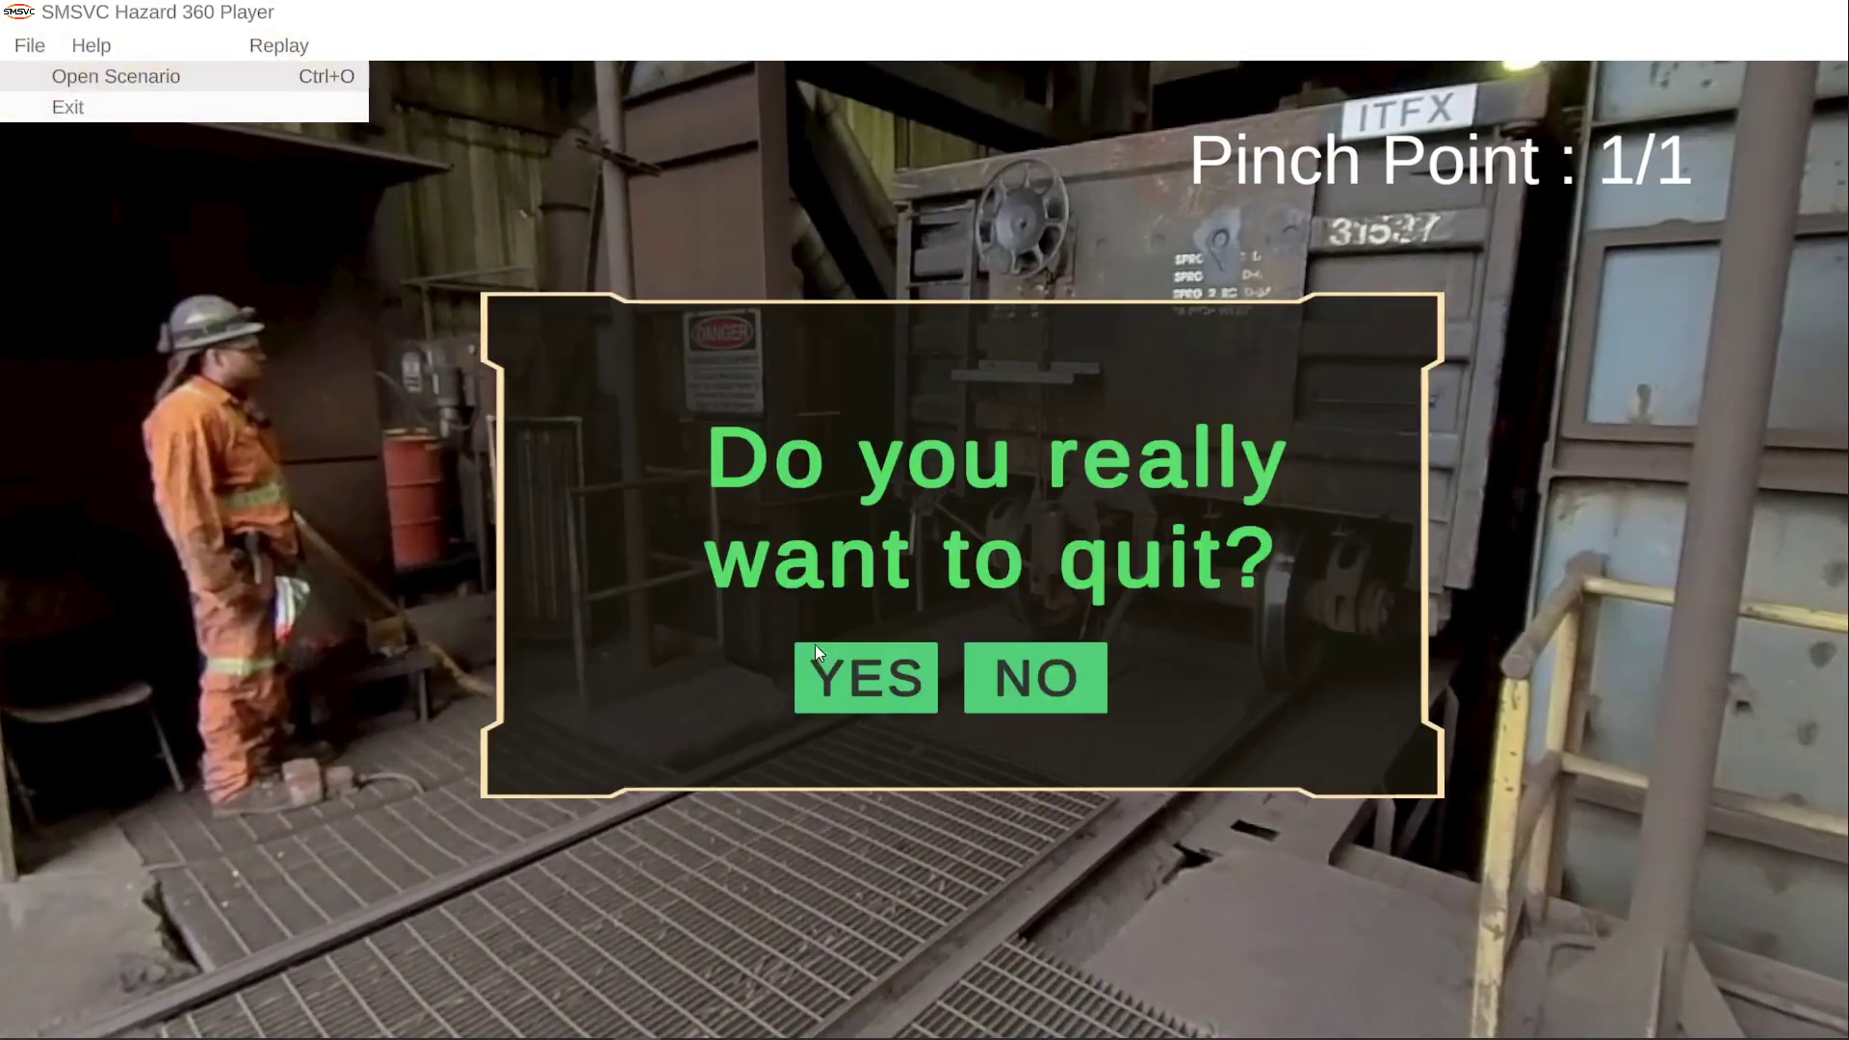
pyautogui.click(845, 689)
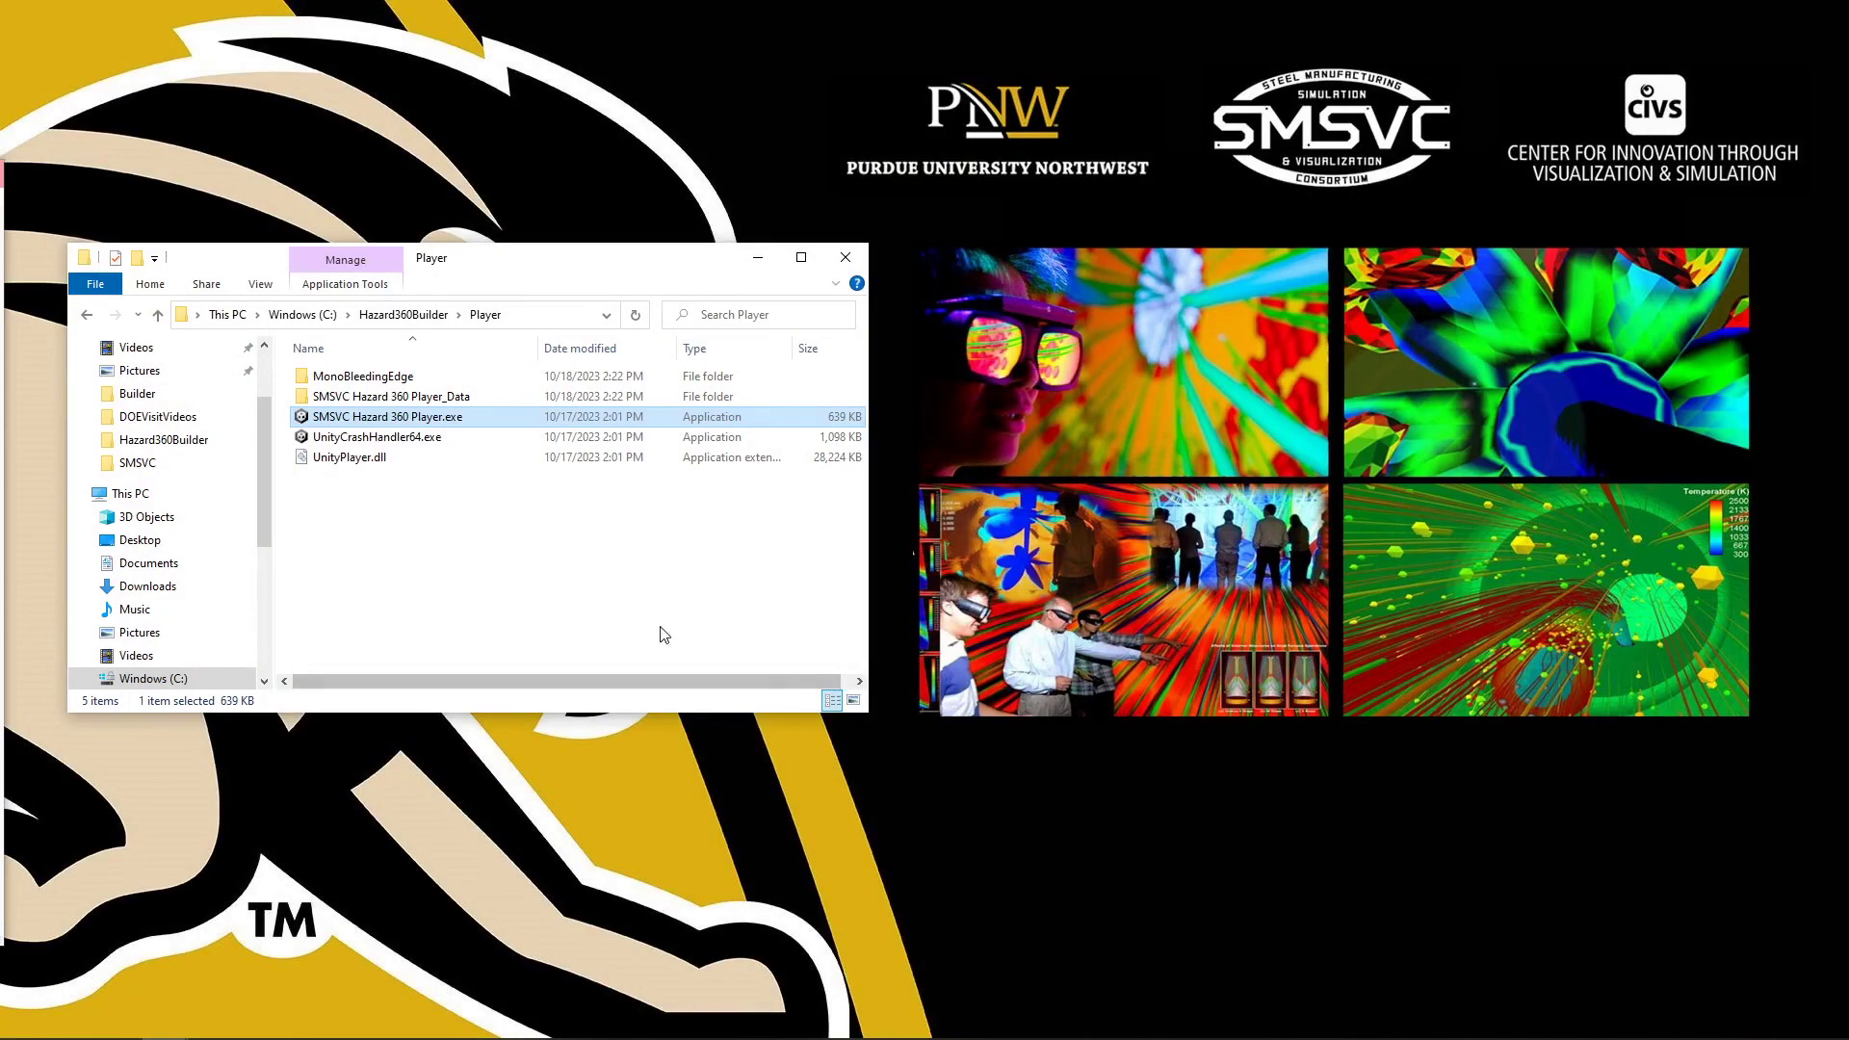